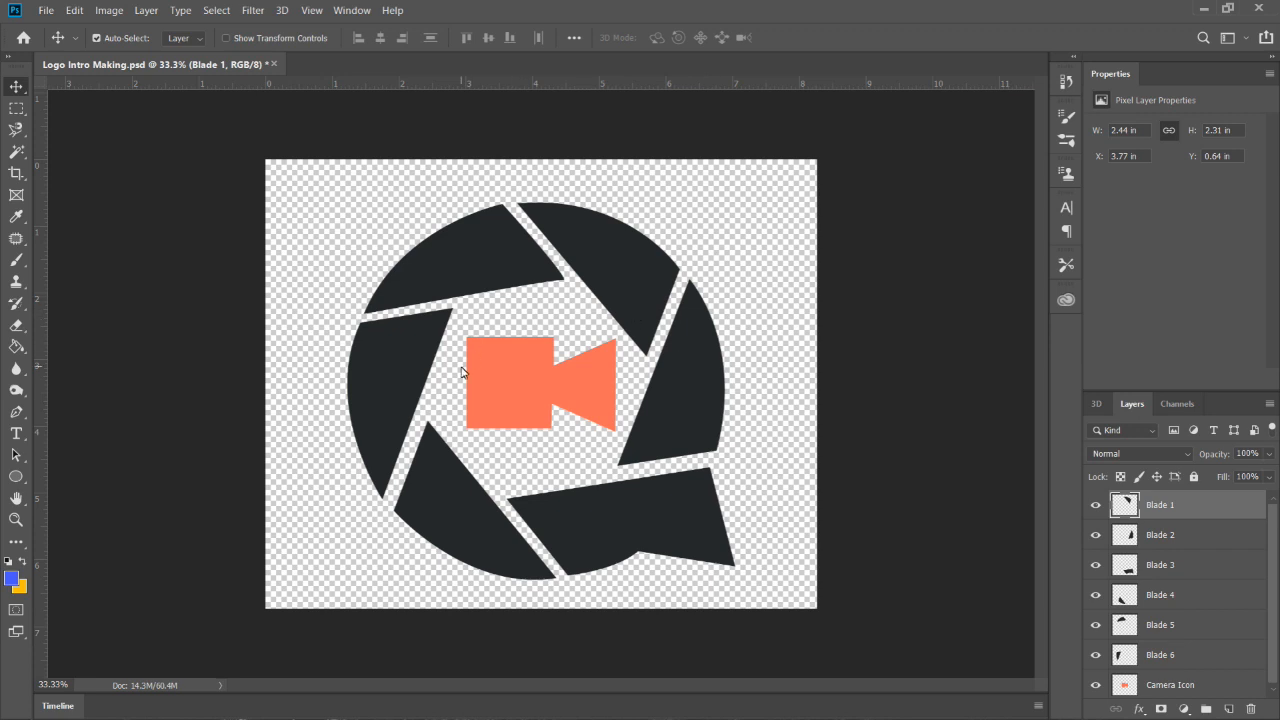
pyautogui.rightClick(452, 264)
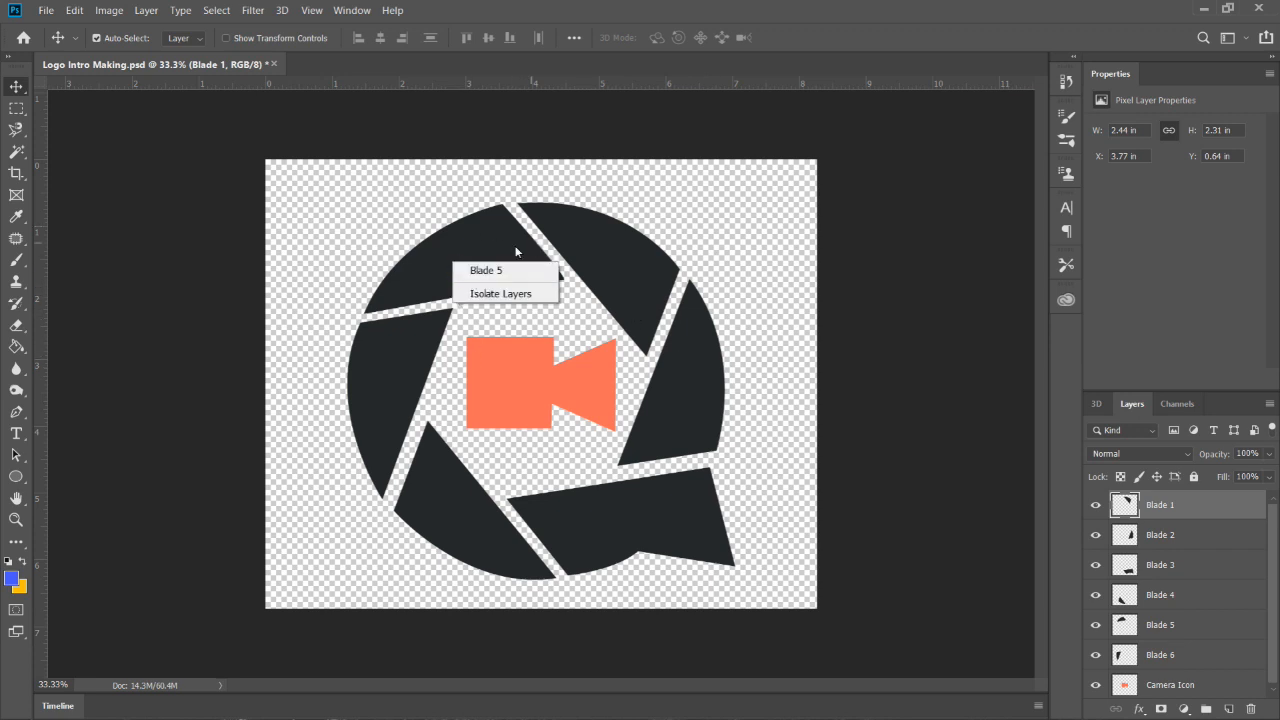
pyautogui.click(505, 250)
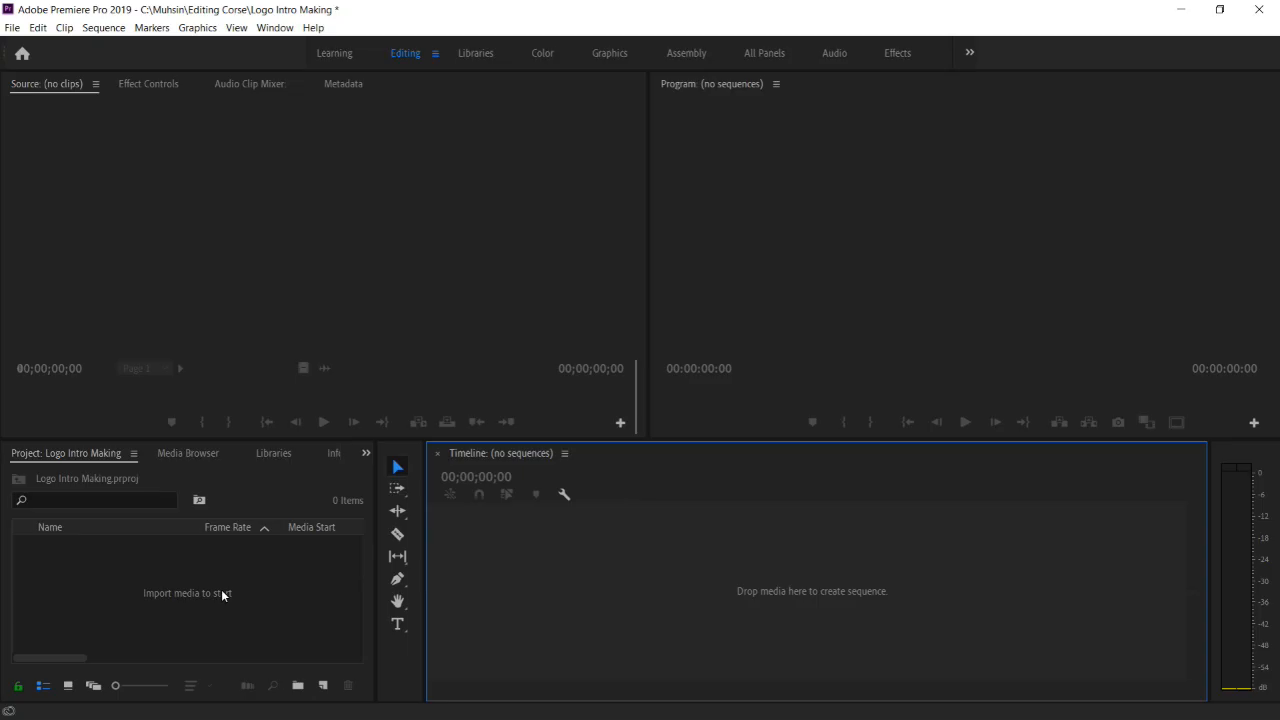
# In Premiere Pro, import the layered Logo Intro Making Photoshop file as a sequence with all its layers
pyautogui.doubleClick(221, 589)
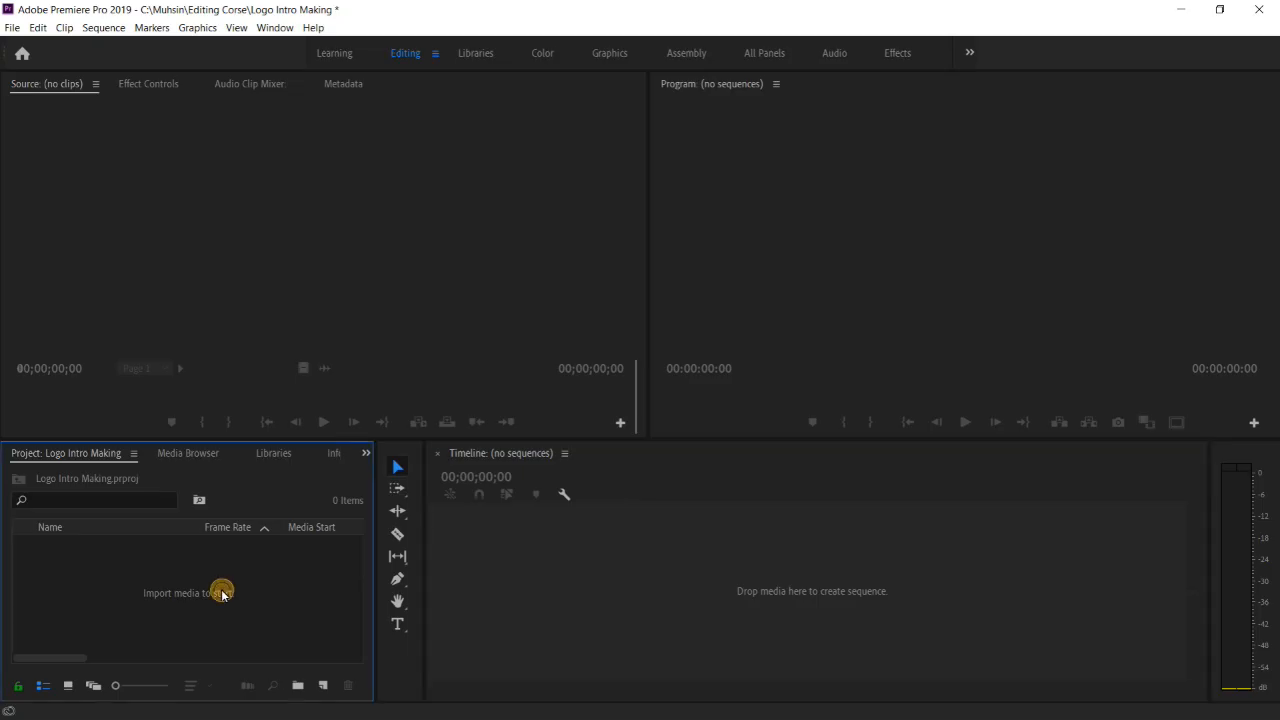
pyautogui.click(228, 165)
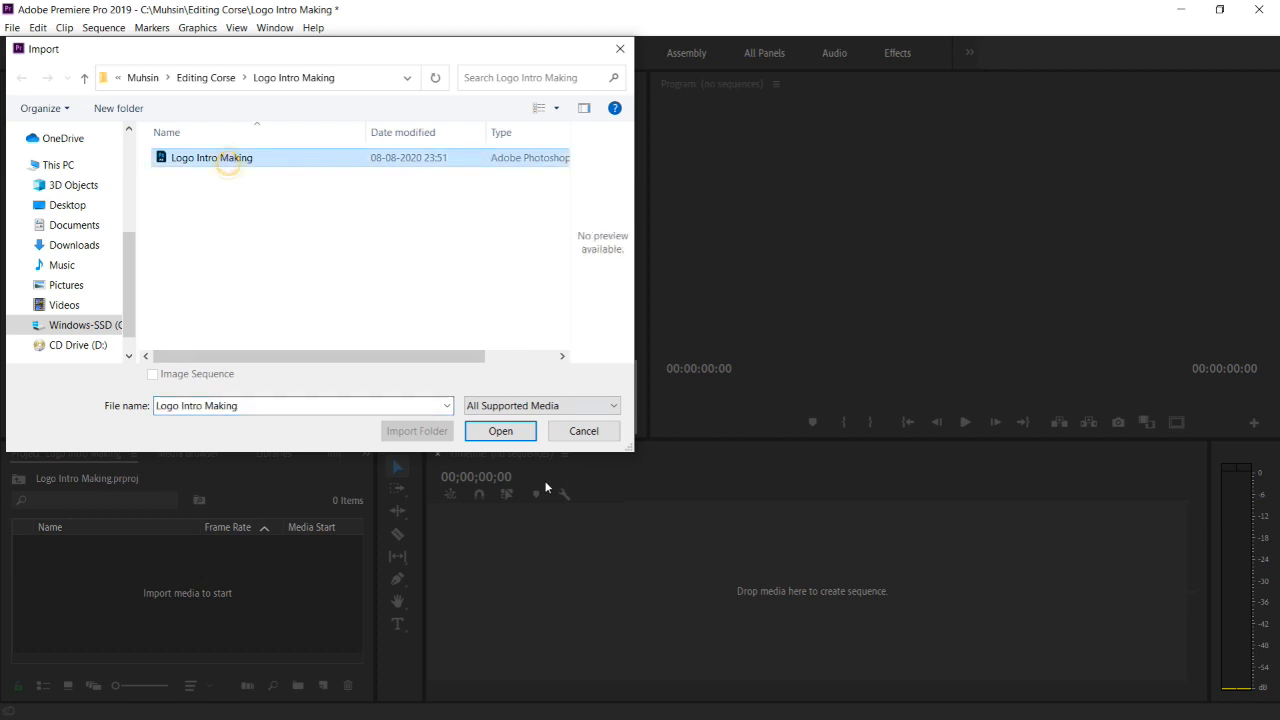
pyautogui.click(513, 437)
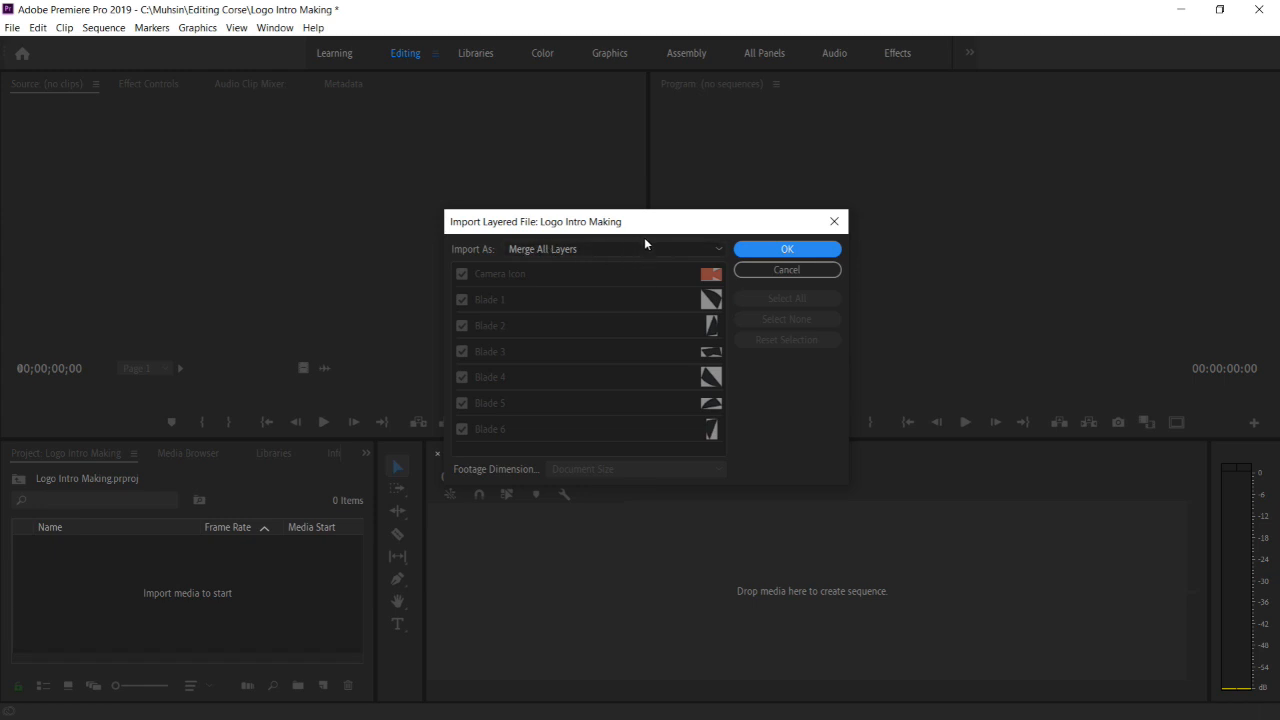
pyautogui.click(683, 247)
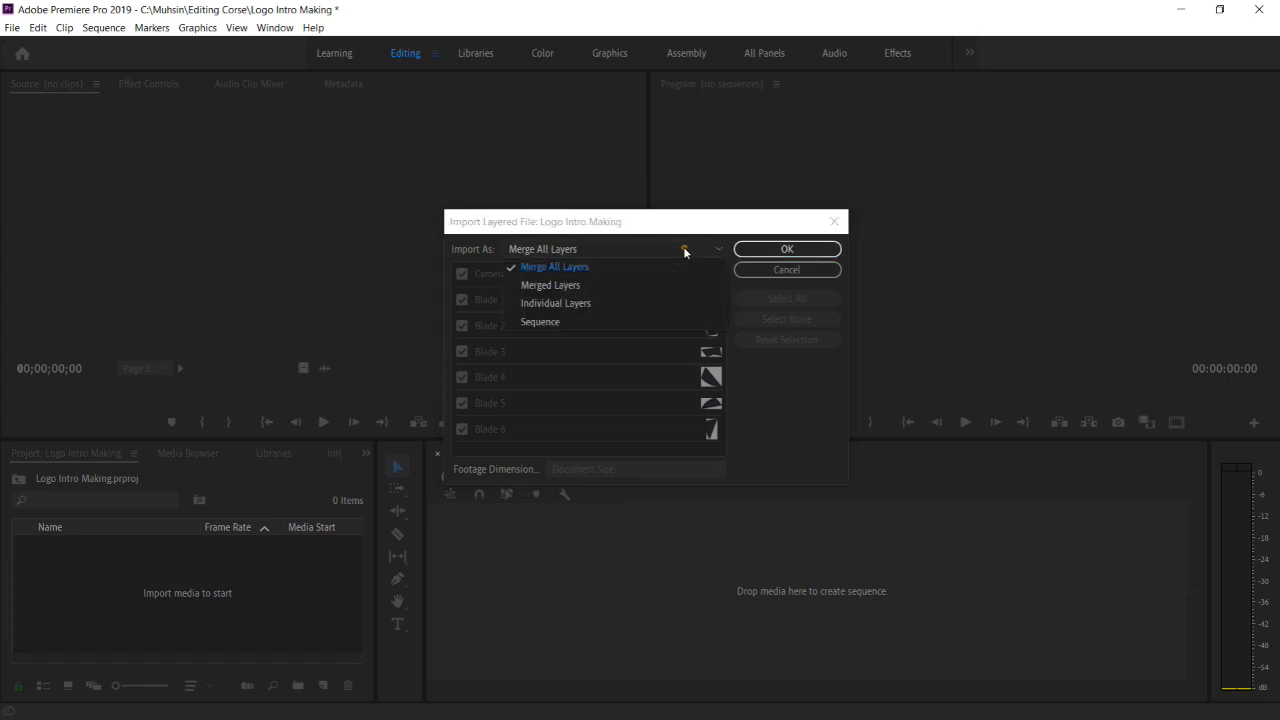
pyautogui.click(560, 324)
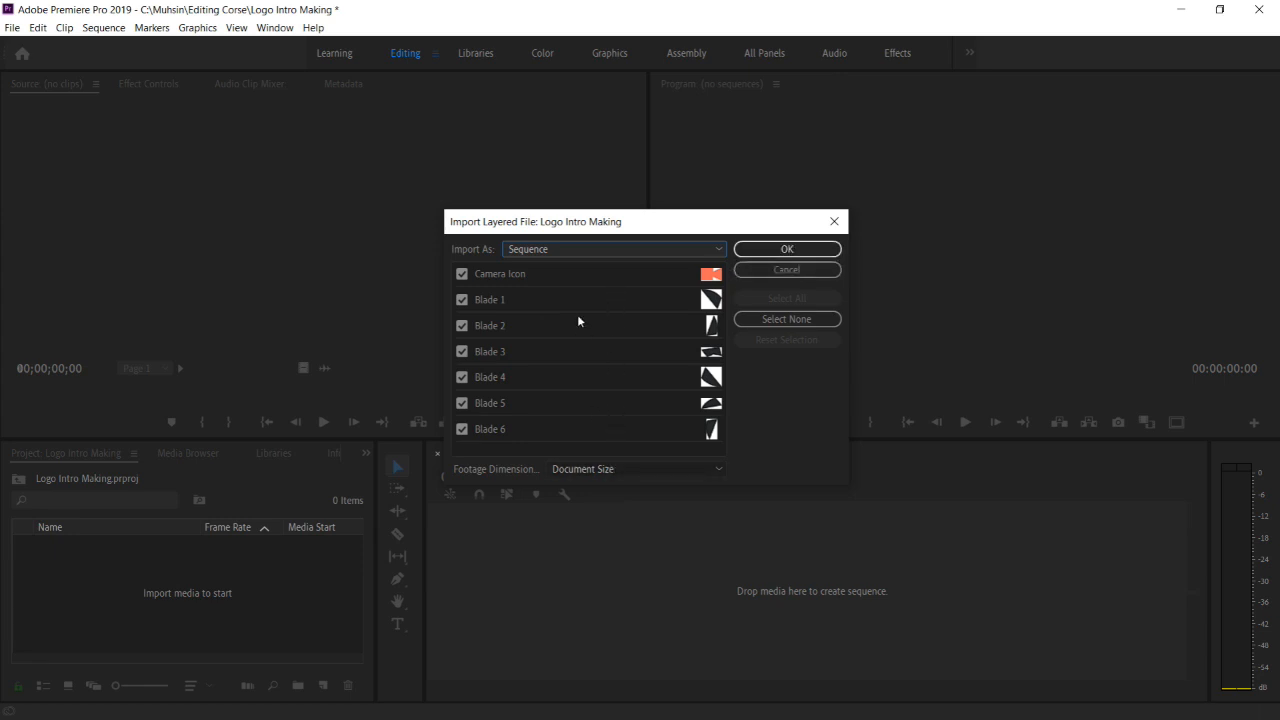
pyautogui.click(787, 249)
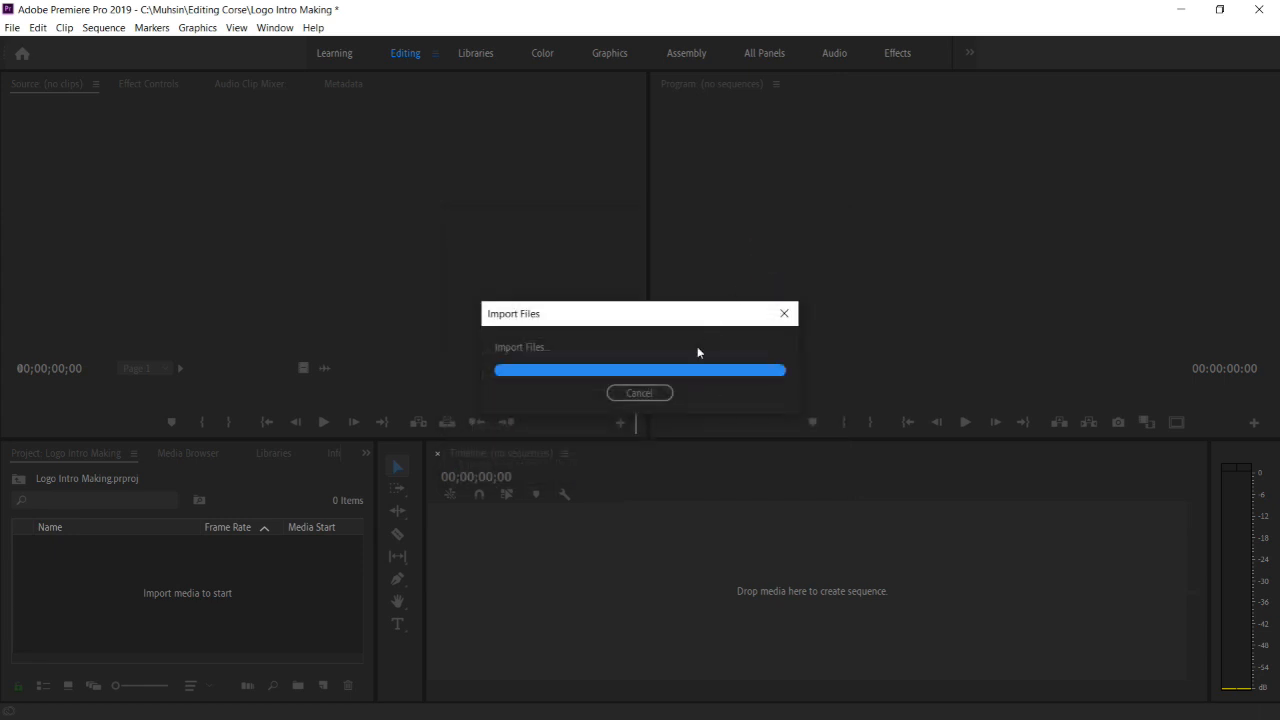
# Collapse the imported Logo Intro Making bin and create a new sequence with the RED R3D 1080p 16x9 24 preset
pyautogui.moveTo(359, 609); pyautogui.dragTo(358, 561)
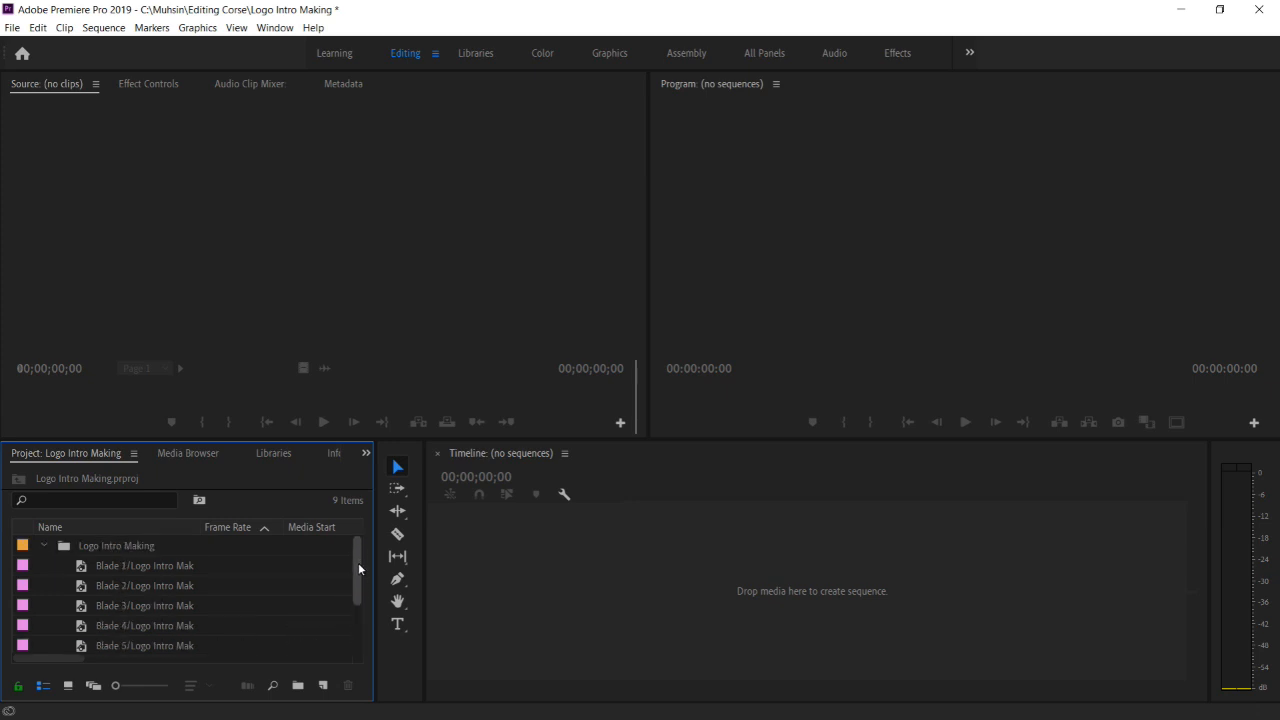
pyautogui.click(44, 546)
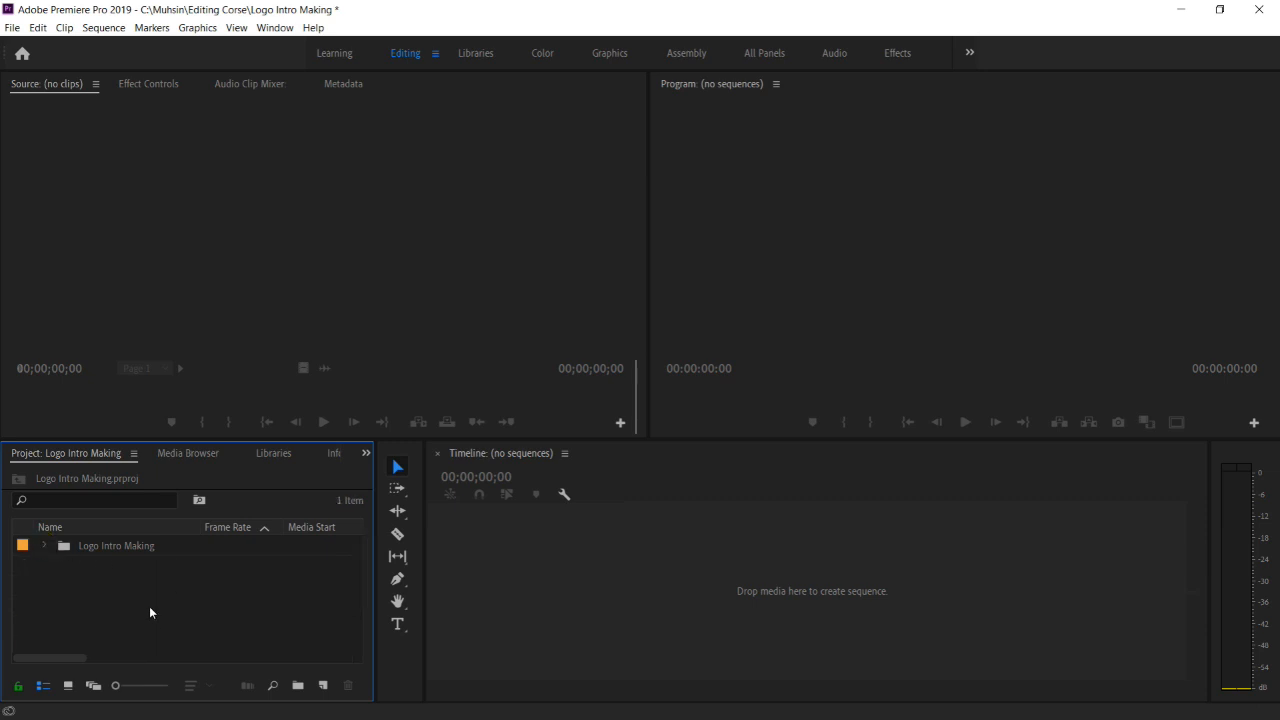
pyautogui.hotkey('ctrl', 'n')
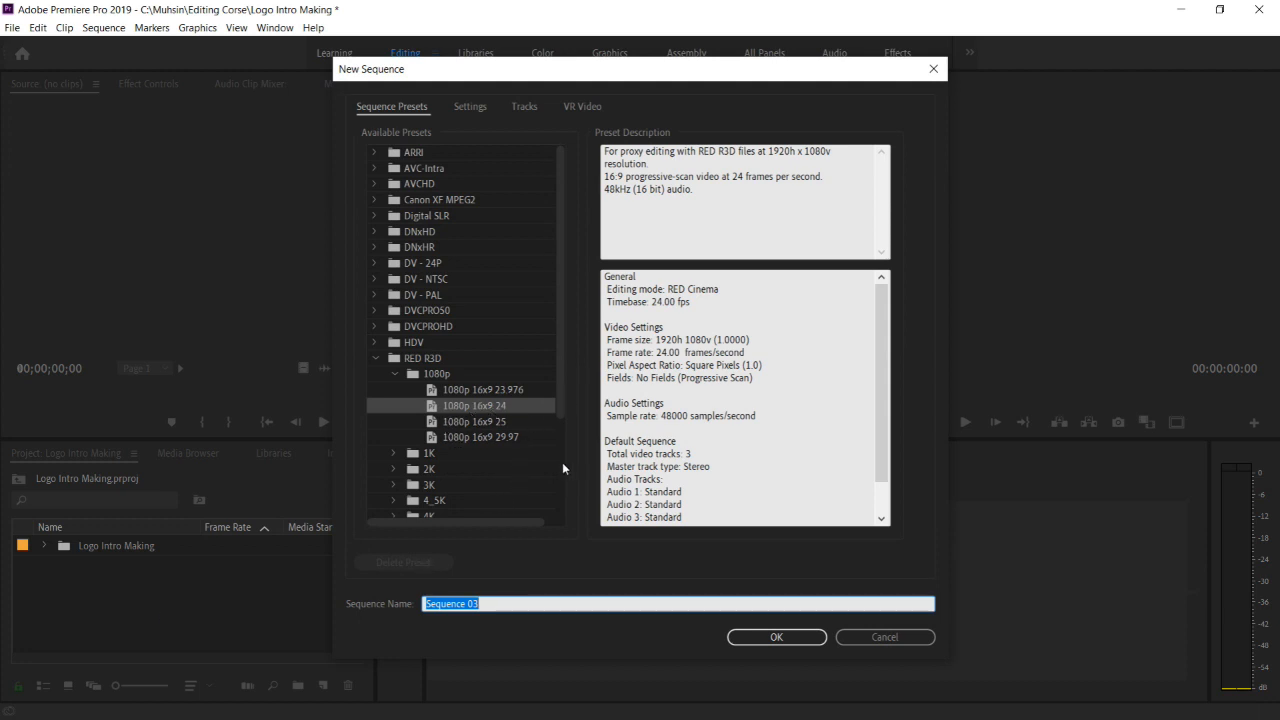
pyautogui.click(778, 638)
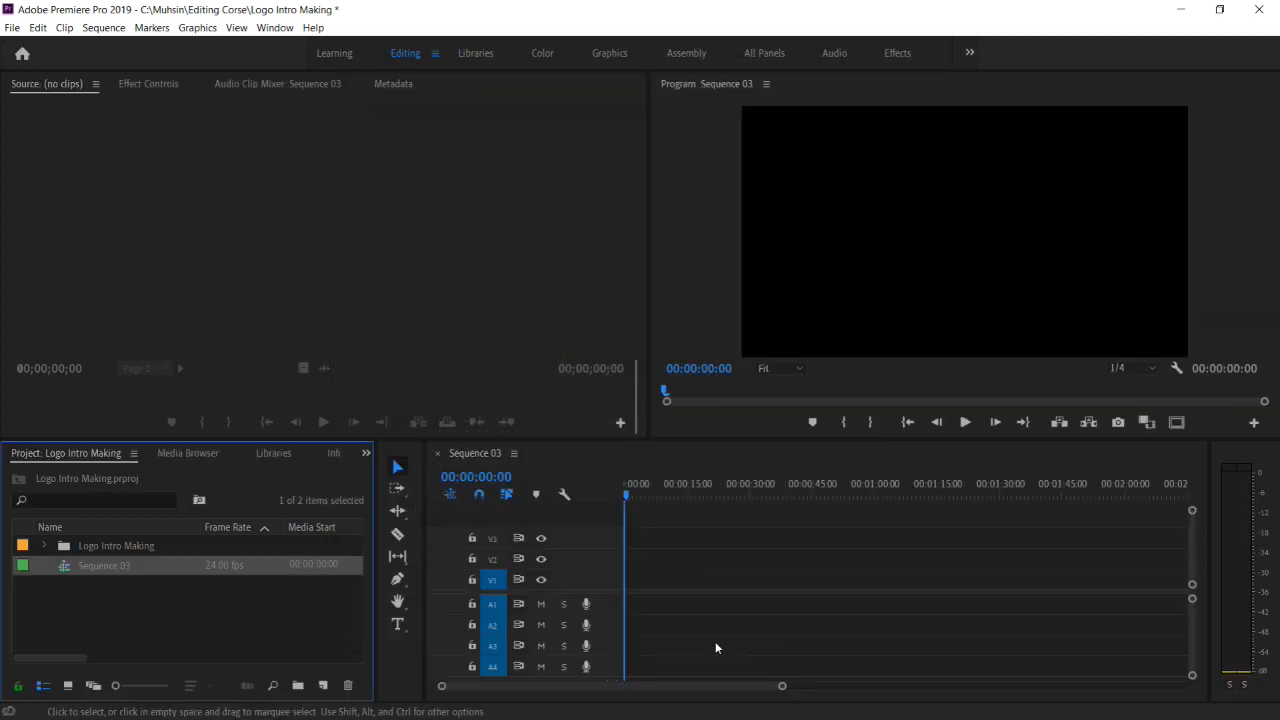
# Place the imported Logo Intro Making sequence from its bin at the start of V1 and A1 in the new sequence
pyautogui.click(44, 545)
pyautogui.moveTo(354, 570); pyautogui.dragTo(363, 627)
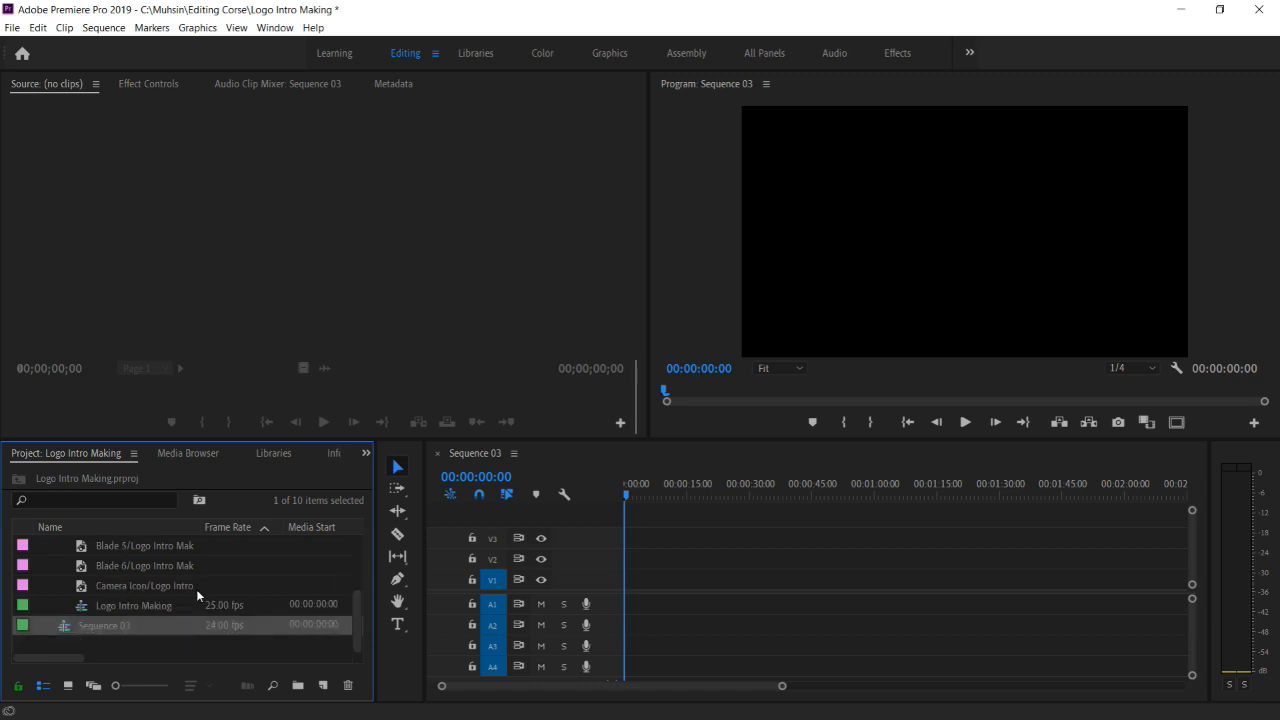
pyautogui.click(127, 607)
pyautogui.moveTo(80, 613); pyautogui.dragTo(629, 608)
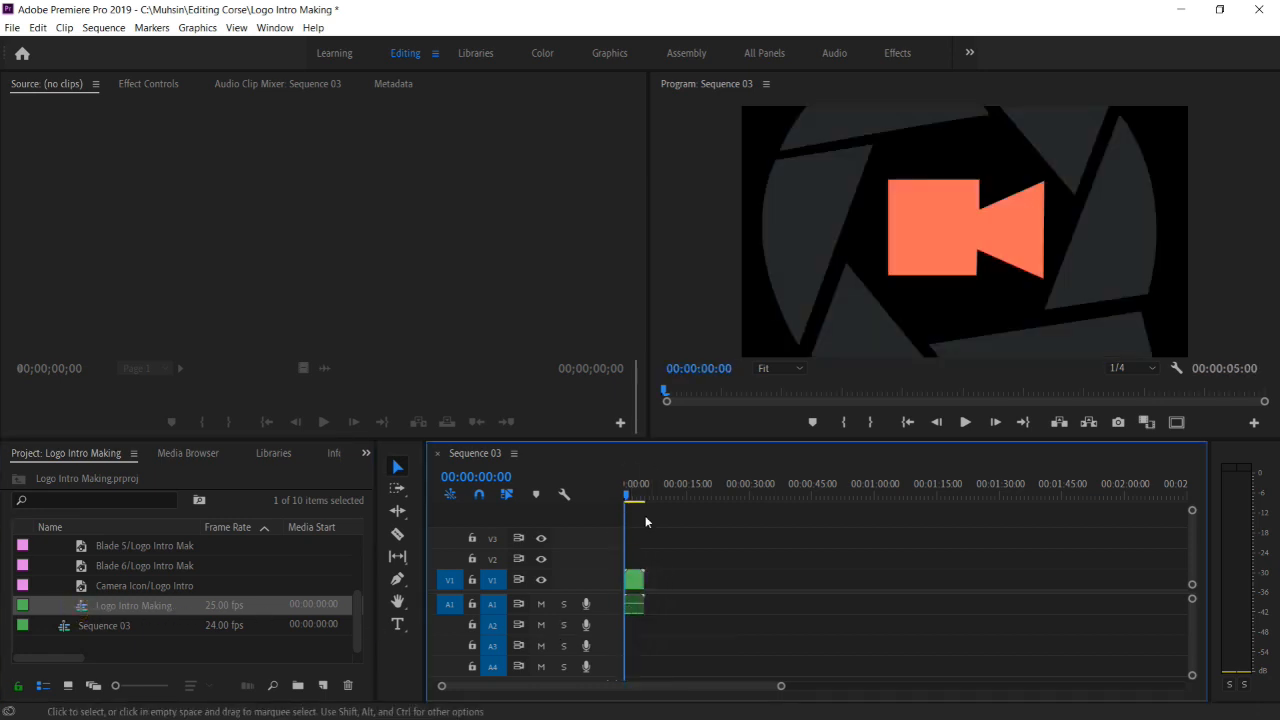
# Scale the Logo Intro Making clip on V1 down to 43
pyautogui.click(630, 489)
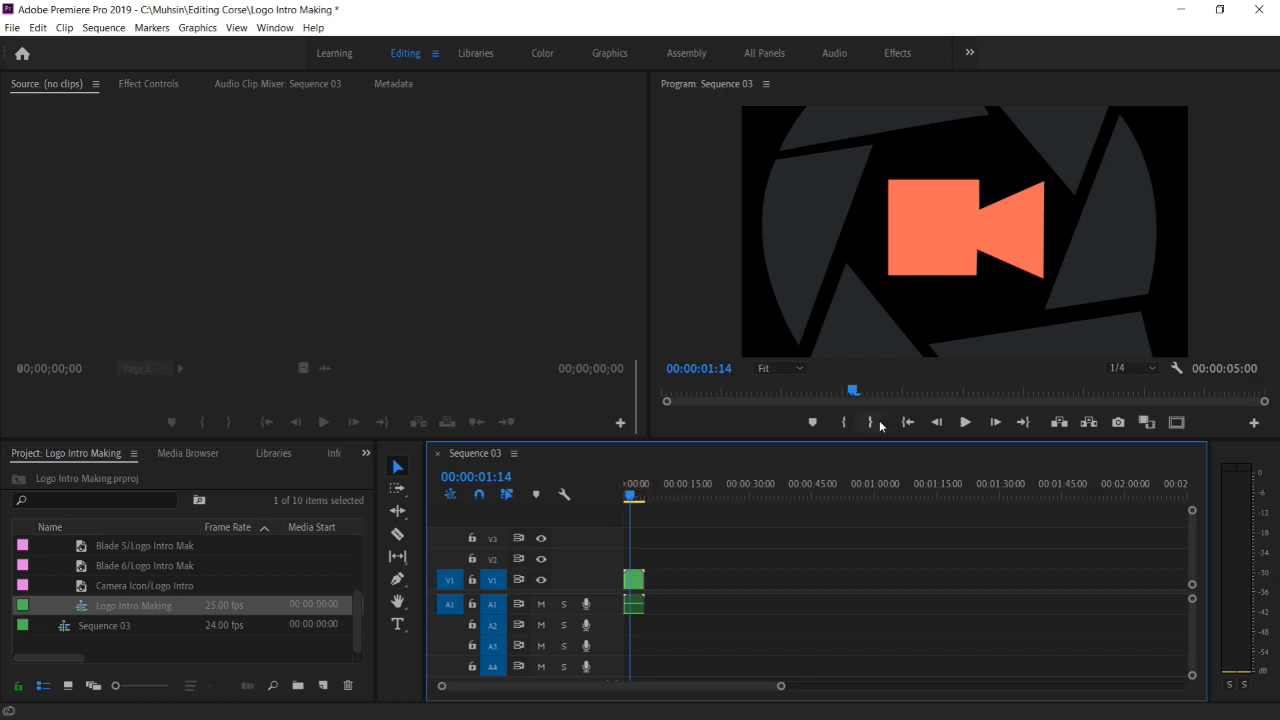
pyautogui.click(170, 85)
pyautogui.click(630, 586)
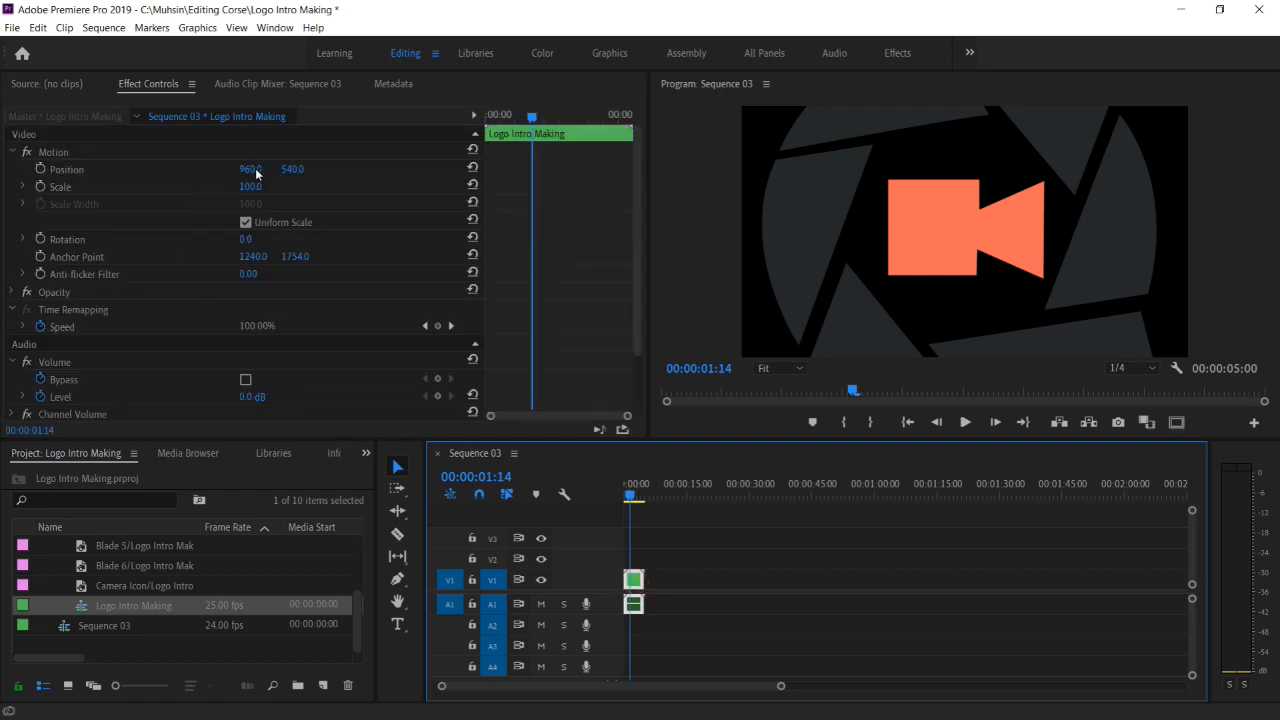
pyautogui.moveTo(250, 189); pyautogui.dragTo(221, 204)
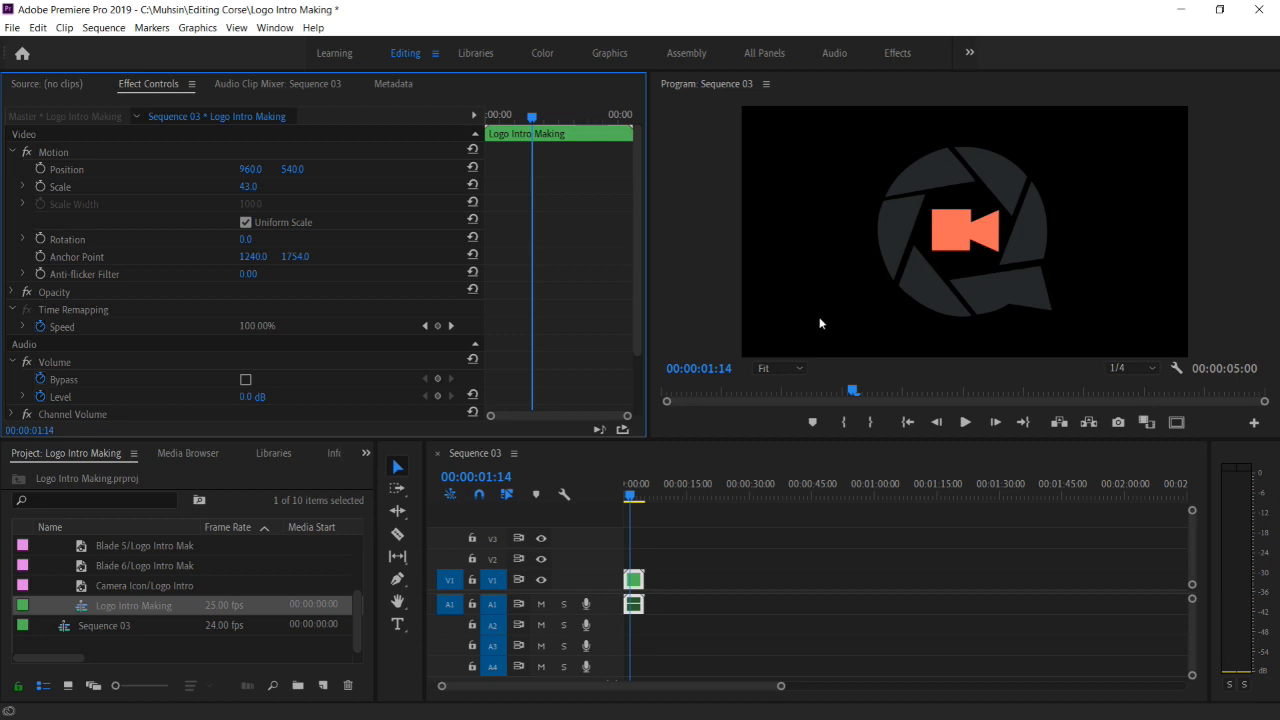
# Create a white color matte in the project, keeping the default video settings and the name Color Matte
pyautogui.click(322, 686)
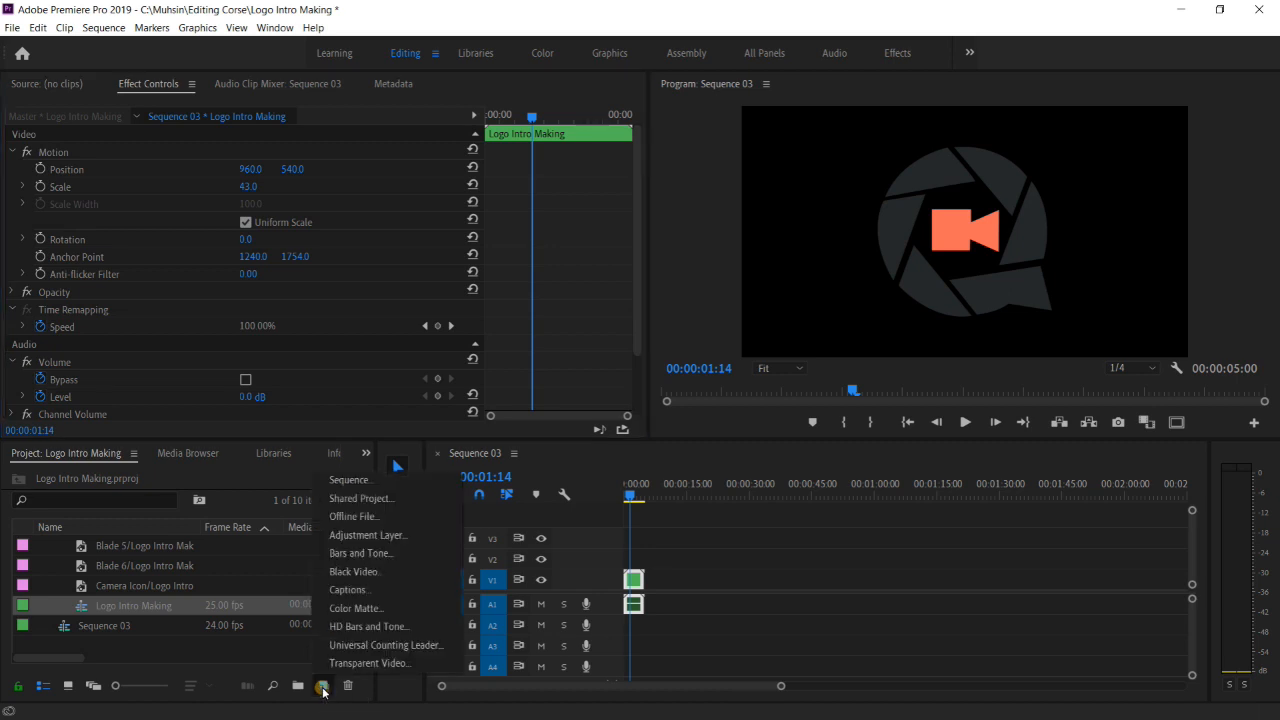
pyautogui.click(357, 612)
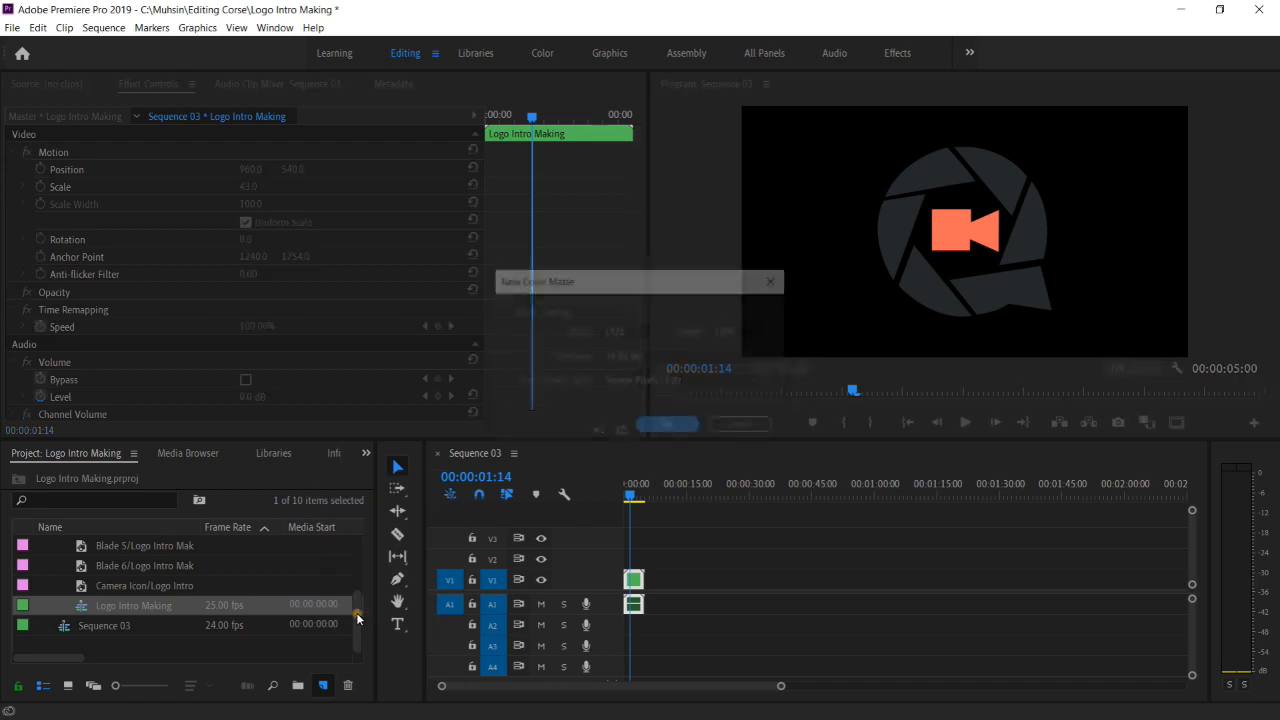
pyautogui.click(669, 427)
pyautogui.click(651, 437)
pyautogui.click(850, 304)
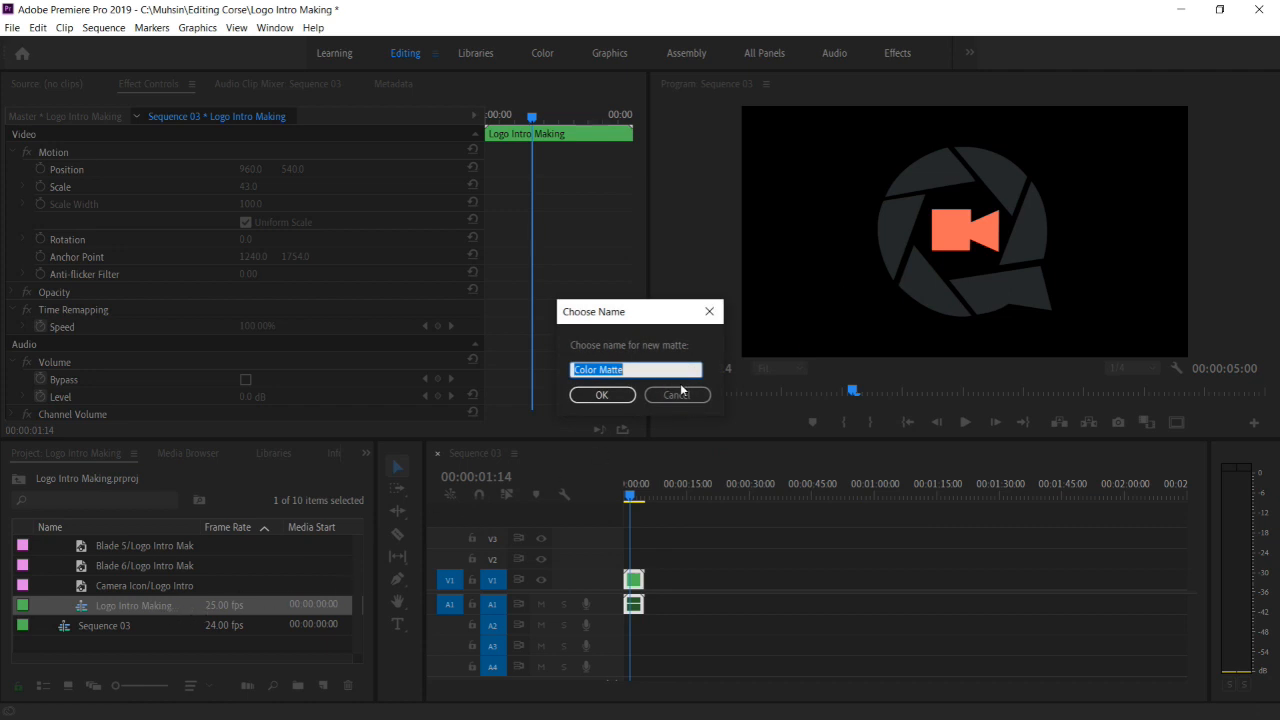
pyautogui.click(602, 394)
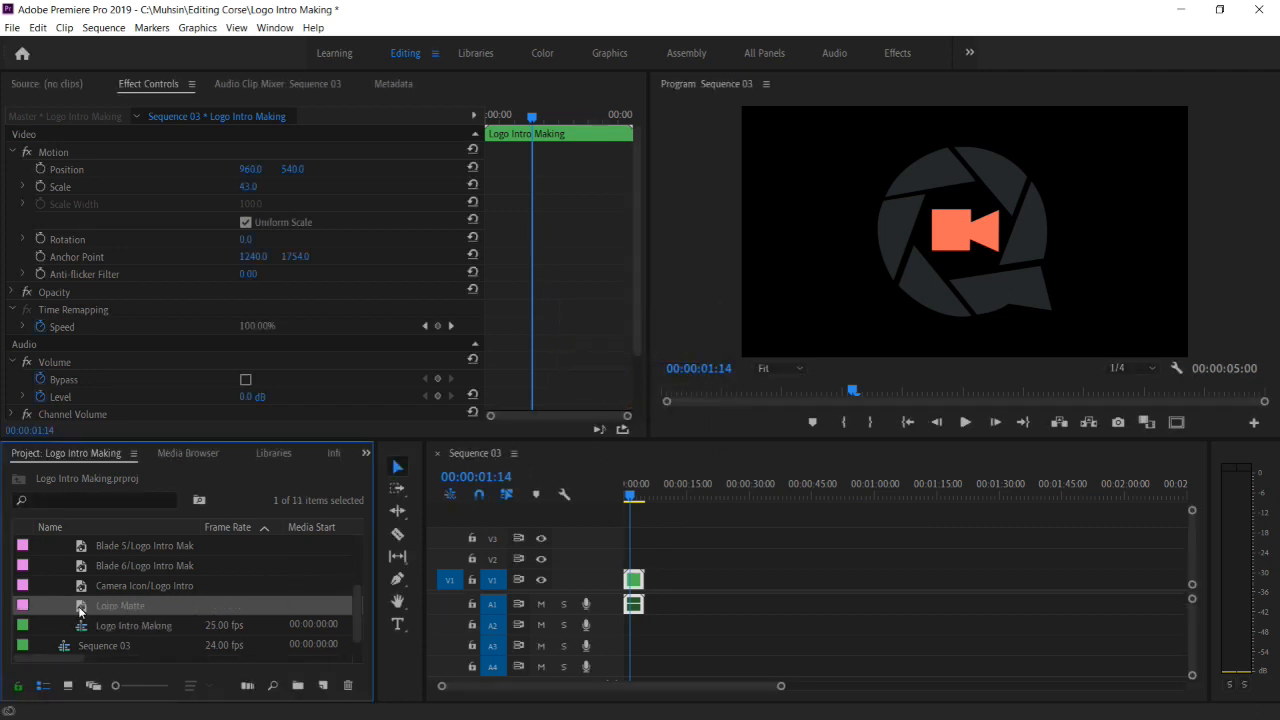
# Add the white color matte to the start of the timeline and arrange it on V1 with the logo clip above on V2
pyautogui.moveTo(81, 609); pyautogui.dragTo(621, 559)
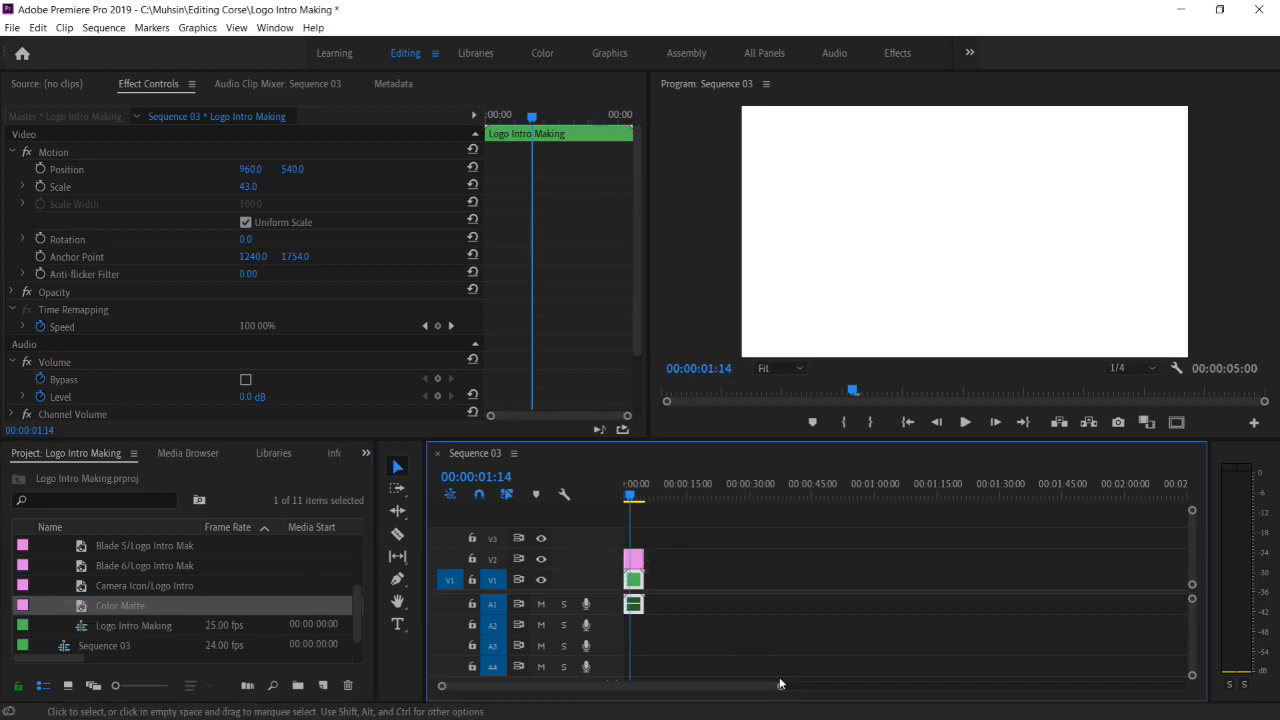
pyautogui.moveTo(782, 686); pyautogui.dragTo(660, 692)
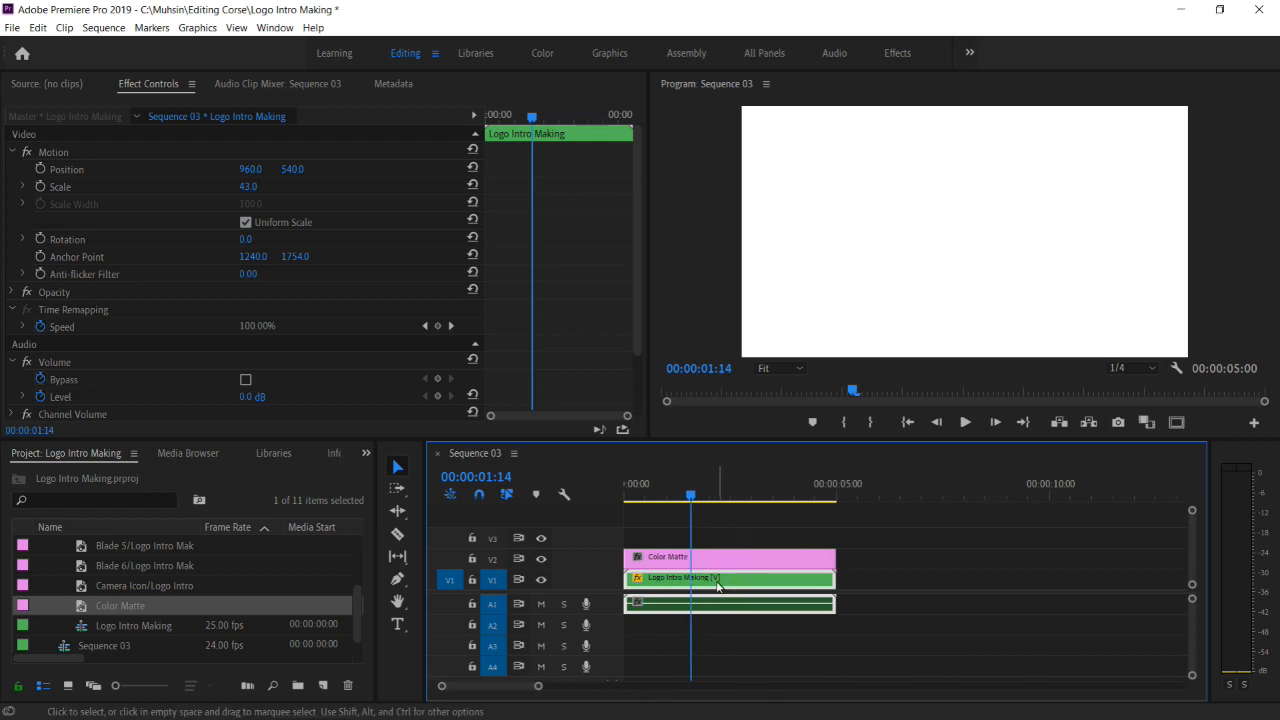
pyautogui.moveTo(723, 586); pyautogui.dragTo(716, 555)
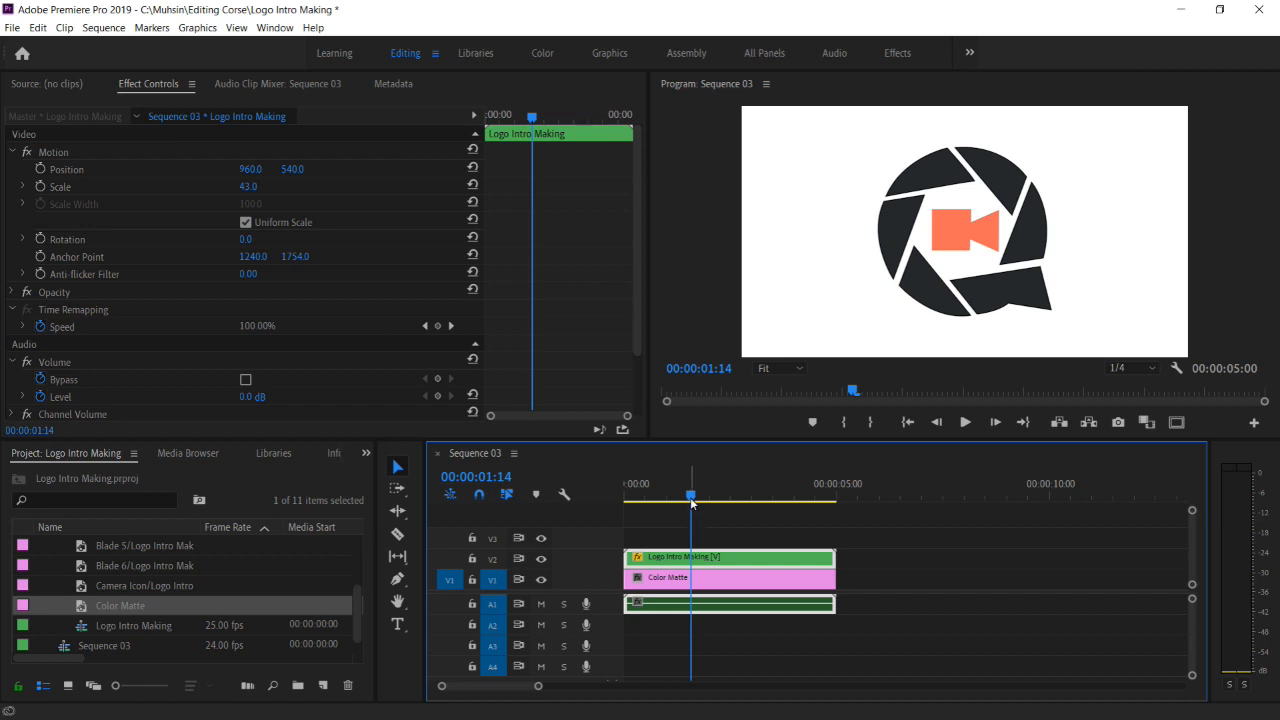
# Duplicate the logo's video clip from V2 onto V3, aligned with the start of the sequence
pyautogui.moveTo(690, 500); pyautogui.dragTo(625, 500)
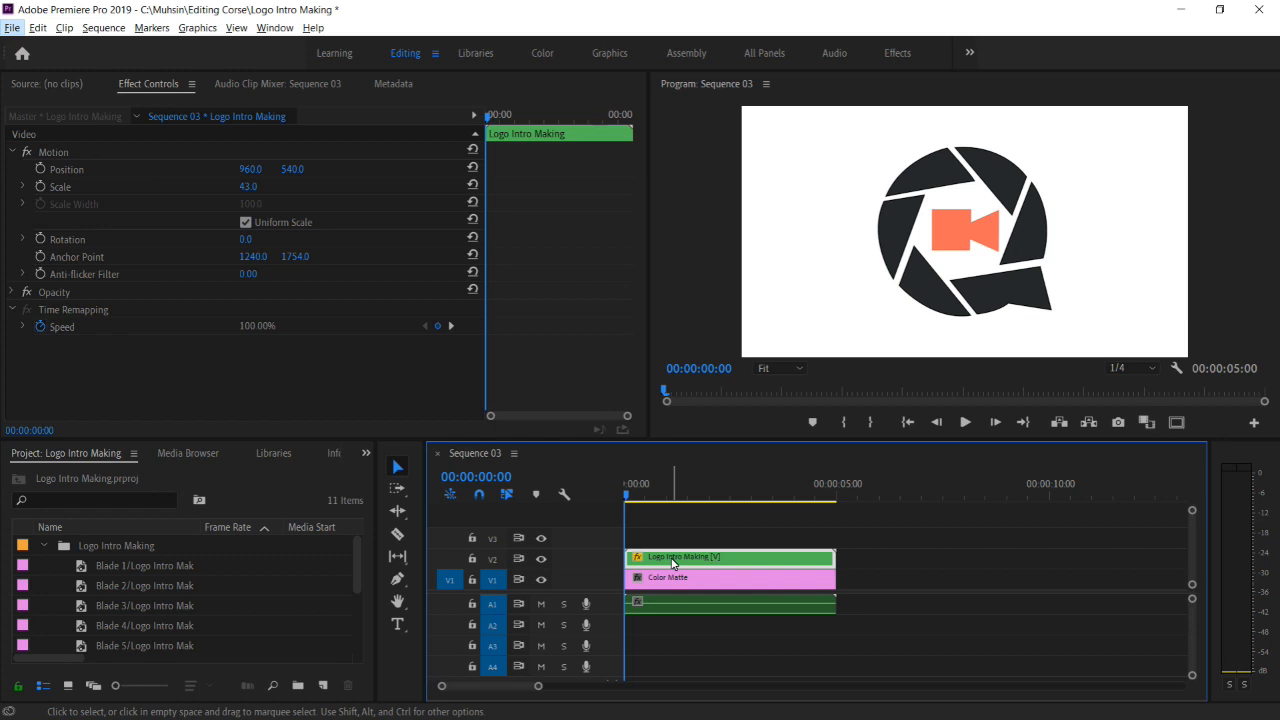
pyautogui.moveTo(672, 562); pyautogui.dragTo(674, 540)
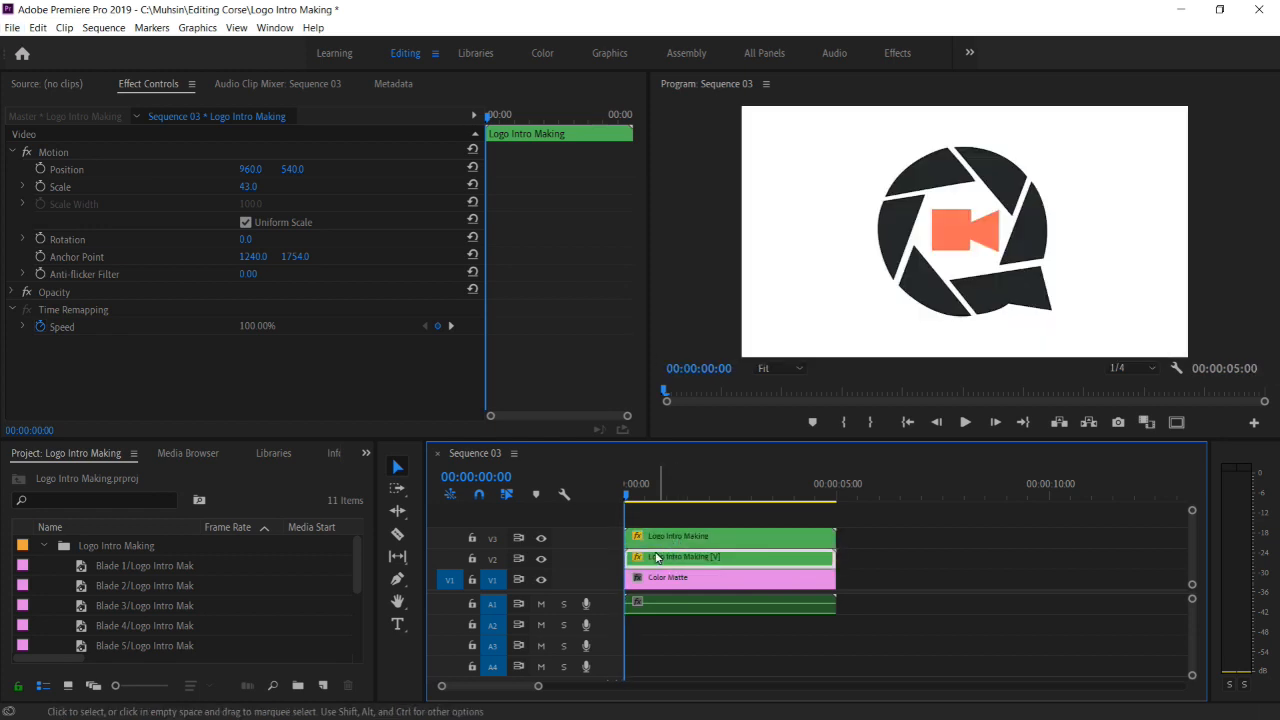
pyautogui.moveTo(628, 499)
pyautogui.mouseDown()
pyautogui.moveTo(644, 501)
pyautogui.moveTo(623, 501)
pyautogui.mouseUp()
# Apply the Vertical Flip effect to the logo copy on V3 and set its vertical position to 1299
pyautogui.click(680, 536)
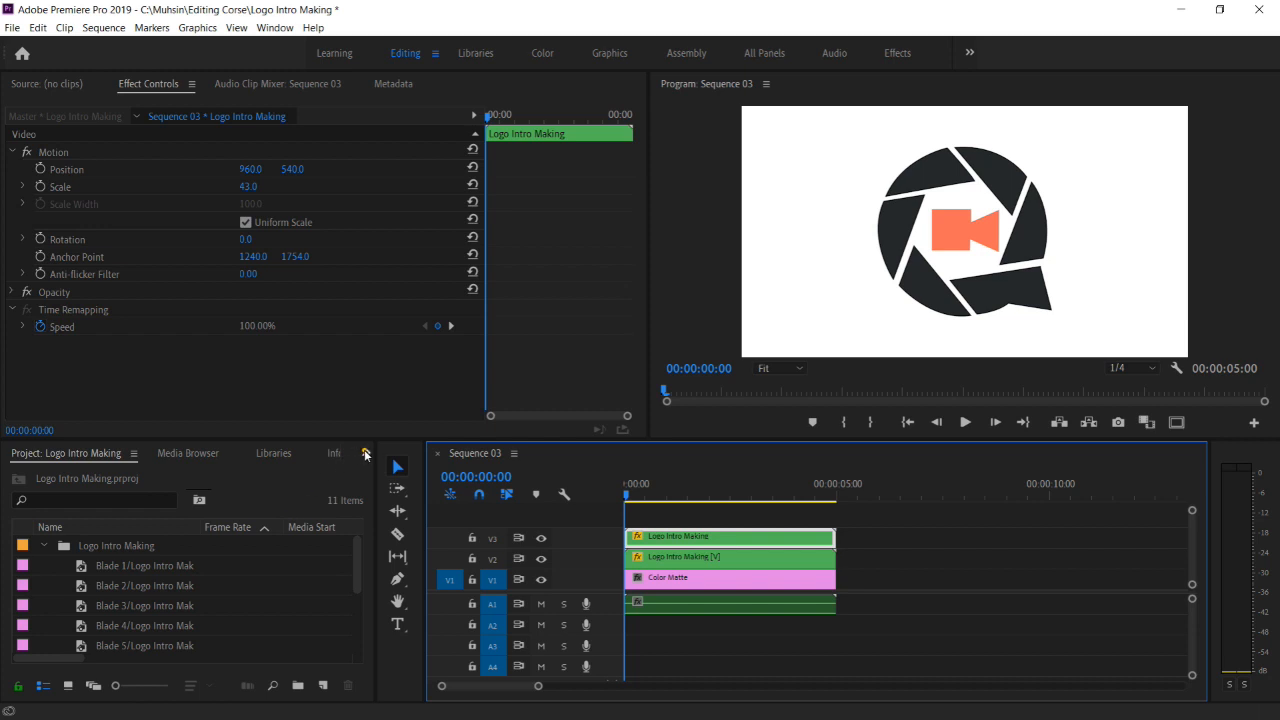
pyautogui.click(365, 454)
pyautogui.click(401, 550)
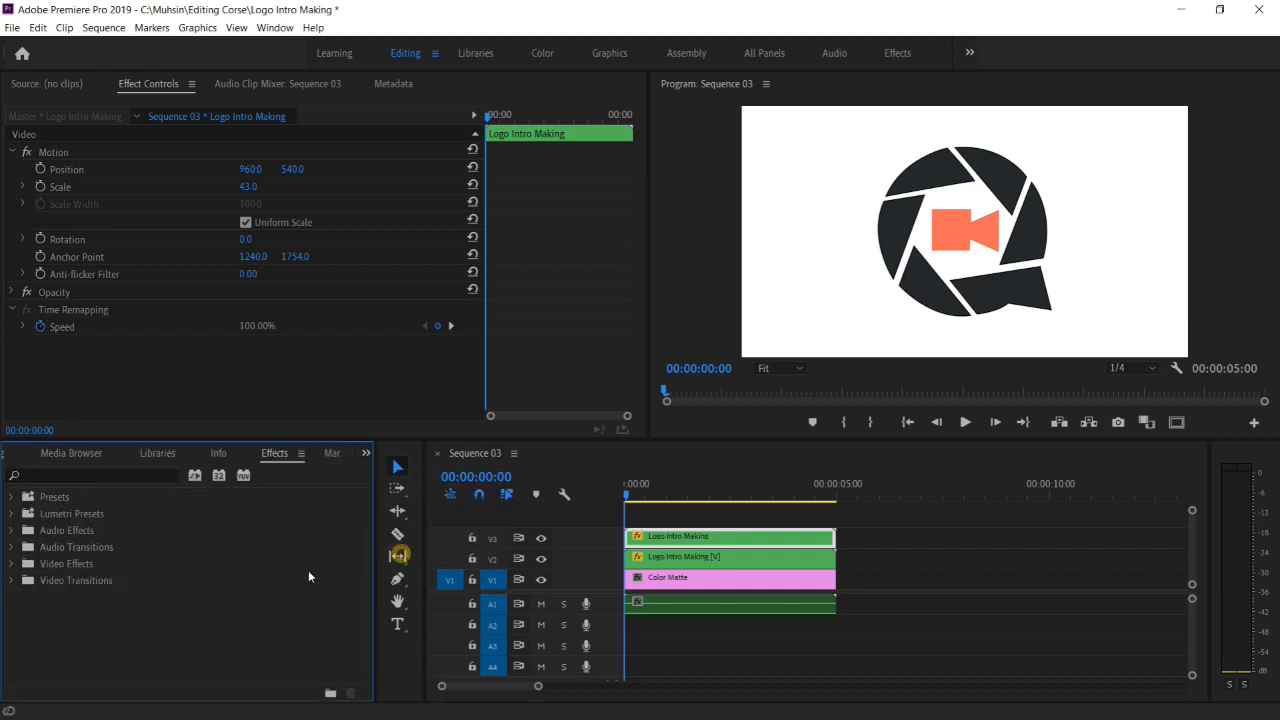
pyautogui.click(124, 477)
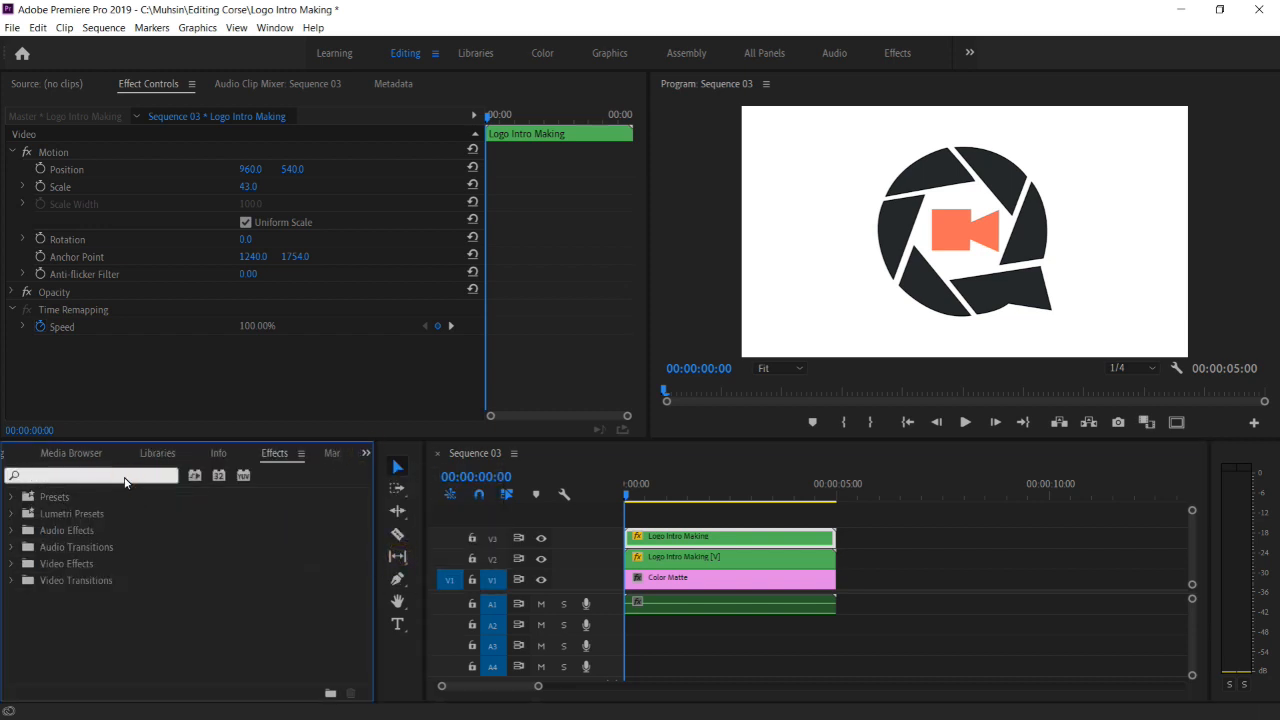
pyautogui.write('vertic')
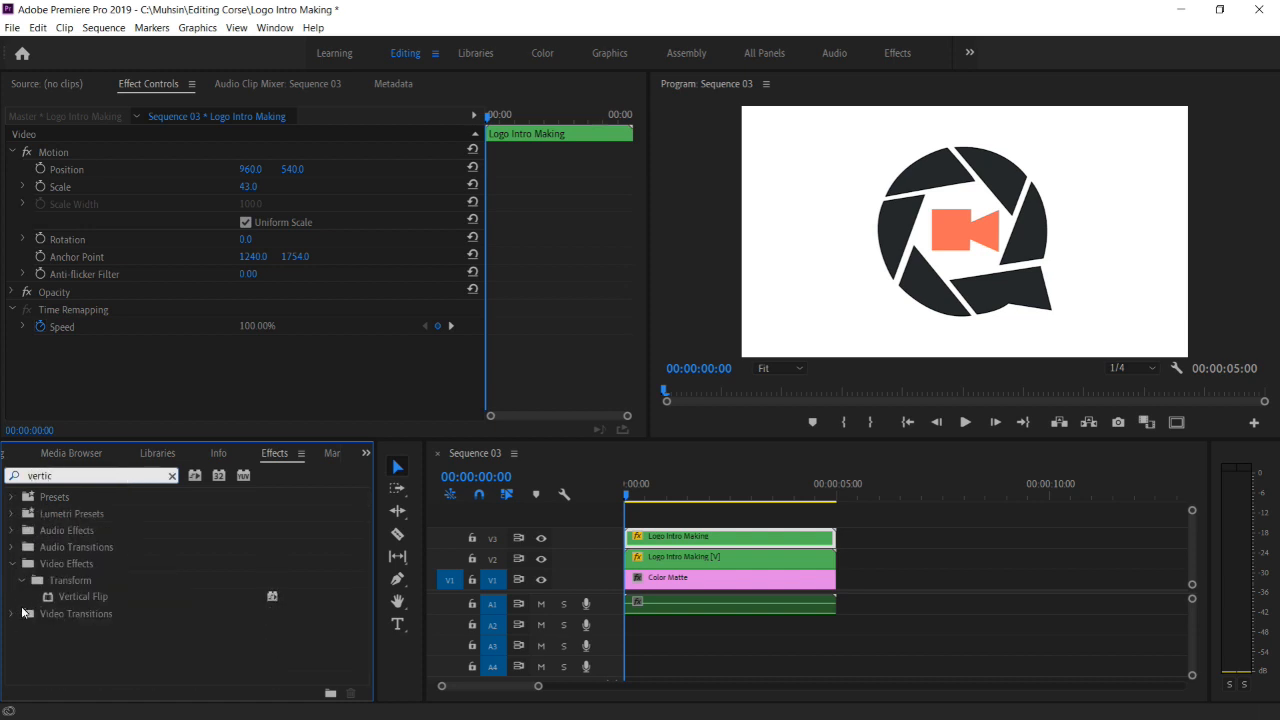
pyautogui.moveTo(72, 598); pyautogui.dragTo(648, 540)
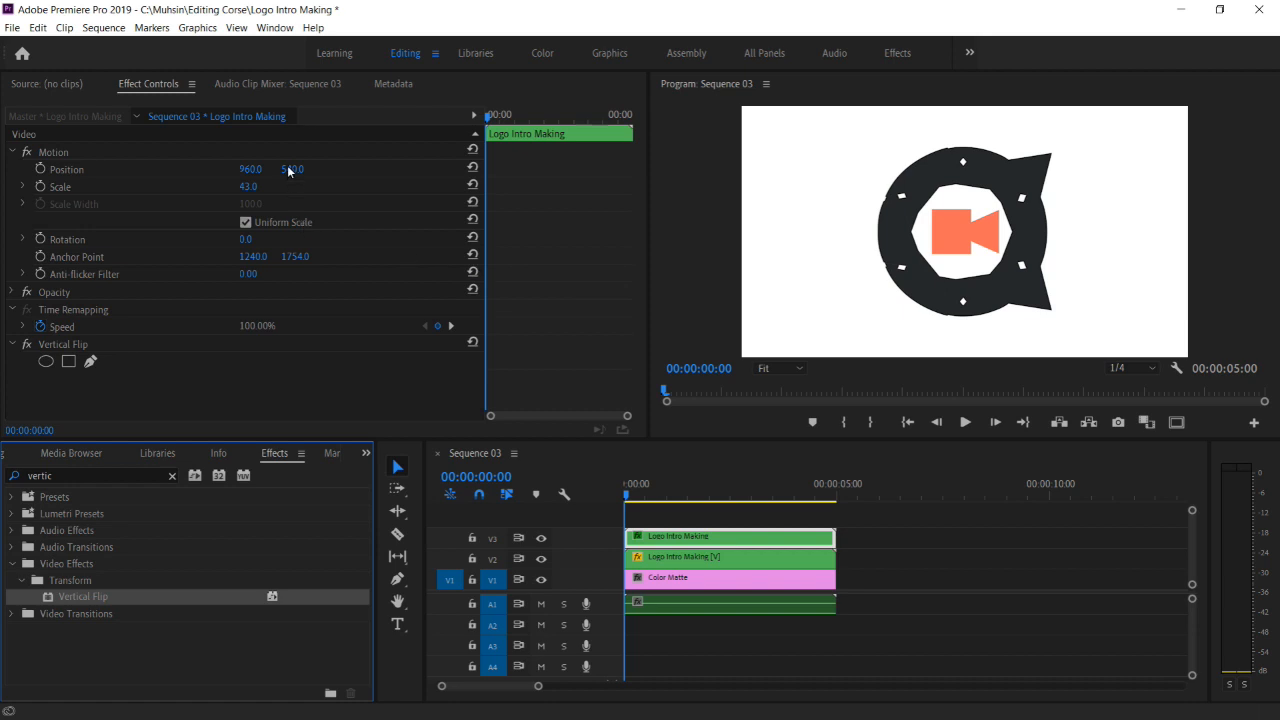
pyautogui.moveTo(289, 169); pyautogui.dragTo(931, 288)
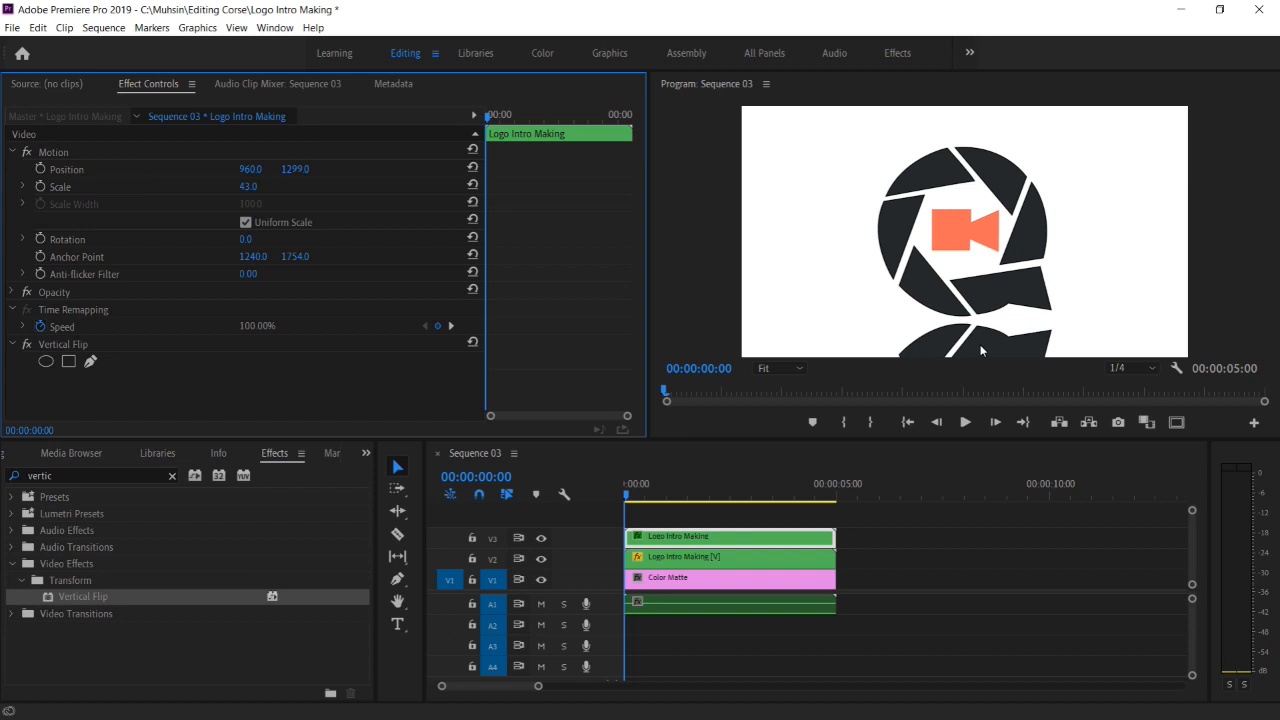
# Find the Linear Wipe video effect and apply it to the flipped logo copy on V3
pyautogui.click(170, 479)
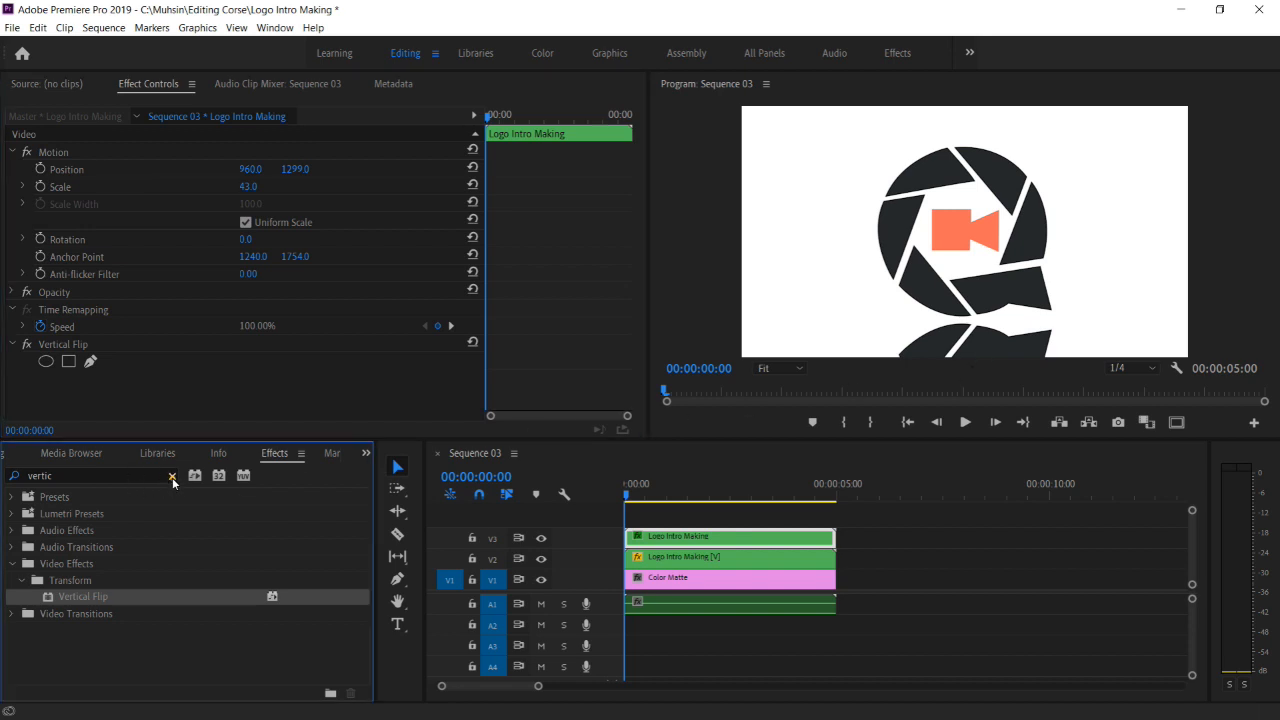
pyautogui.click(102, 478)
pyautogui.write('lin')
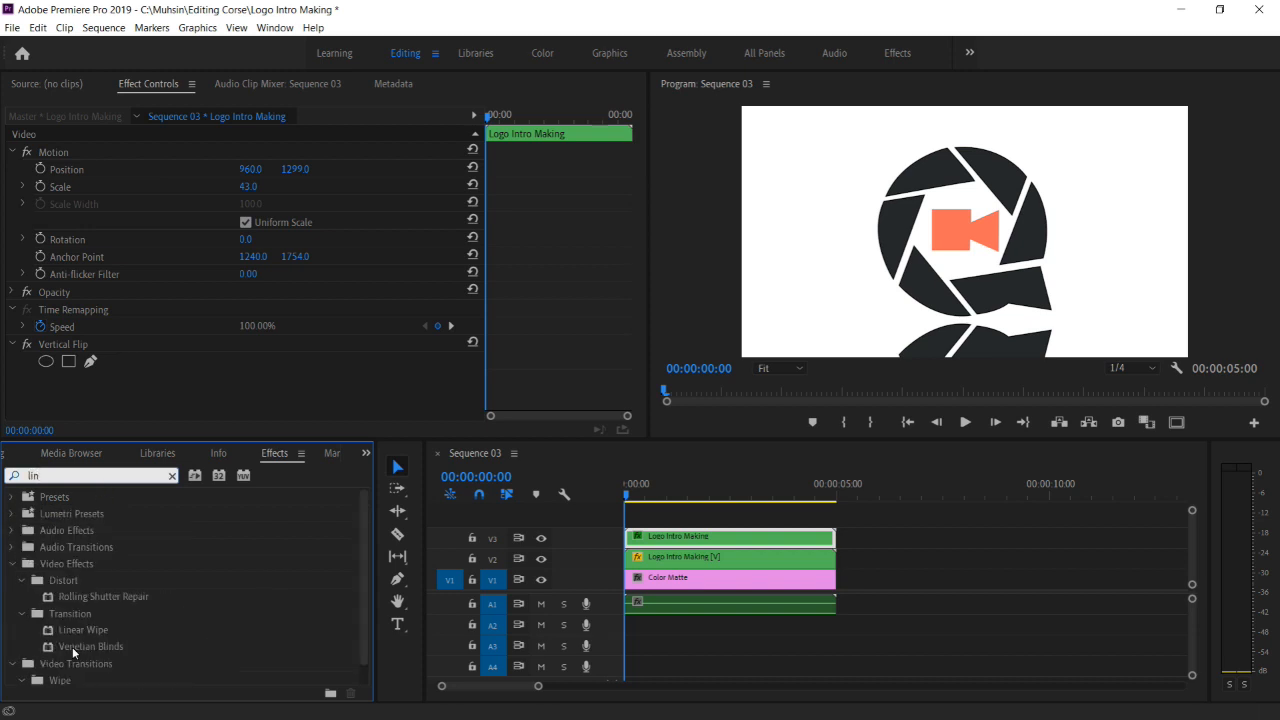
pyautogui.moveTo(79, 630); pyautogui.dragTo(663, 558)
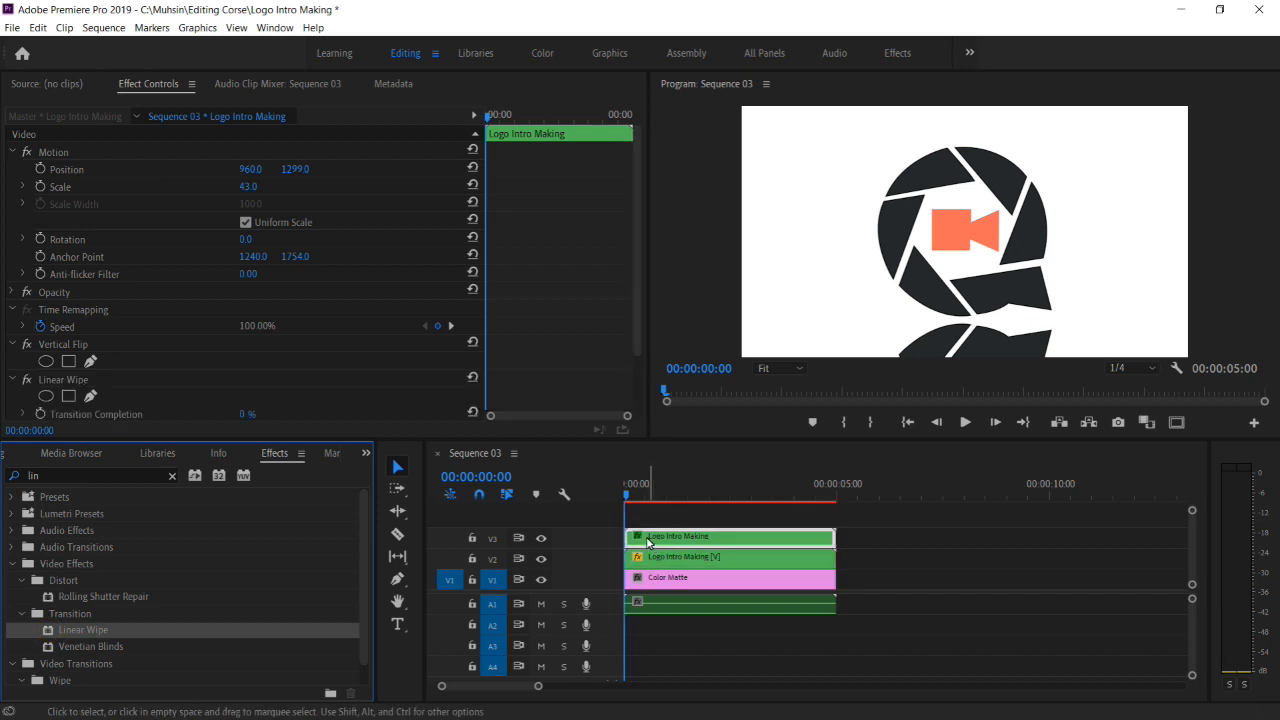
# Set the flipped logo copy's Linear Wipe to 34% transition completion, 181° wipe angle and 360 feather
pyautogui.moveTo(635, 246); pyautogui.dragTo(645, 312)
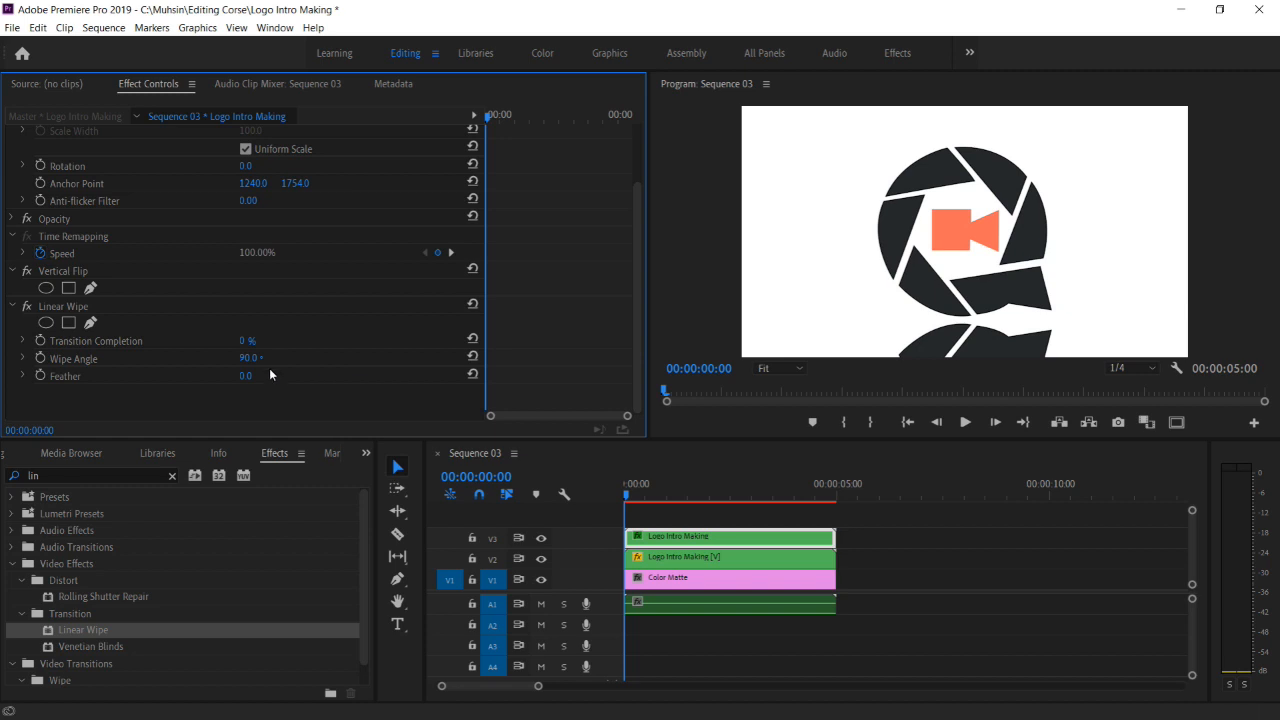
pyautogui.moveTo(246, 341); pyautogui.dragTo(269, 341)
pyautogui.moveTo(245, 383); pyautogui.dragTo(334, 385)
pyautogui.moveTo(463, 386); pyautogui.dragTo(510, 382)
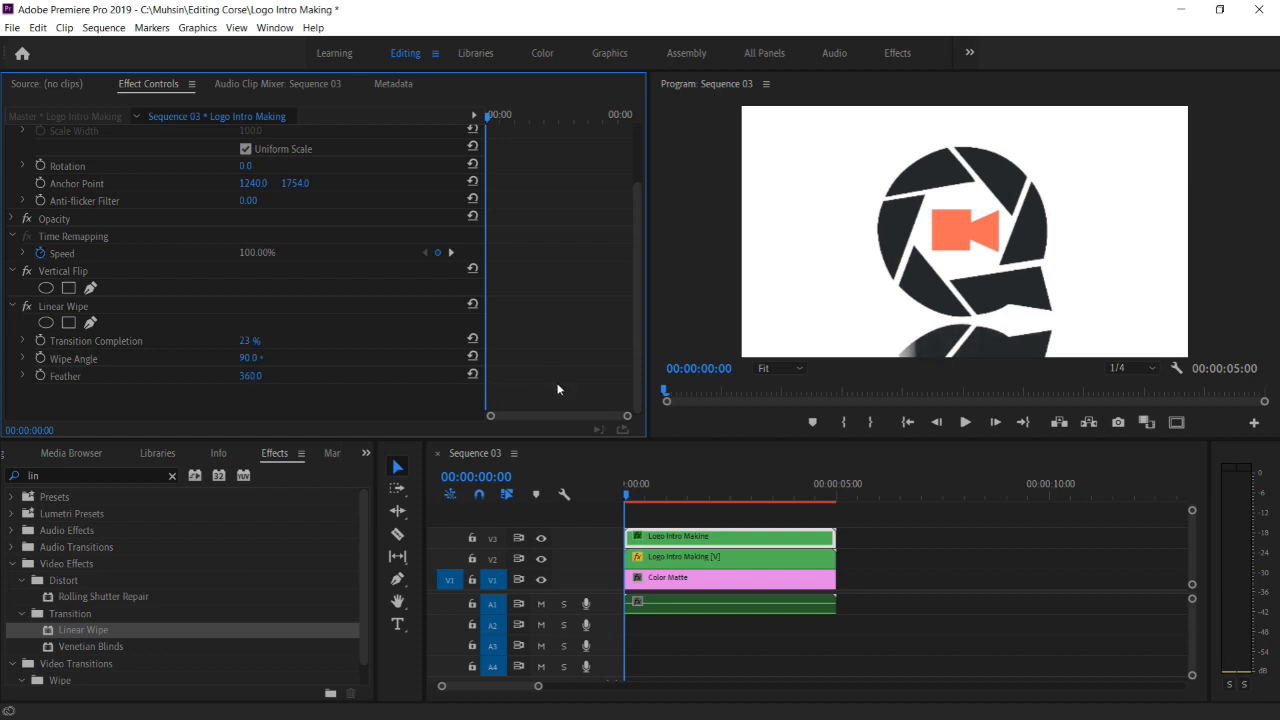
pyautogui.moveTo(244, 345); pyautogui.dragTo(337, 375)
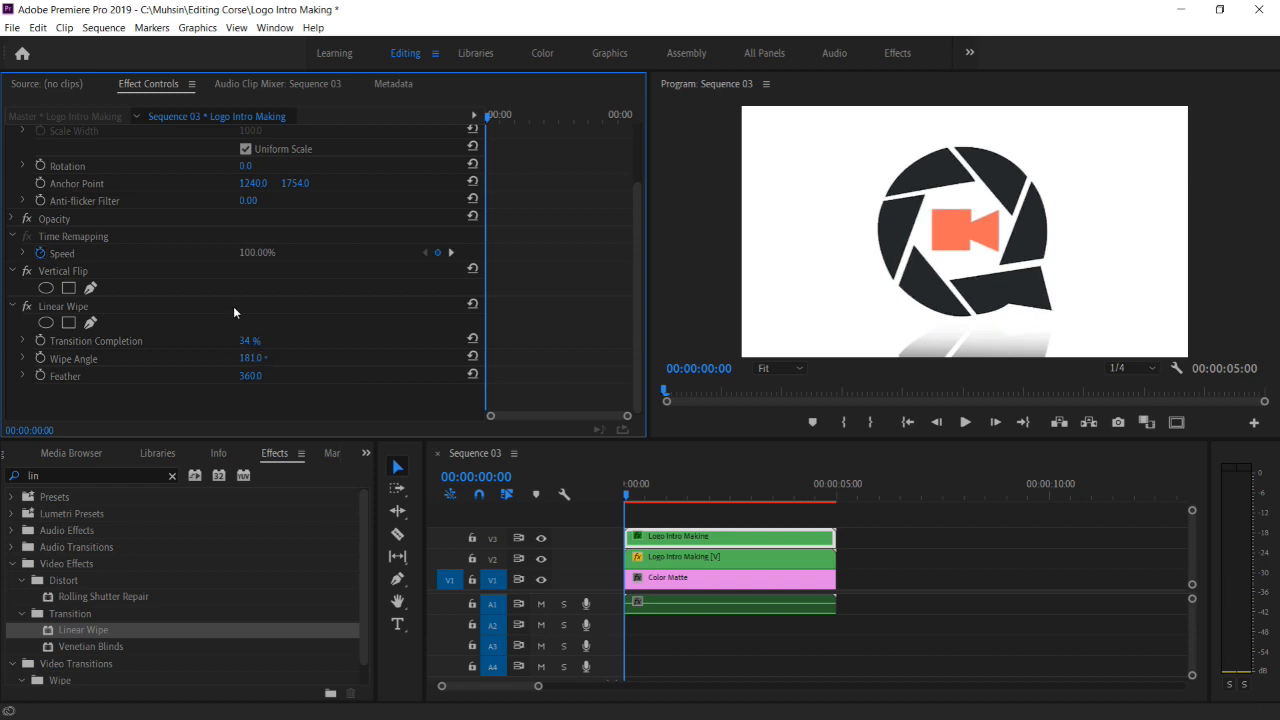
# Open the nested Logo Intro Making sequence from the logo clip on V2 and bring its upper layers into view
pyautogui.moveTo(627, 494); pyautogui.dragTo(700, 496)
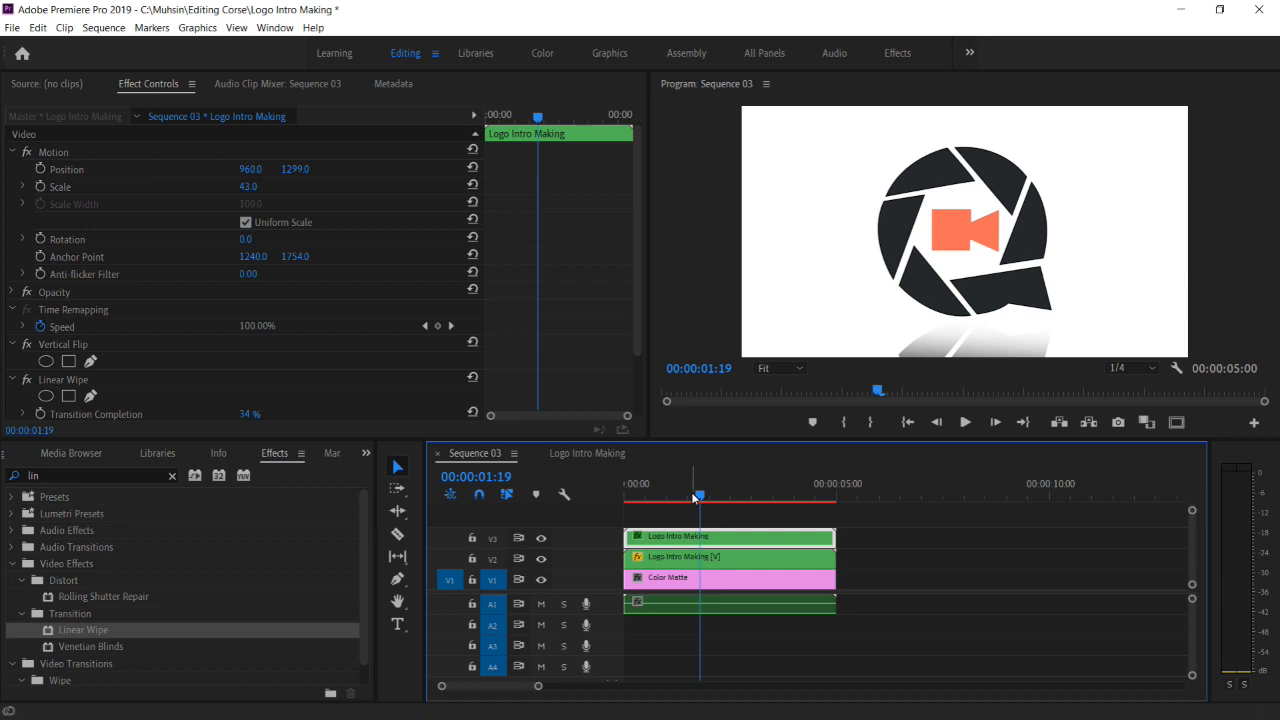
pyautogui.doubleClick(658, 555)
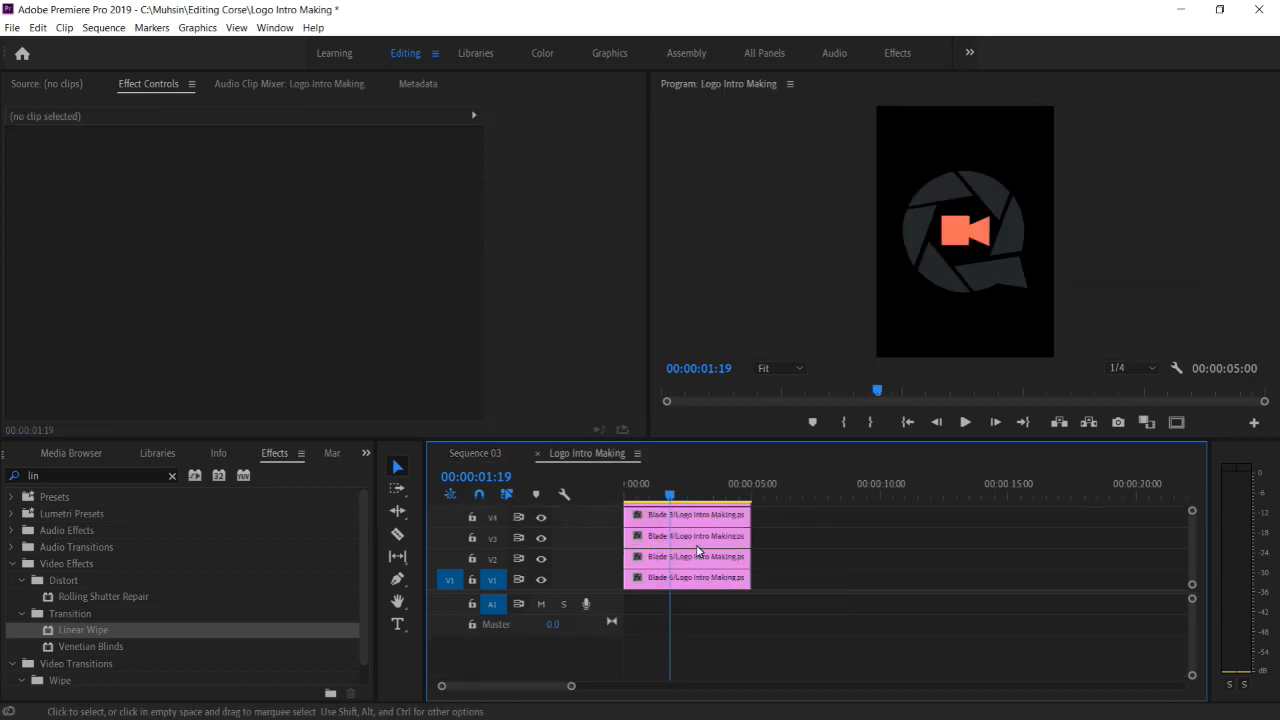
pyautogui.moveTo(1188, 559)
pyautogui.mouseDown()
pyautogui.moveTo(1189, 523)
pyautogui.moveTo(1190, 561)
pyautogui.moveTo(1188, 537)
pyautogui.mouseUp()
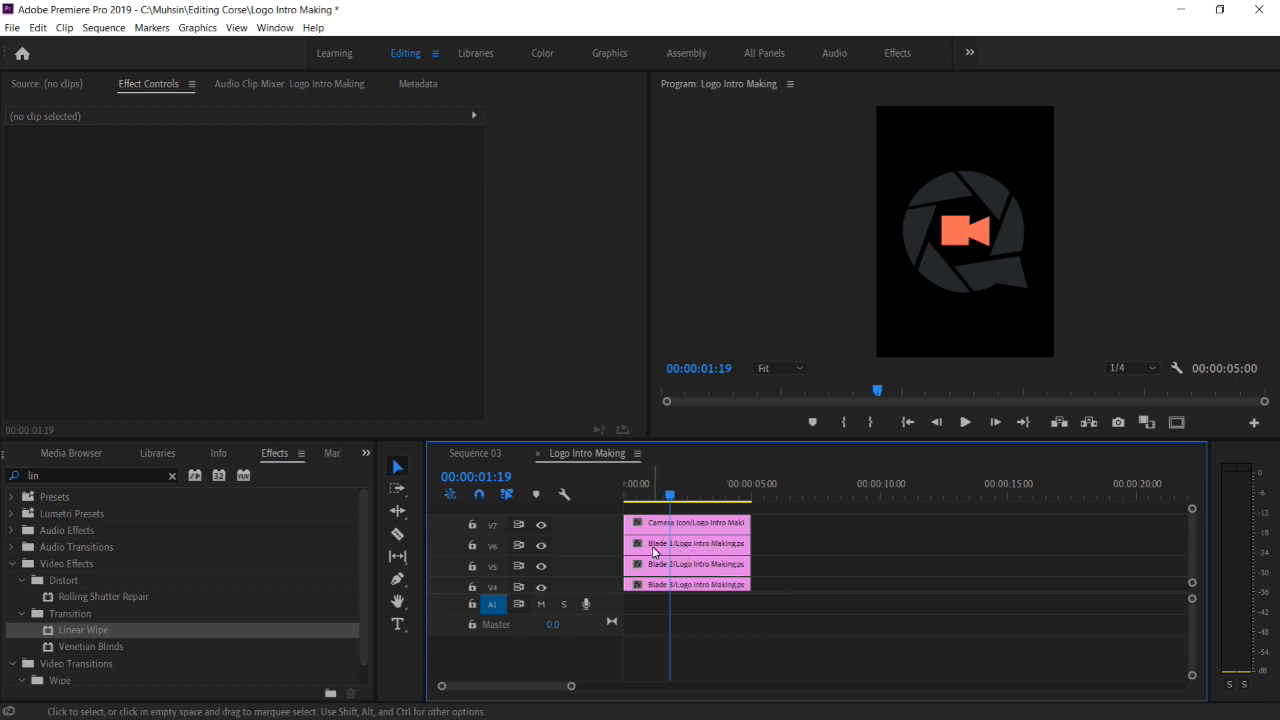
# Keyframe the Blade 1 clip's Motion scale from 0 at the start to 102 at 00:00:01:22
pyautogui.click(680, 549)
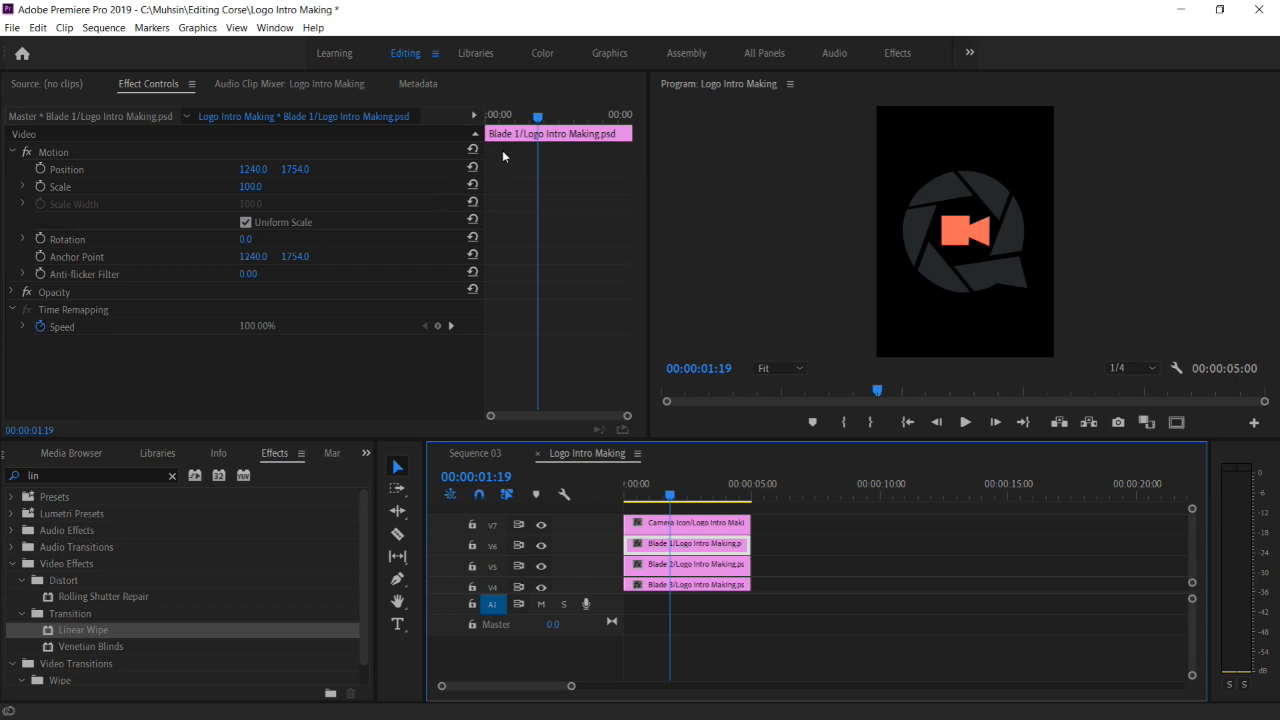
pyautogui.moveTo(537, 117); pyautogui.dragTo(485, 138)
pyautogui.click(258, 187)
pyautogui.write('0')
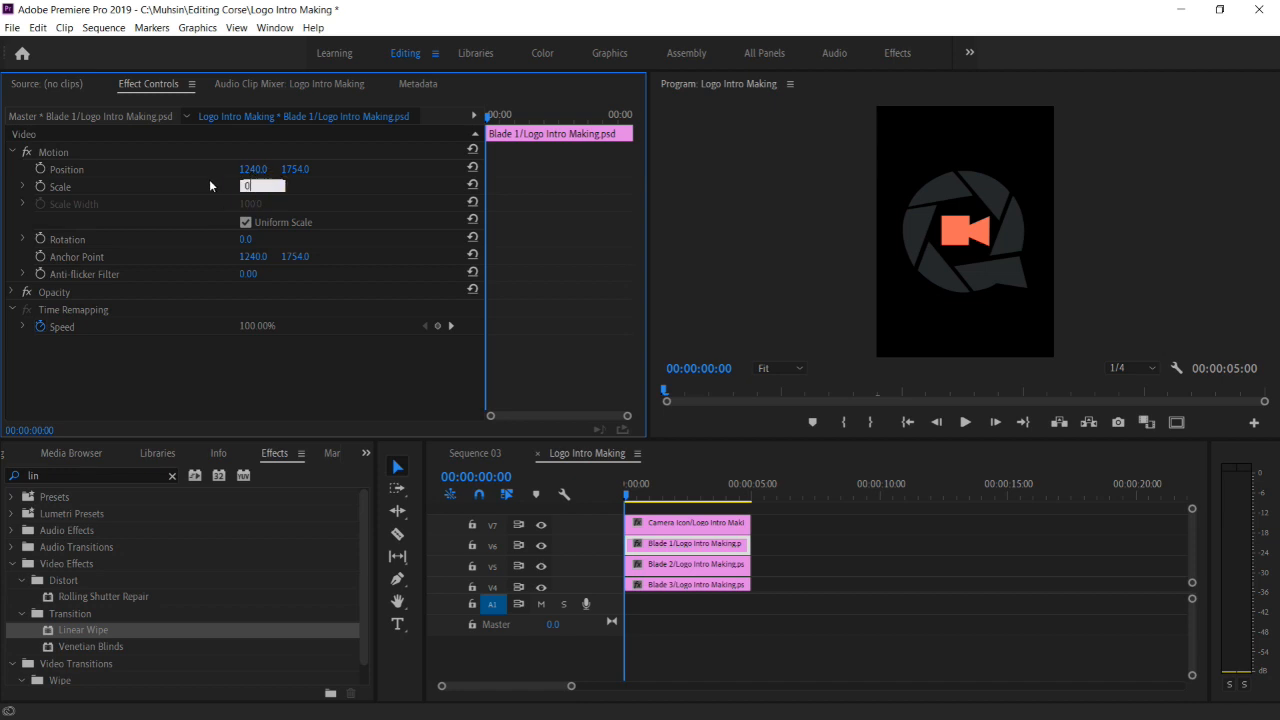
pyautogui.click(41, 187)
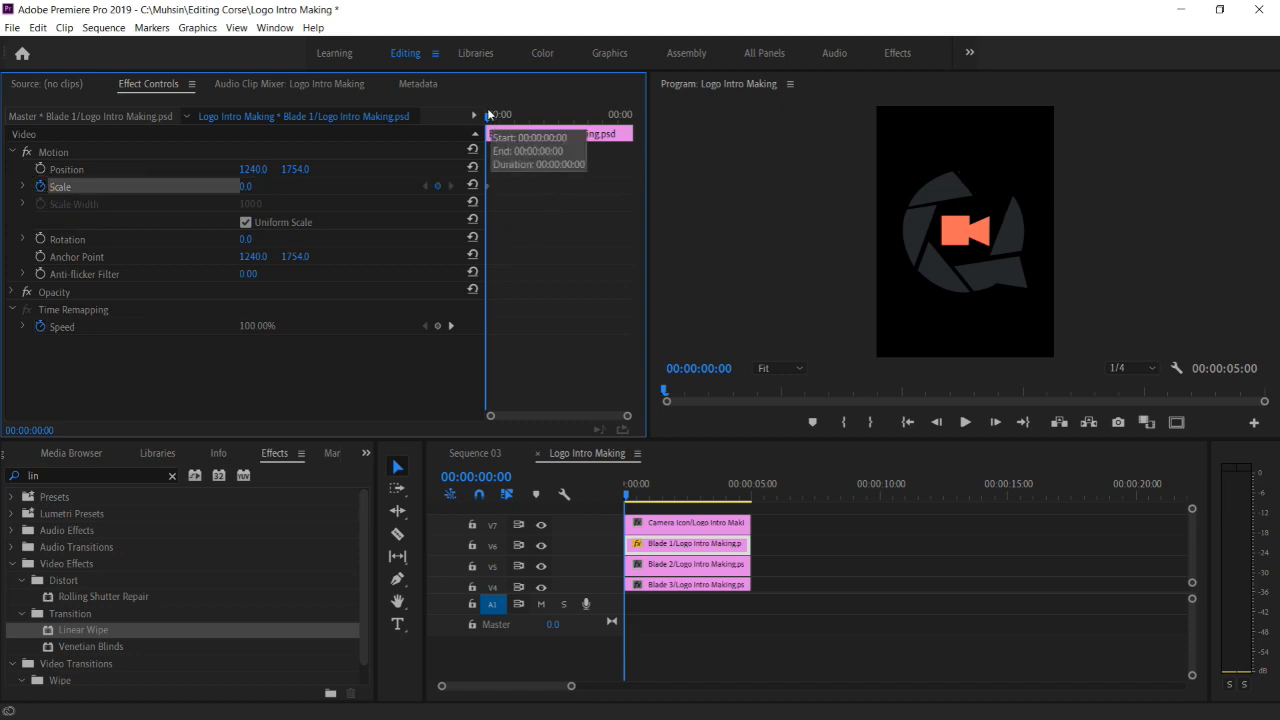
pyautogui.moveTo(489, 122); pyautogui.dragTo(542, 140)
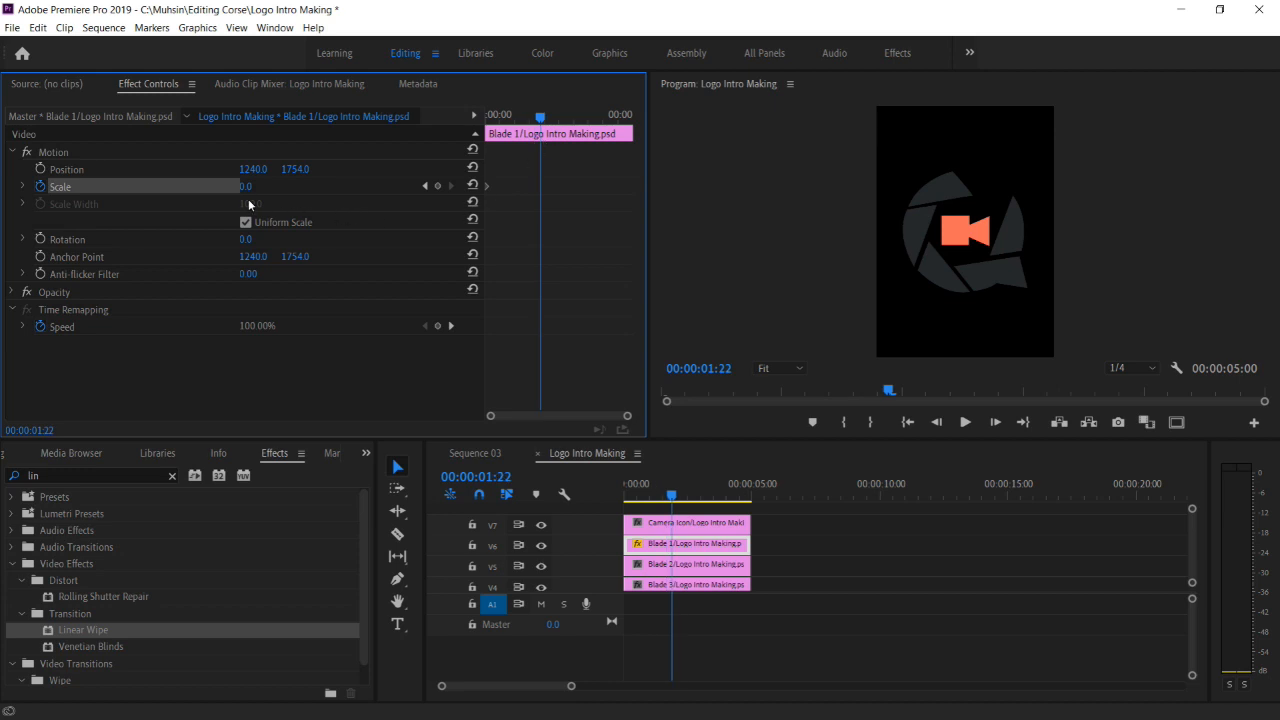
pyautogui.moveTo(254, 186); pyautogui.dragTo(348, 215)
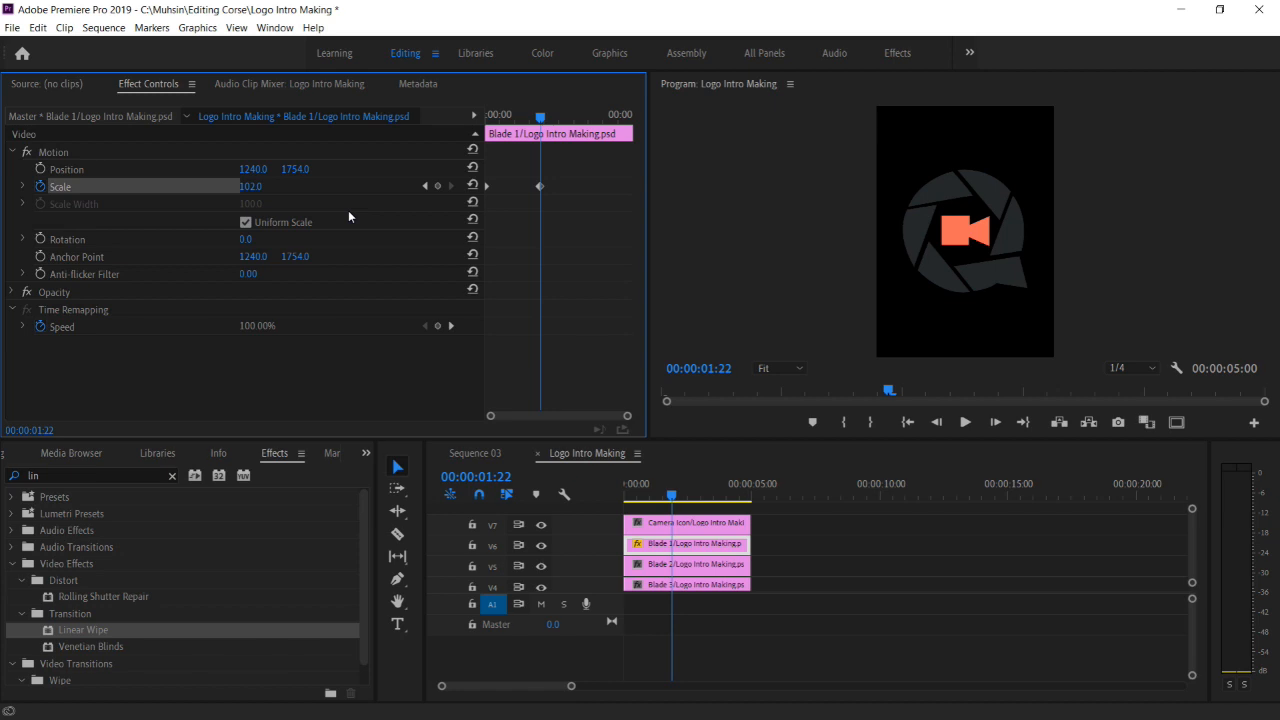
# Keyframe Blade 1's Motion rotation from -37° at the start to 0° at 00:00:01:21
pyautogui.press('Home')
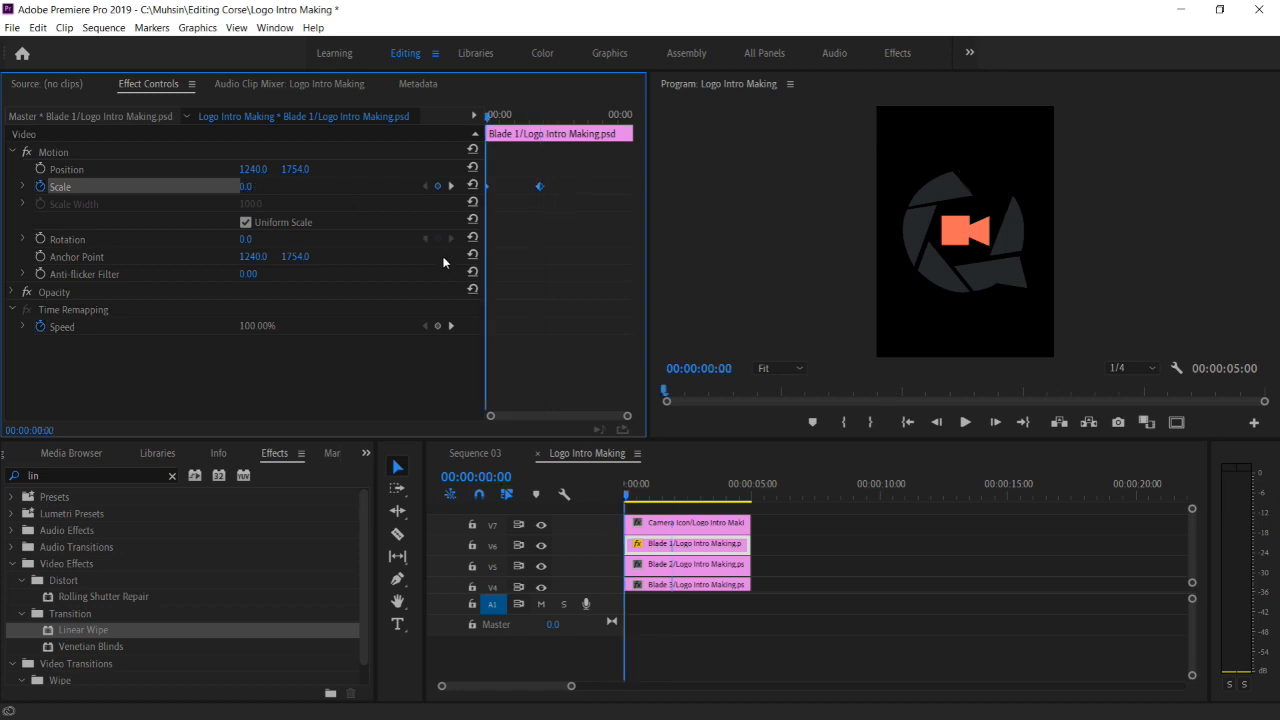
pyautogui.click(70, 239)
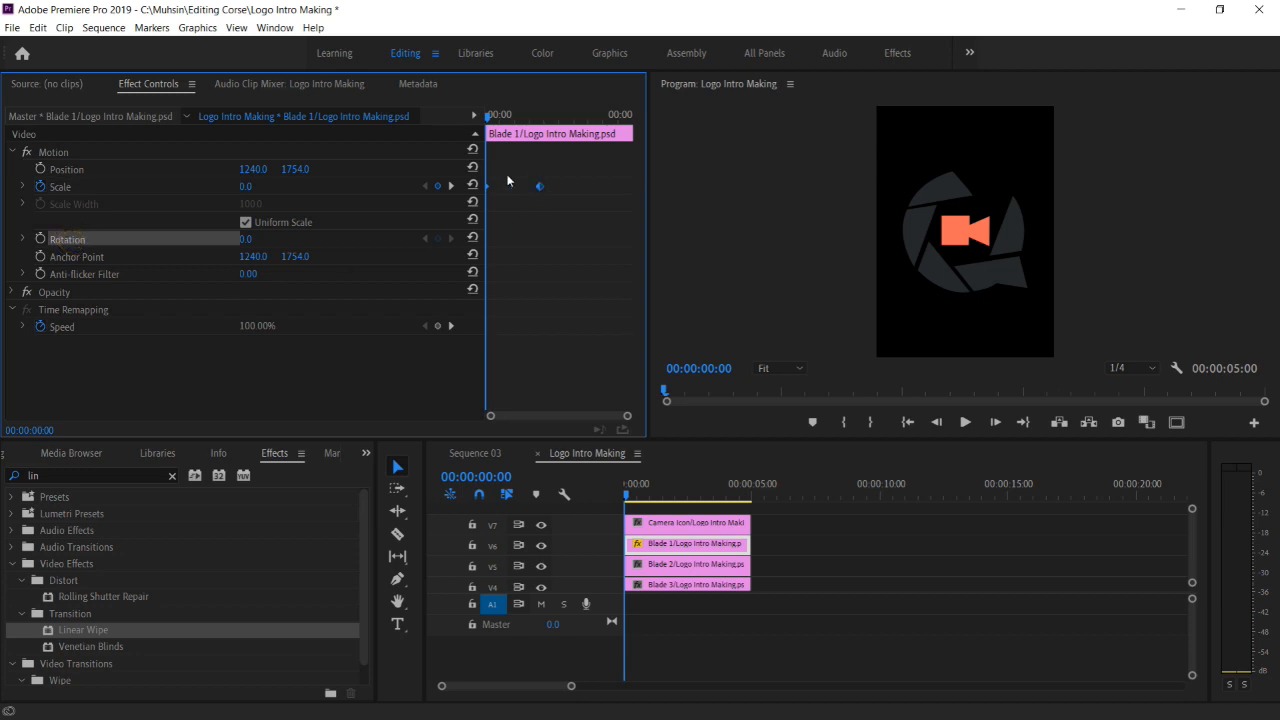
pyautogui.click(40, 240)
pyautogui.click(248, 241)
pyautogui.moveTo(487, 121); pyautogui.dragTo(535, 164)
pyautogui.moveTo(247, 241); pyautogui.dragTo(286, 253)
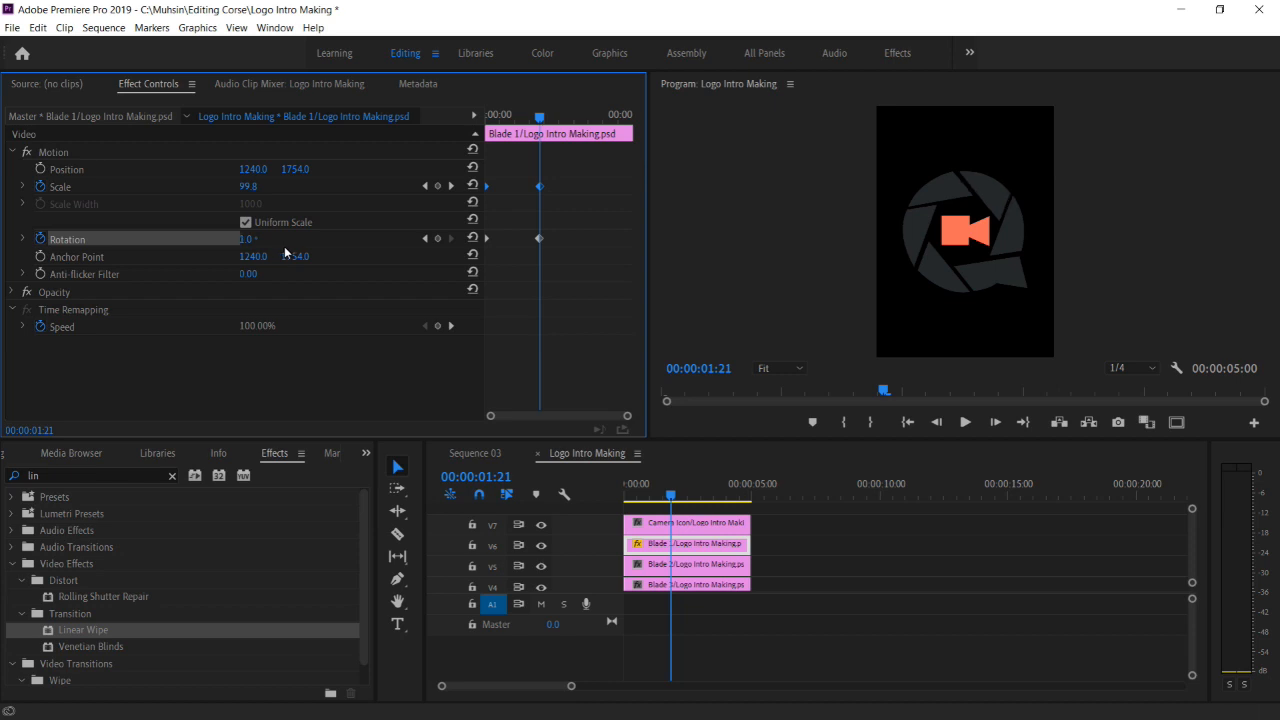
# Play back Blade 1's scale and rotation animation from the start to check the motion
pyautogui.moveTo(542, 122); pyautogui.dragTo(517, 127)
pyautogui.press('Home')
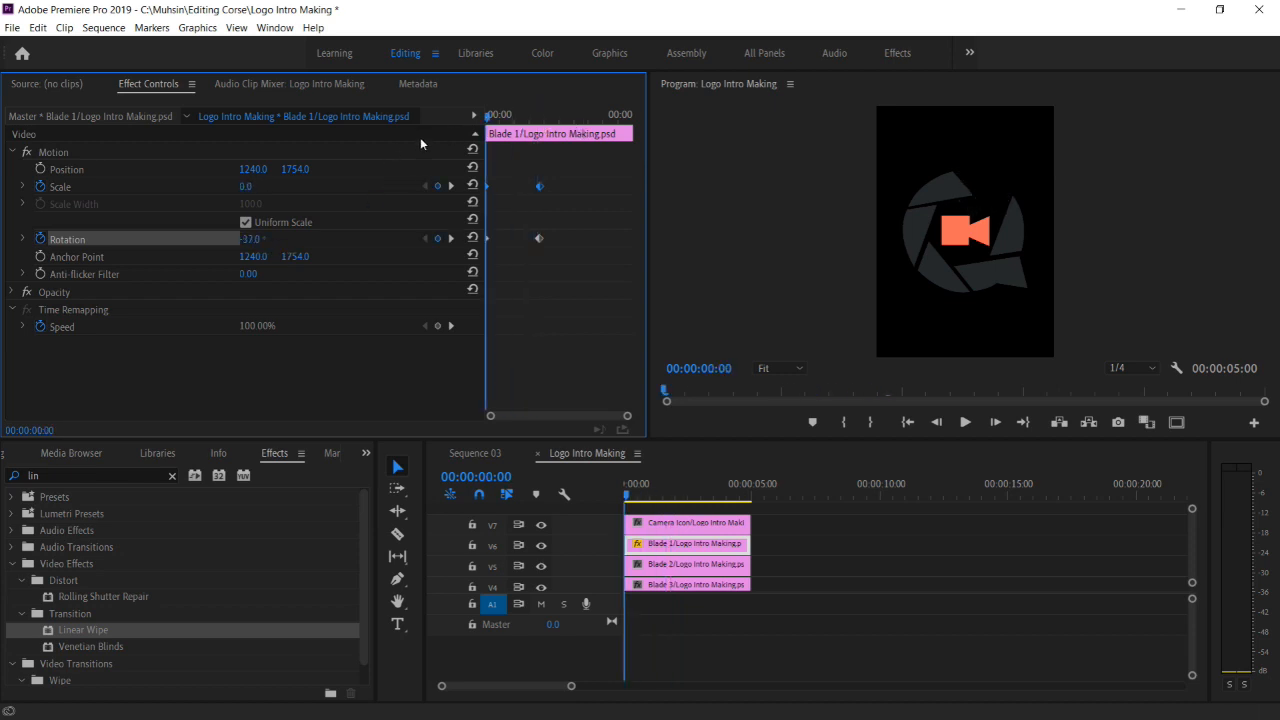
pyautogui.press('space')
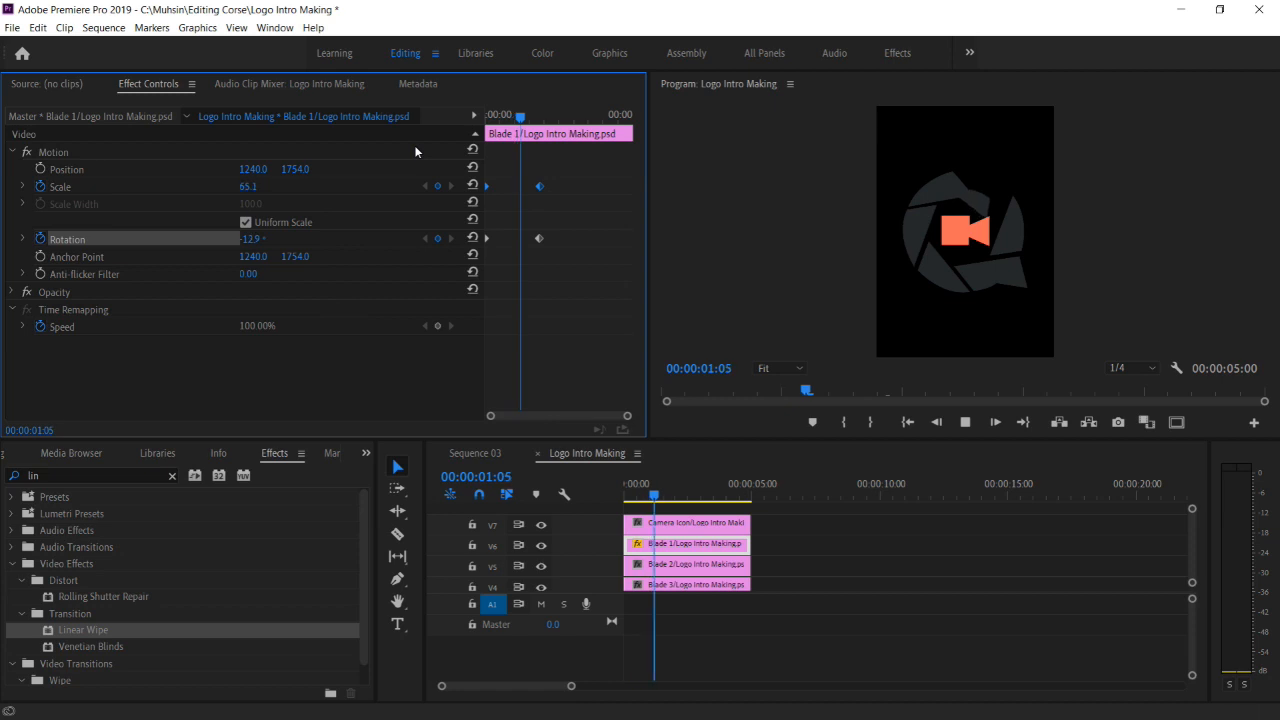
pyautogui.press('Home')
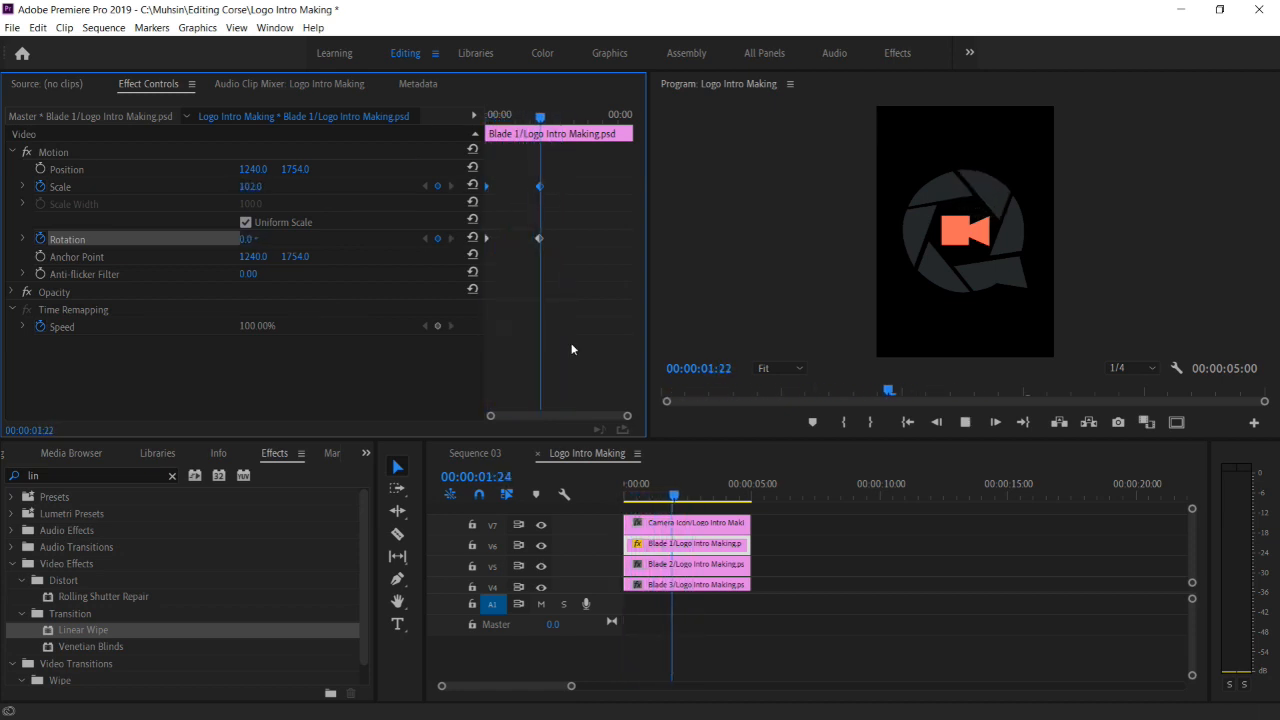
pyautogui.press('space')
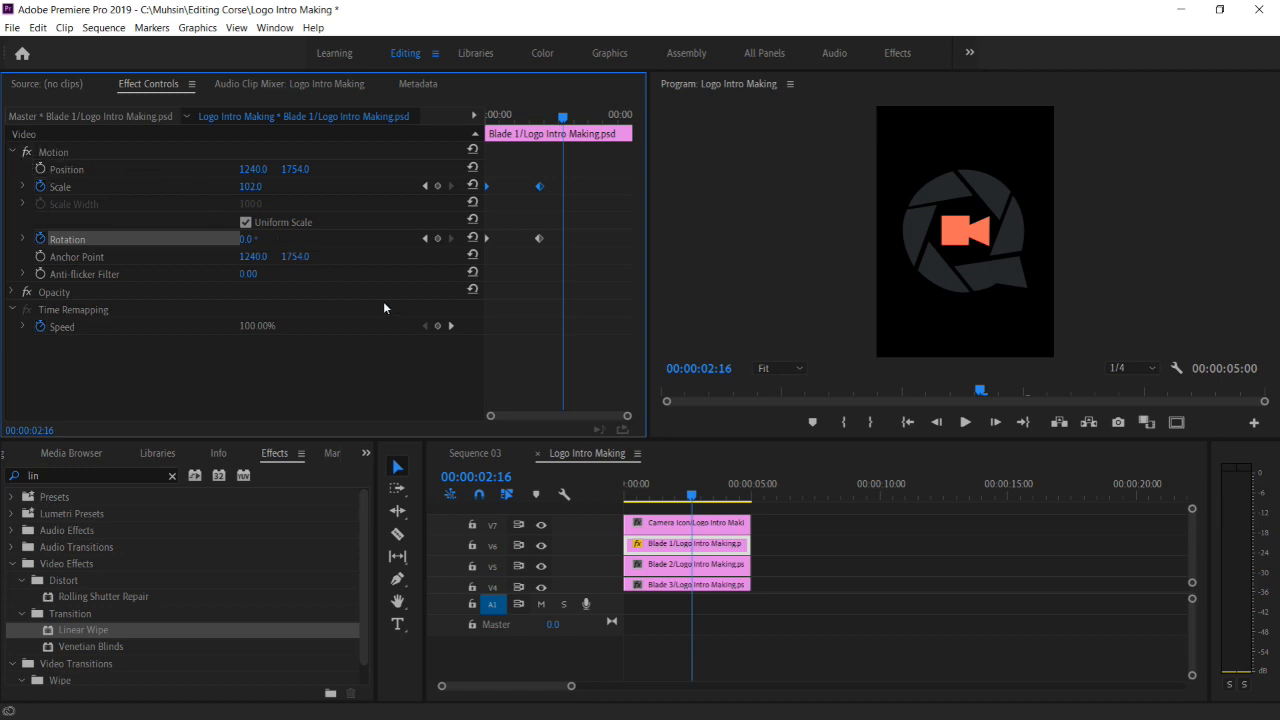
pyautogui.moveTo(563, 122); pyautogui.dragTo(473, 145)
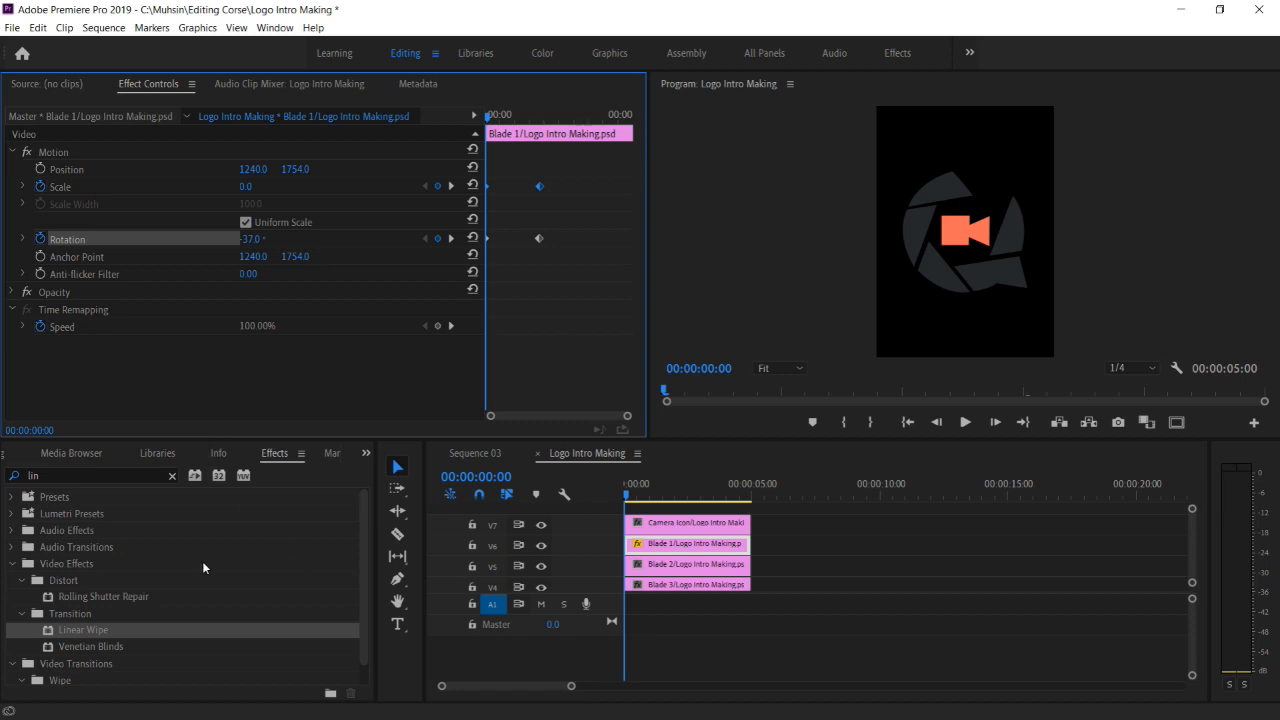
# Delete all of Blade 1's Motion scale and rotation keyframes
pyautogui.click(110, 478)
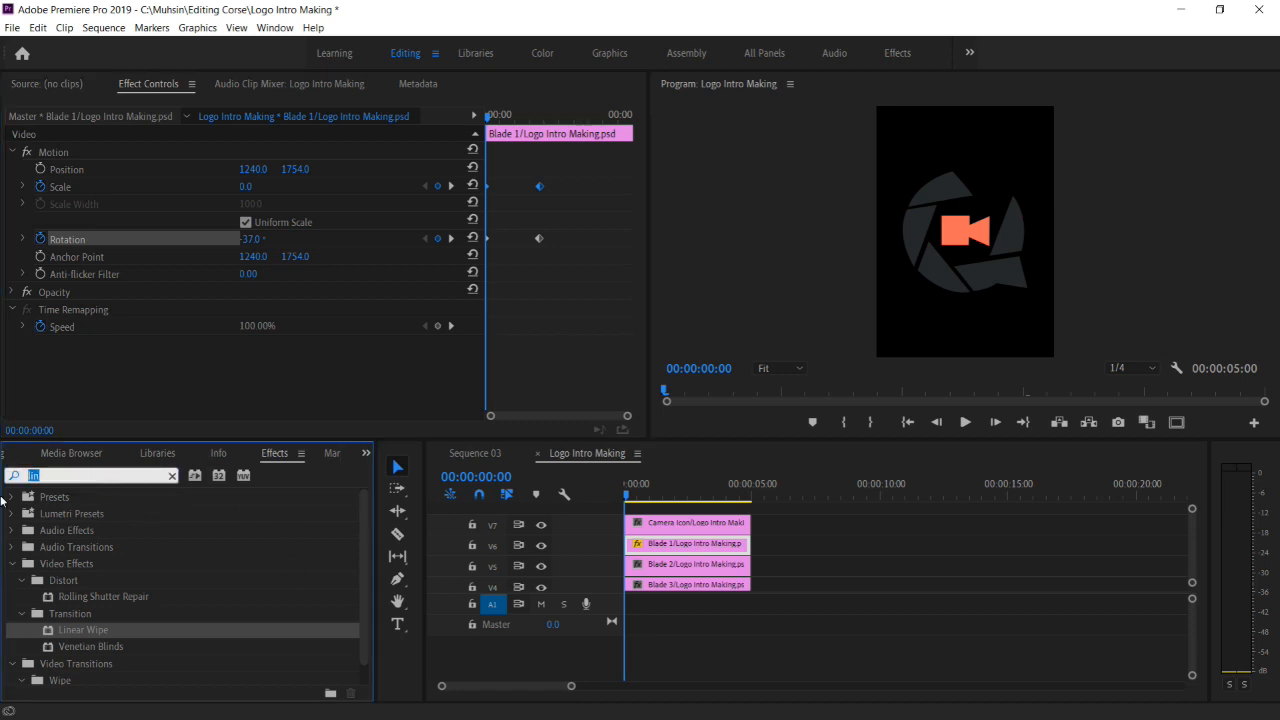
pyautogui.click(592, 311)
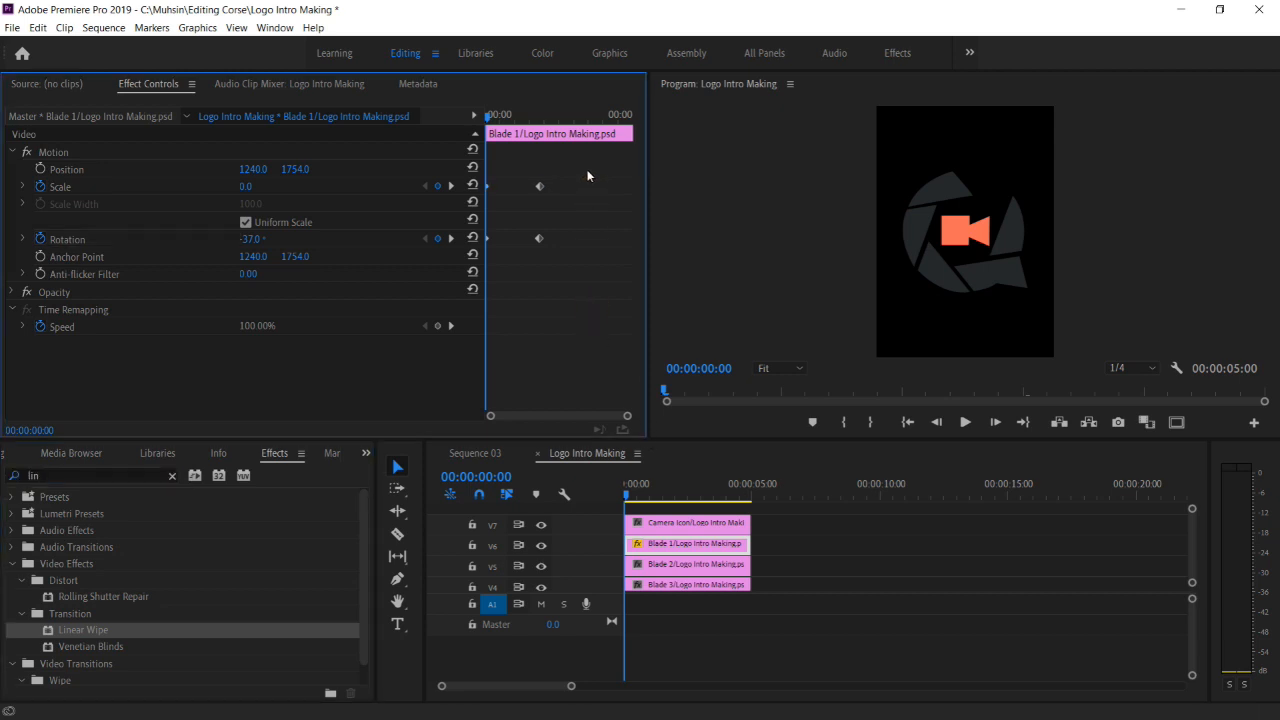
pyautogui.moveTo(584, 160); pyautogui.dragTo(464, 313)
pyautogui.press('Delete')
# Find the Transform effect under Distort by searching "trans" and apply it to the Blade 1 clip
pyautogui.click(68, 479)
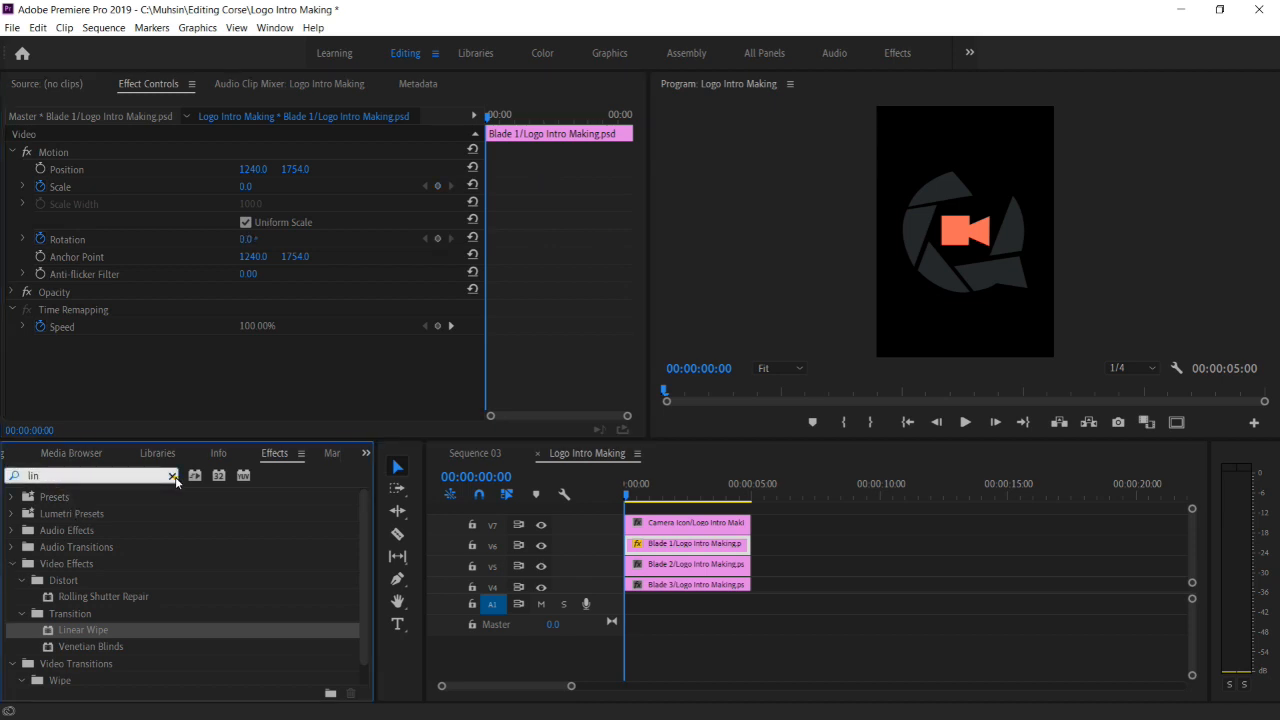
pyautogui.click(174, 478)
pyautogui.write('tra')
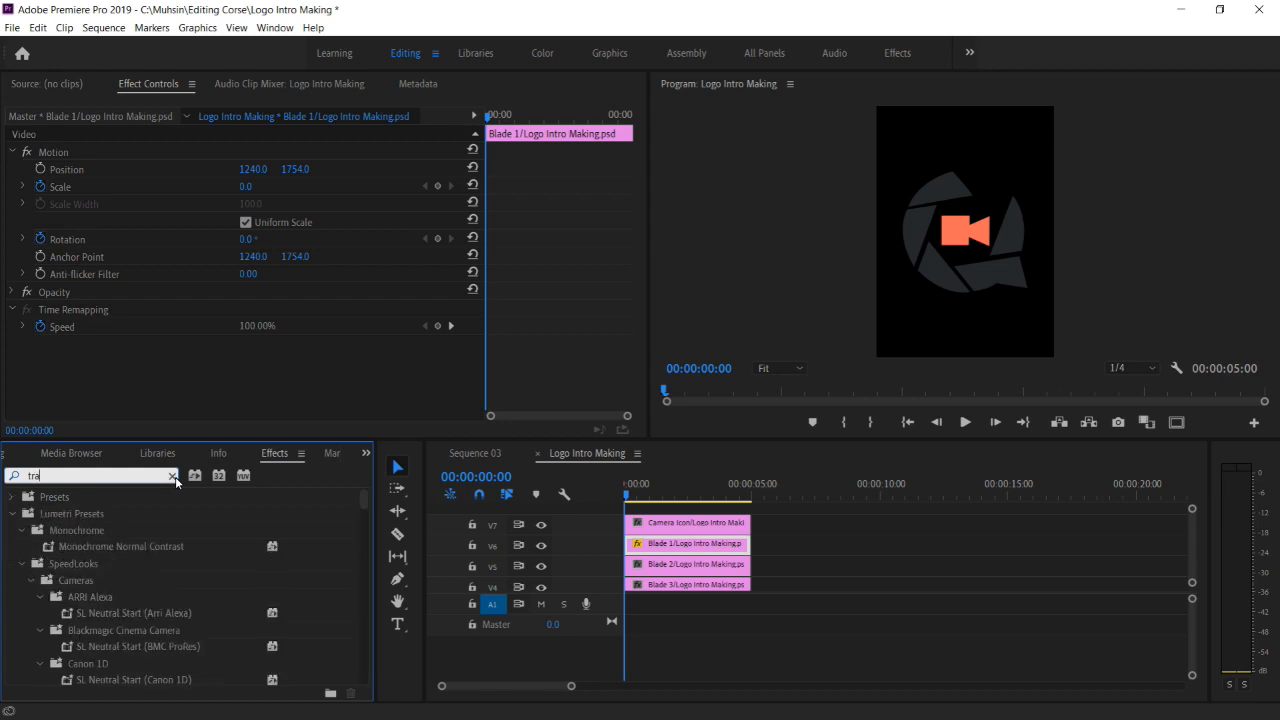
pyautogui.write('ns')
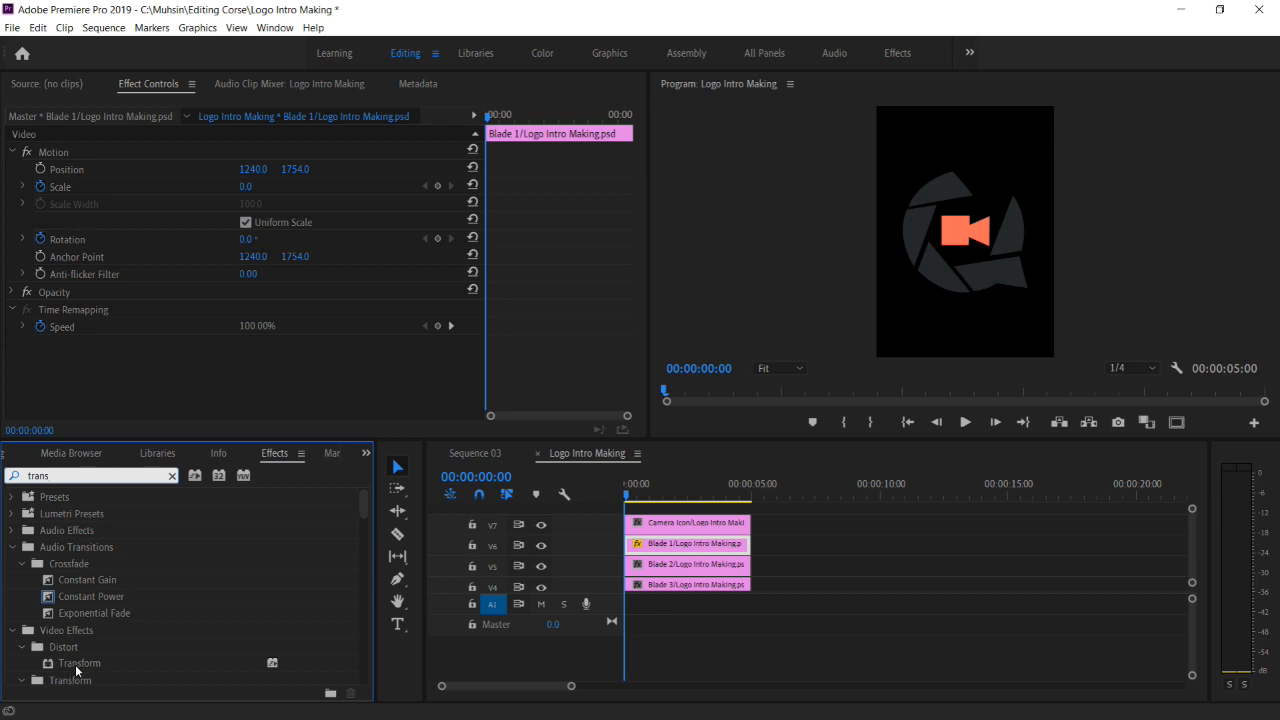
pyautogui.click(76, 667)
pyautogui.moveTo(75, 668); pyautogui.dragTo(643, 549)
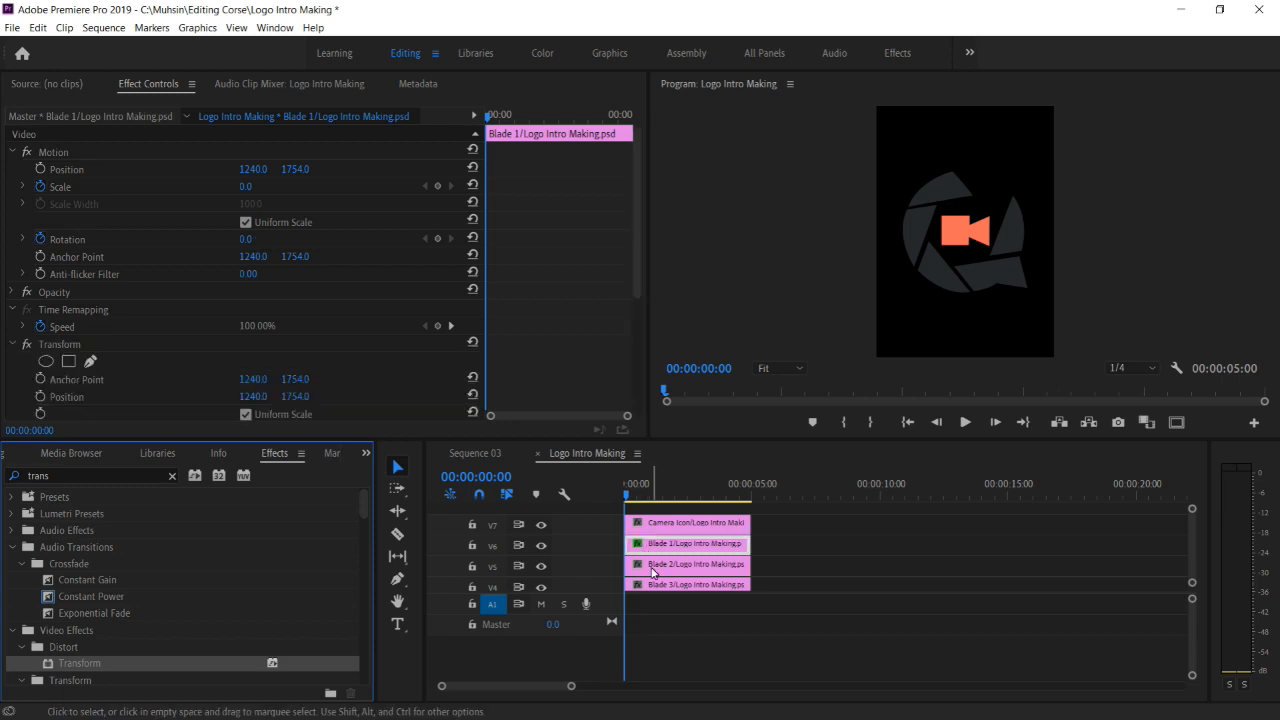
# Set the Shutter Angle of Blade 1's Transform effect to 18
pyautogui.moveTo(635, 260); pyautogui.dragTo(645, 380)
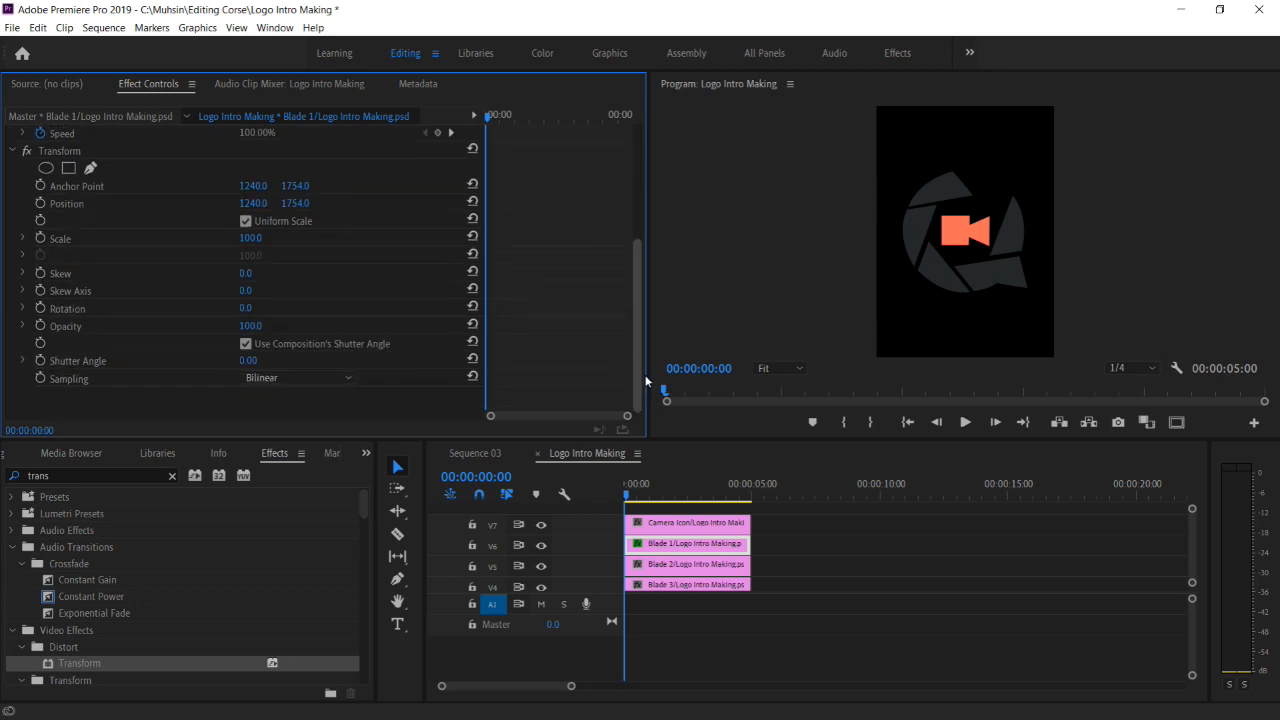
pyautogui.click(245, 361)
pyautogui.click(255, 362)
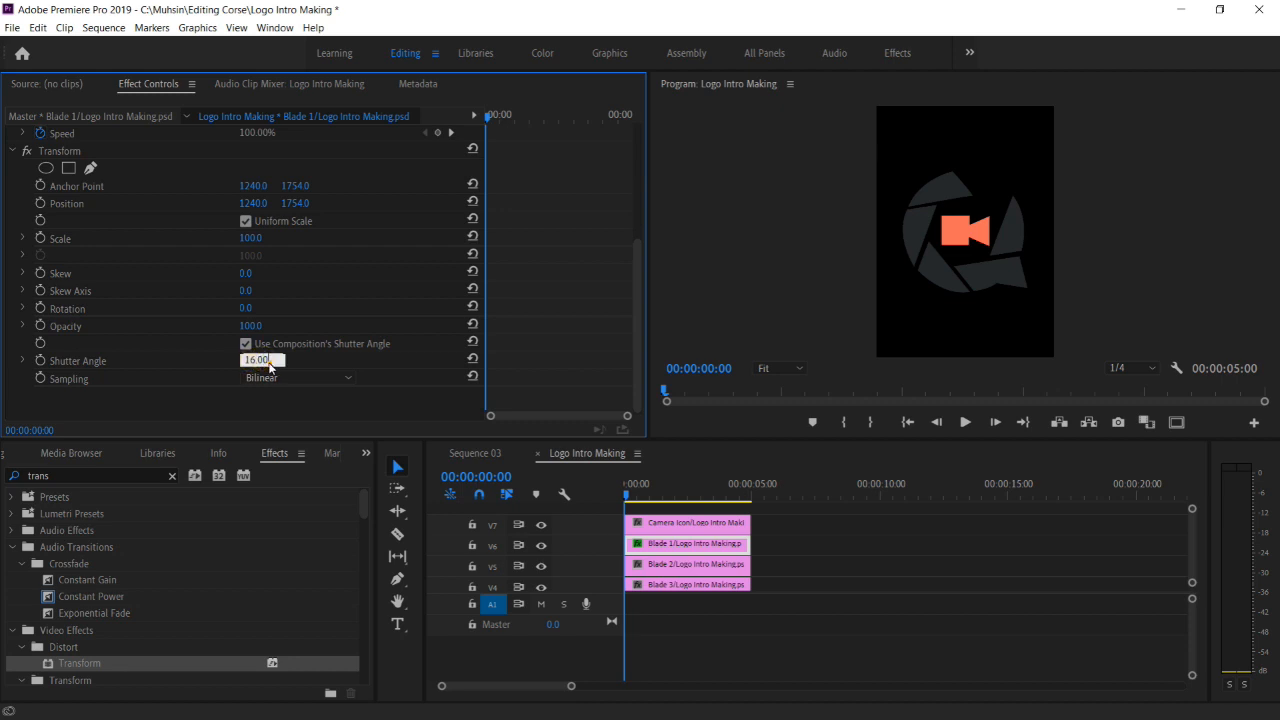
pyautogui.write('180')
pyautogui.press('Return')
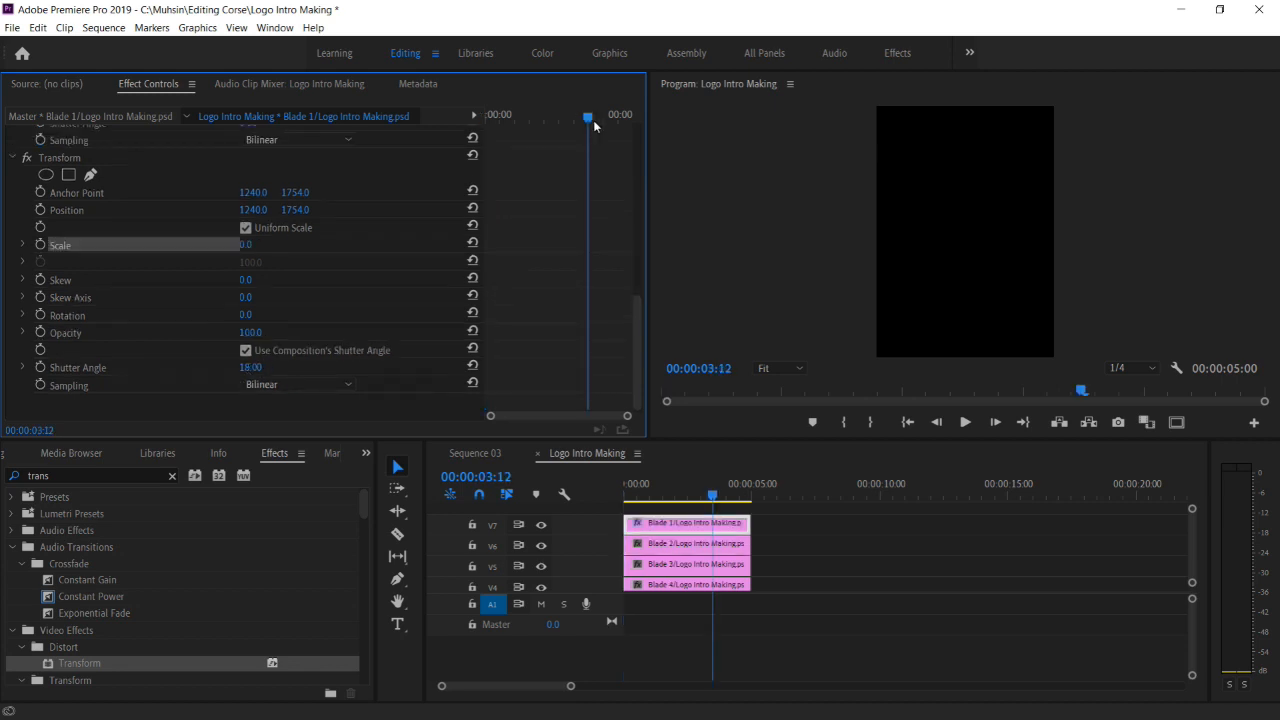
# Keyframe the Transform scale on Blade 1 from -19 at the start to 99 at 00:00:02:04
pyautogui.moveTo(586, 123); pyautogui.dragTo(463, 150)
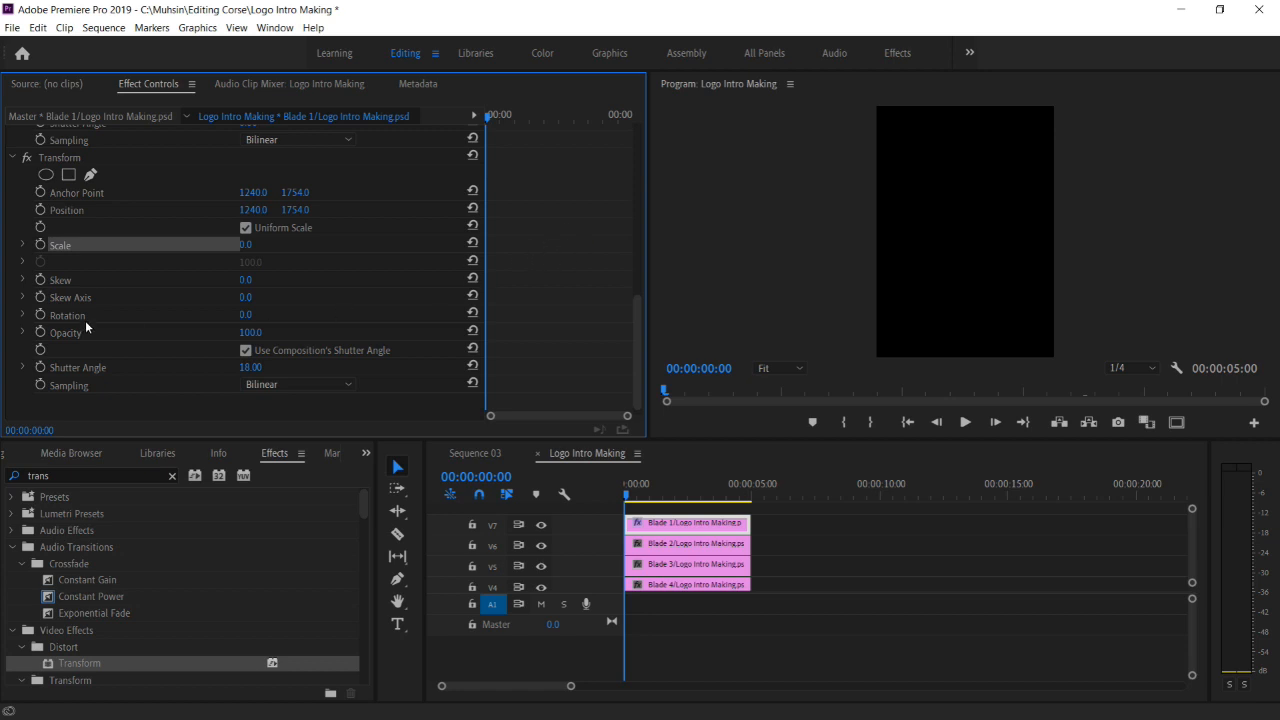
pyautogui.click(40, 245)
pyautogui.moveTo(248, 245)
pyautogui.mouseDown()
pyautogui.moveTo(212, 246)
pyautogui.moveTo(234, 251)
pyautogui.mouseUp()
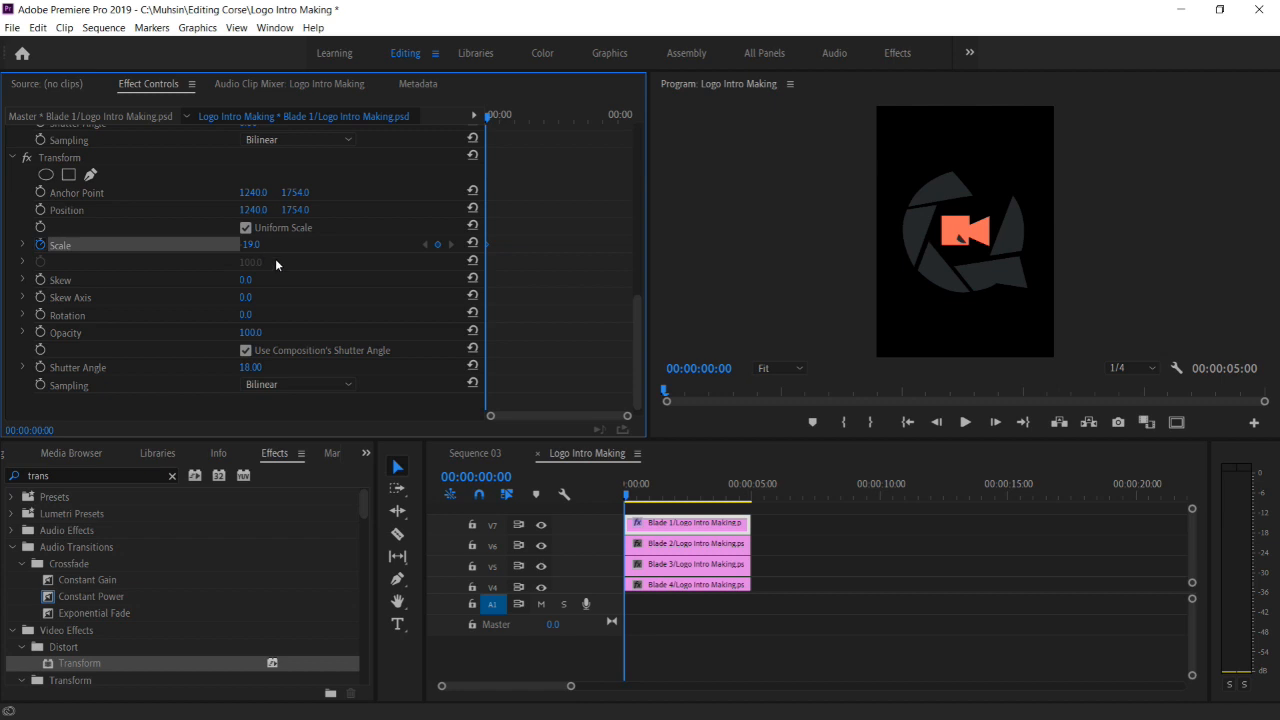
pyautogui.moveTo(488, 116); pyautogui.dragTo(549, 135)
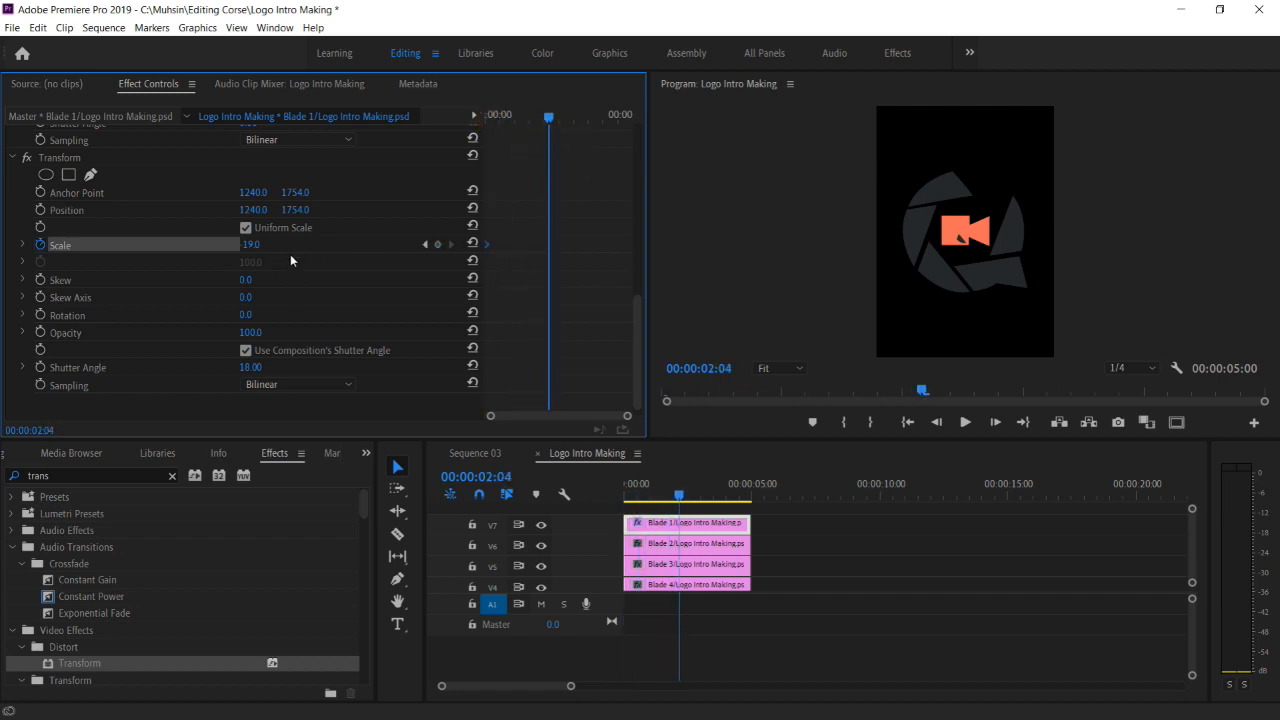
pyautogui.moveTo(247, 252); pyautogui.dragTo(362, 257)
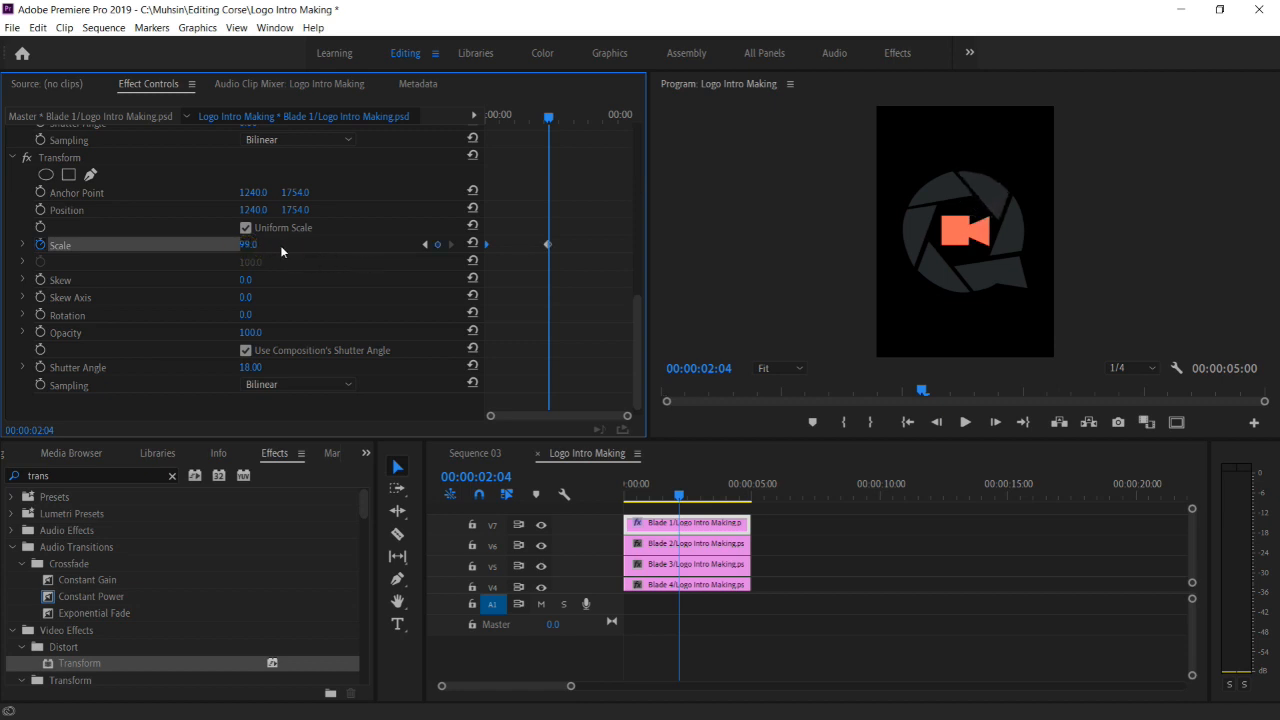
# Keyframe the Transform rotation on Blade 1 from -110° at the start to 1° at 00:00:02:04
pyautogui.moveTo(636, 308); pyautogui.dragTo(637, 318)
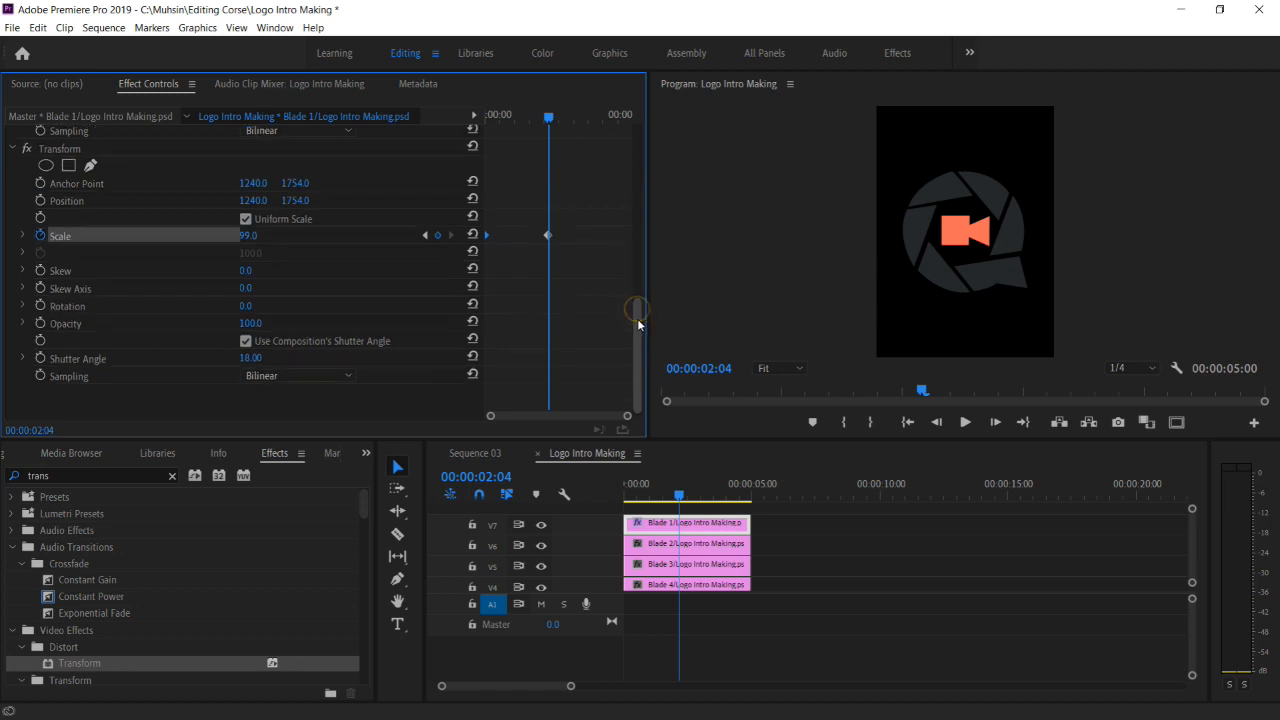
pyautogui.press('Home')
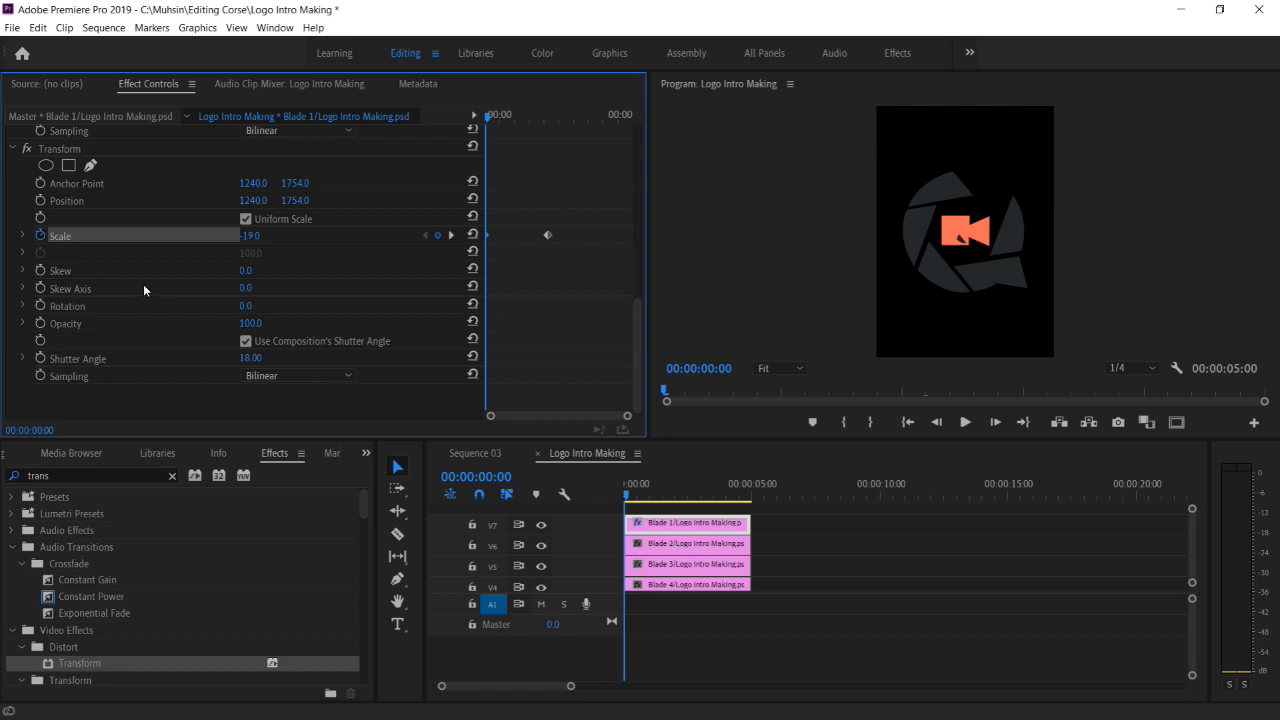
pyautogui.click(40, 305)
pyautogui.moveTo(250, 310)
pyautogui.mouseDown()
pyautogui.moveTo(159, 324)
pyautogui.moveTo(268, 302)
pyautogui.mouseUp()
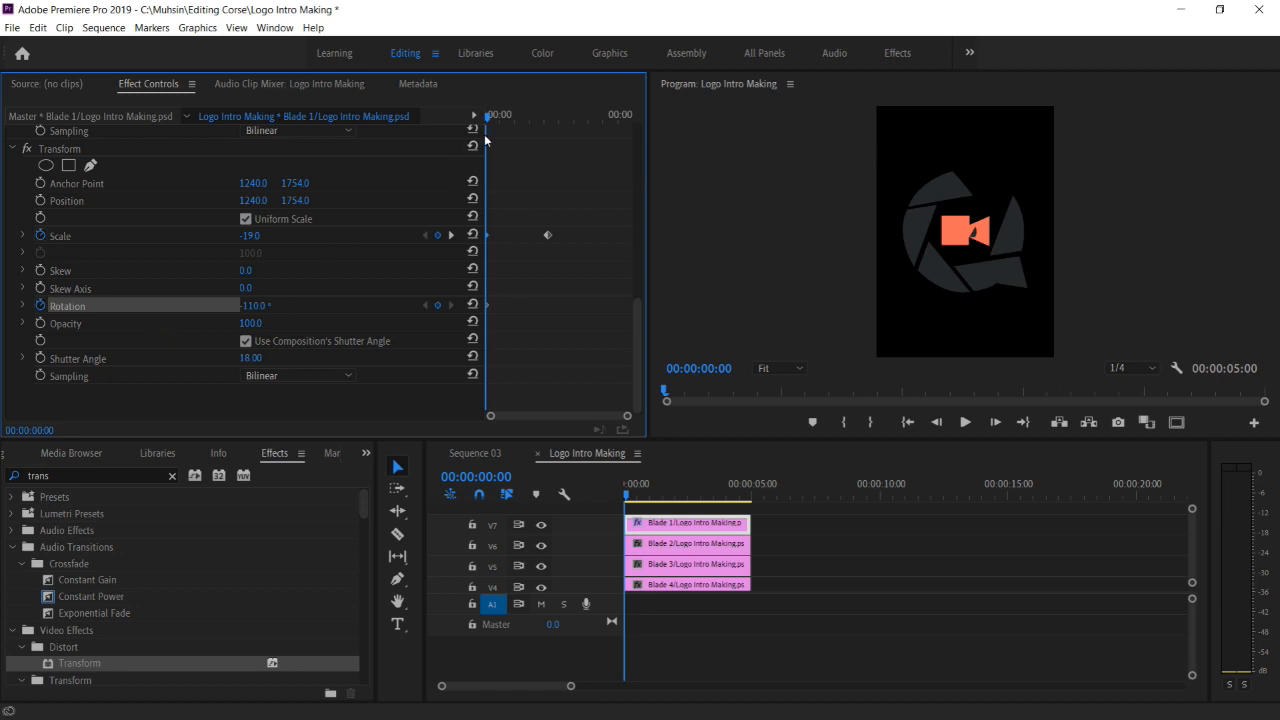
pyautogui.moveTo(489, 121); pyautogui.dragTo(553, 131)
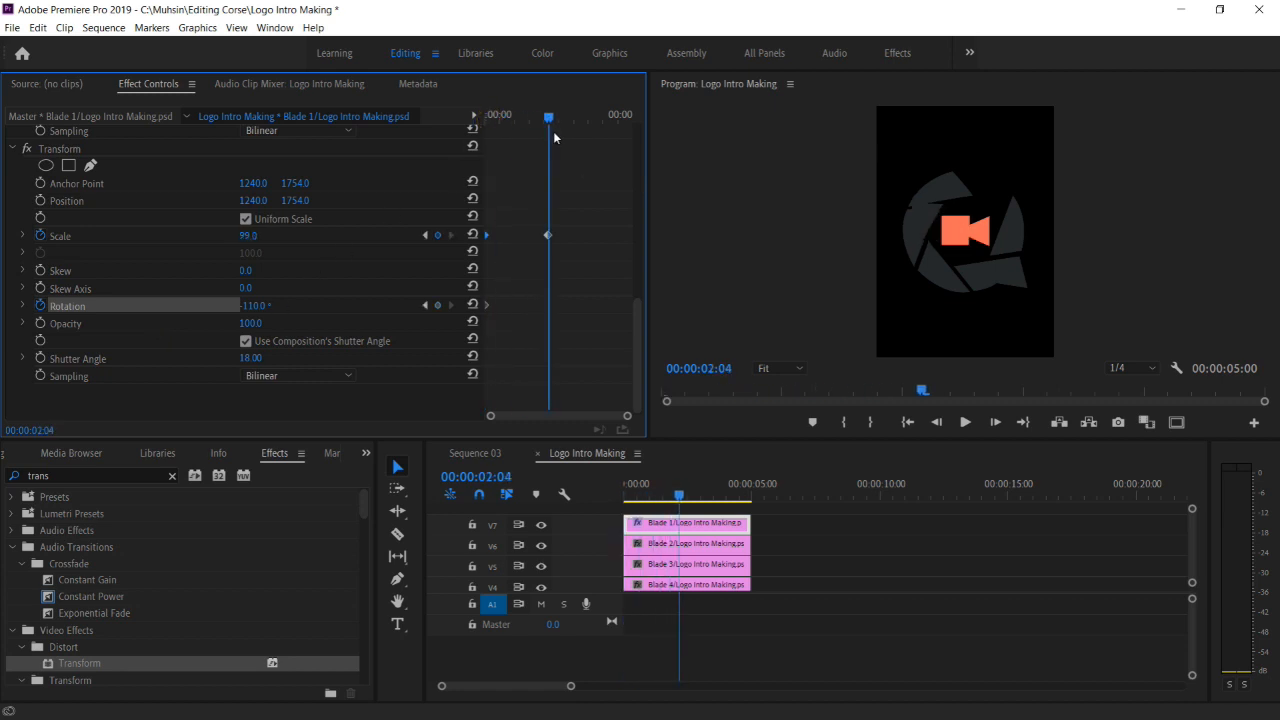
pyautogui.moveTo(253, 310); pyautogui.dragTo(362, 323)
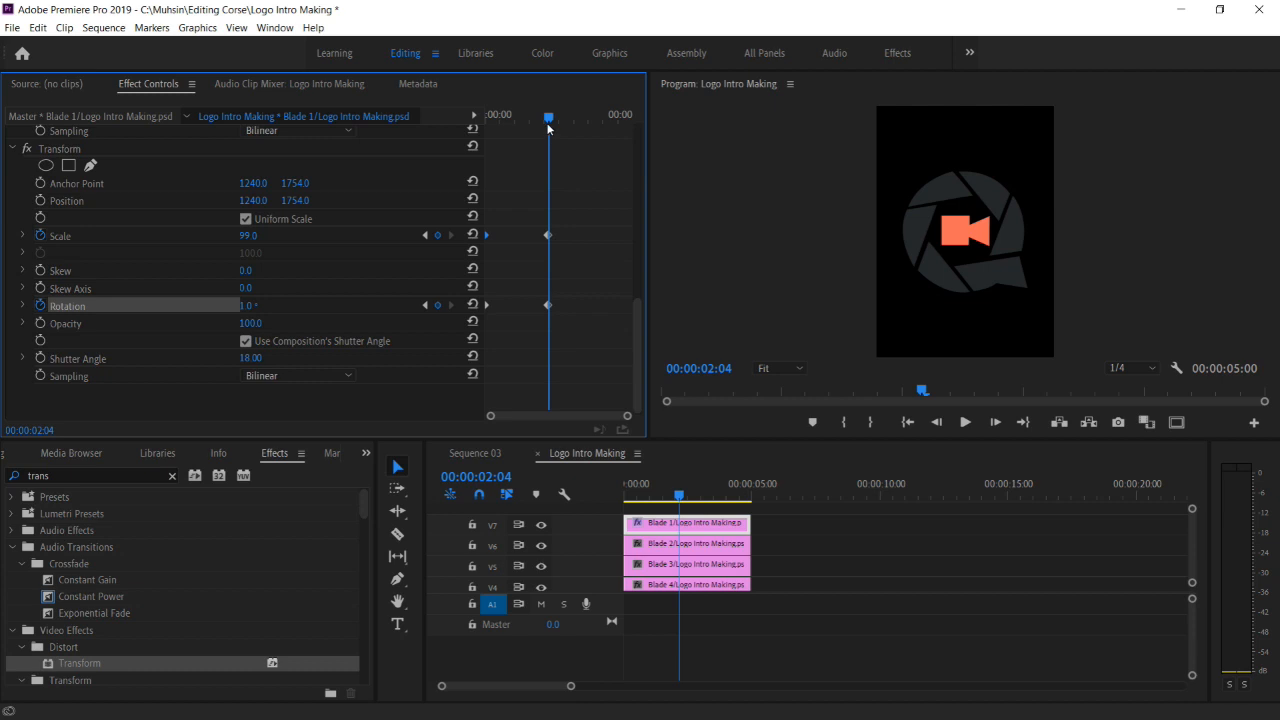
# Play back the Blade 1 scale and rotation animation from the start of the sequence
pyautogui.moveTo(548, 127); pyautogui.dragTo(468, 142)
pyautogui.press('space')
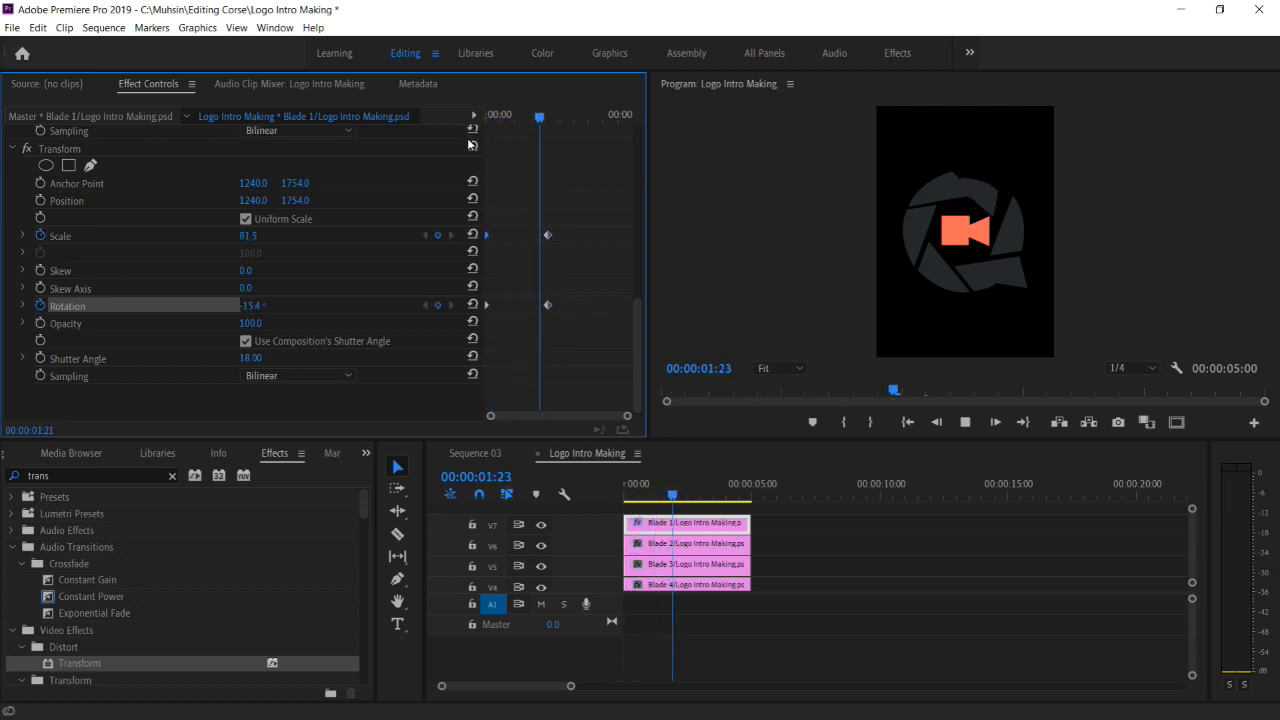
pyautogui.press('space')
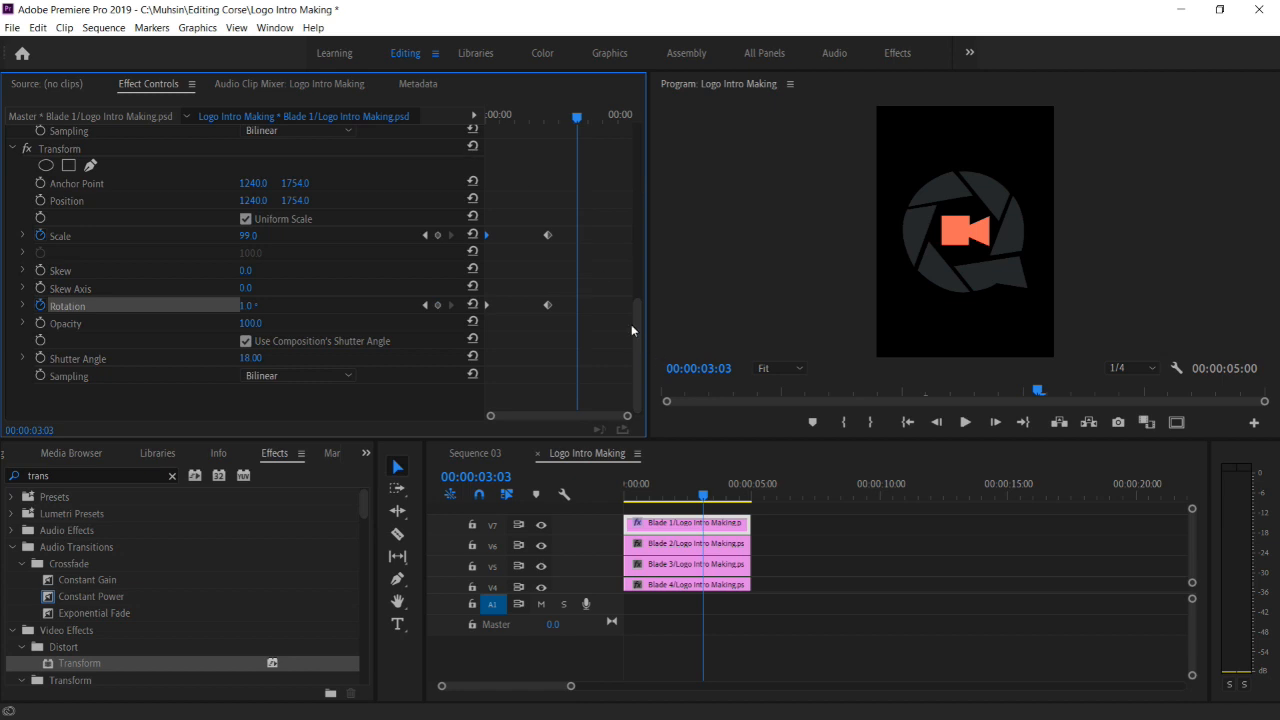
# Copy Blade 1's keyframed Transform effect onto the Blade 2 to Blade 6 clips and preview the combined animation
pyautogui.moveTo(637, 328)
pyautogui.mouseDown()
pyautogui.moveTo(649, 254)
pyautogui.moveTo(629, 338)
pyautogui.mouseUp()
pyautogui.moveTo(636, 350); pyautogui.dragTo(639, 329)
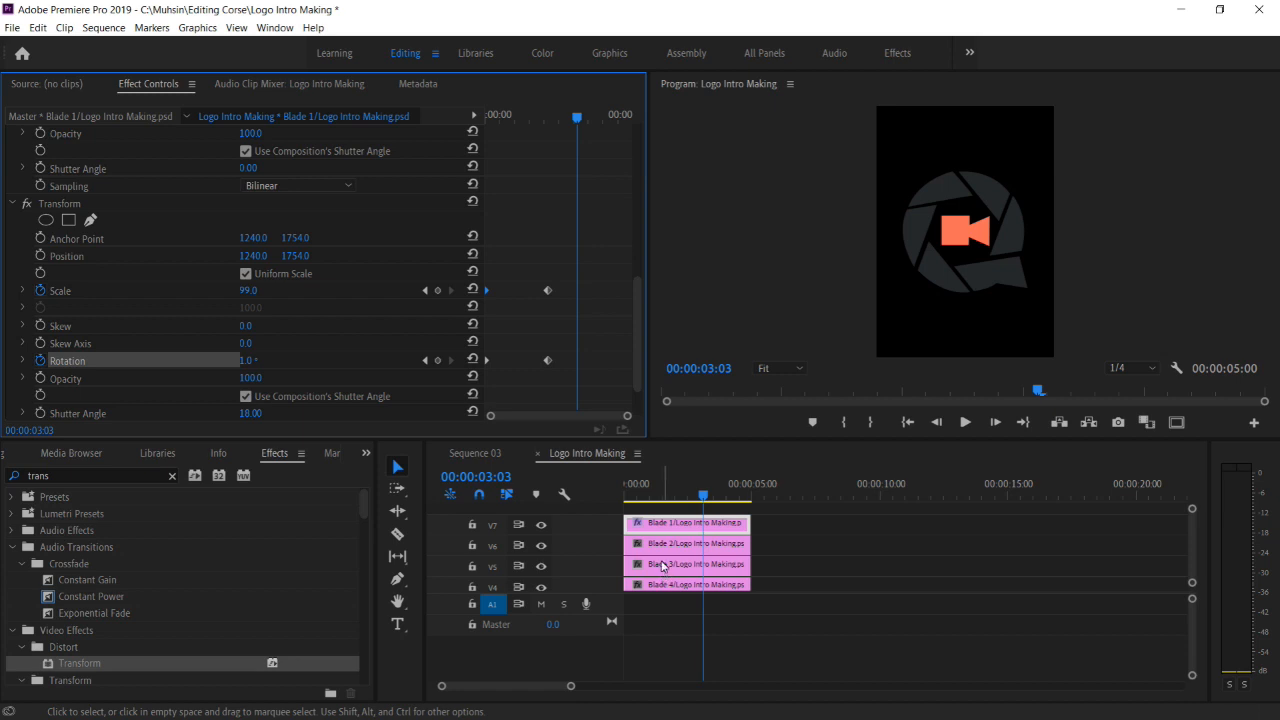
pyautogui.click(56, 203)
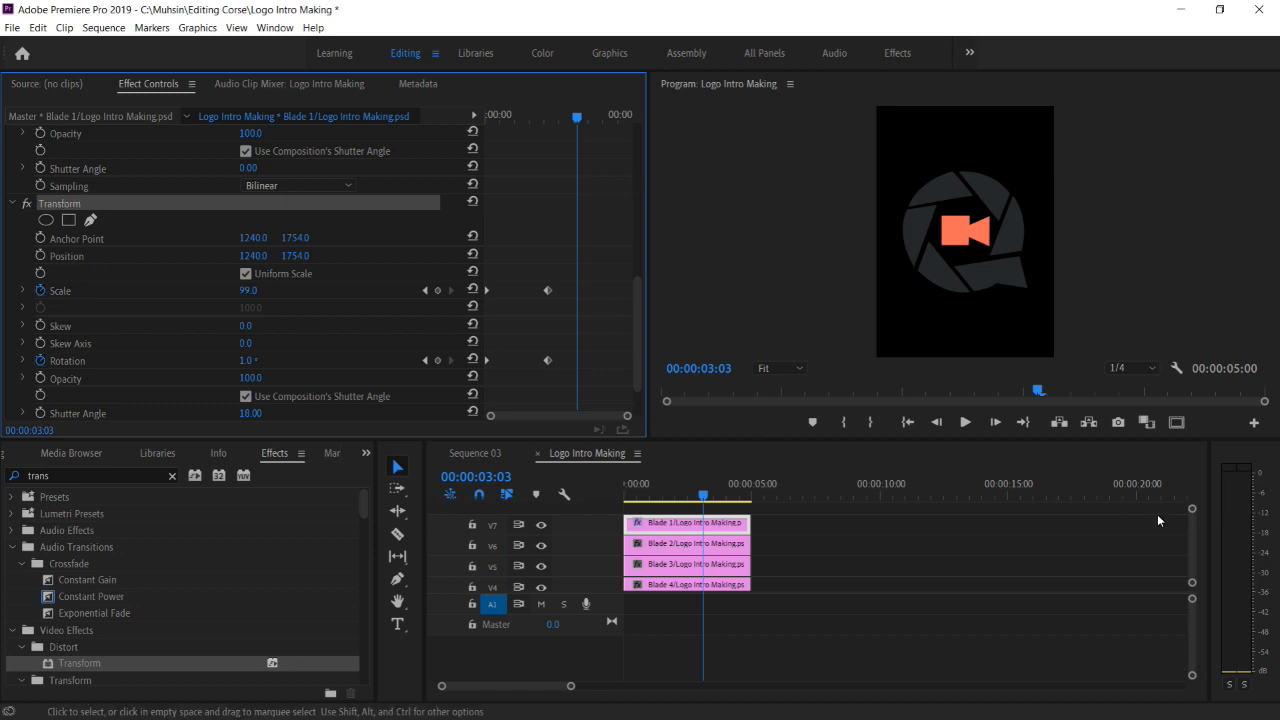
pyautogui.moveTo(1190, 541); pyautogui.dragTo(1192, 539)
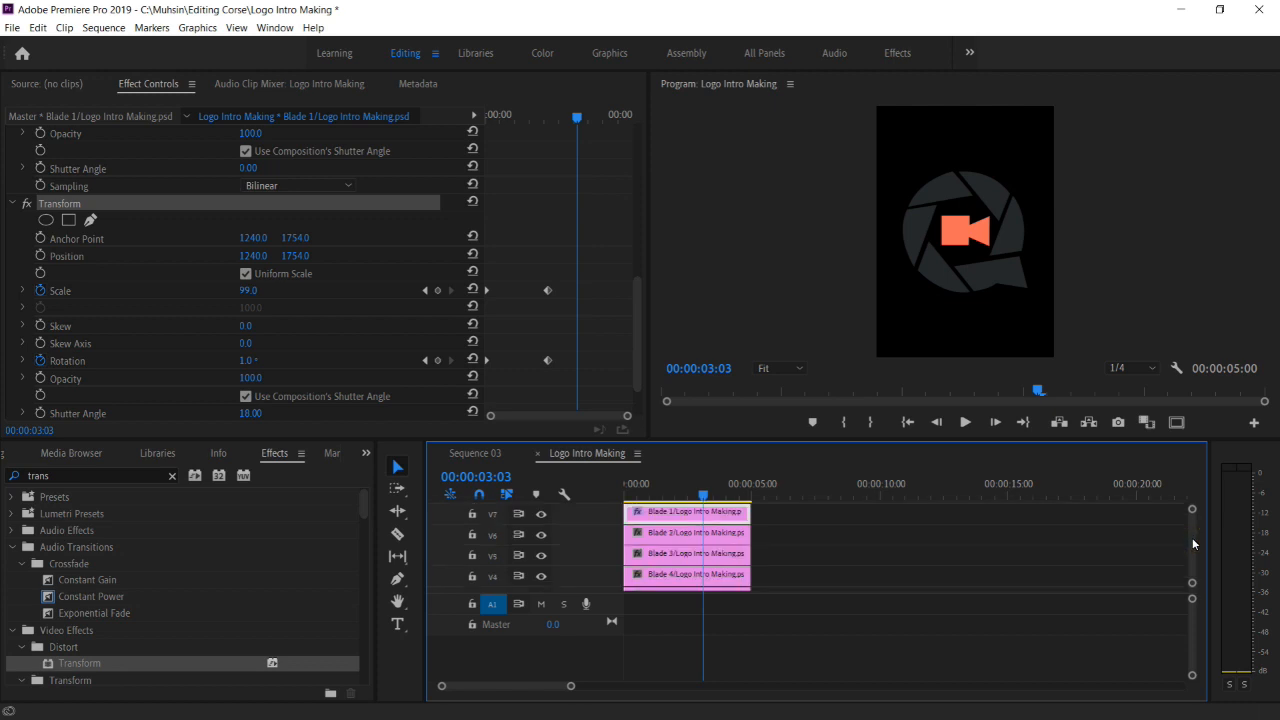
pyautogui.click(759, 535)
pyautogui.moveTo(769, 536)
pyautogui.mouseDown()
pyautogui.moveTo(732, 557)
pyautogui.moveTo(708, 601)
pyautogui.moveTo(690, 574)
pyautogui.moveTo(666, 571)
pyautogui.mouseUp()
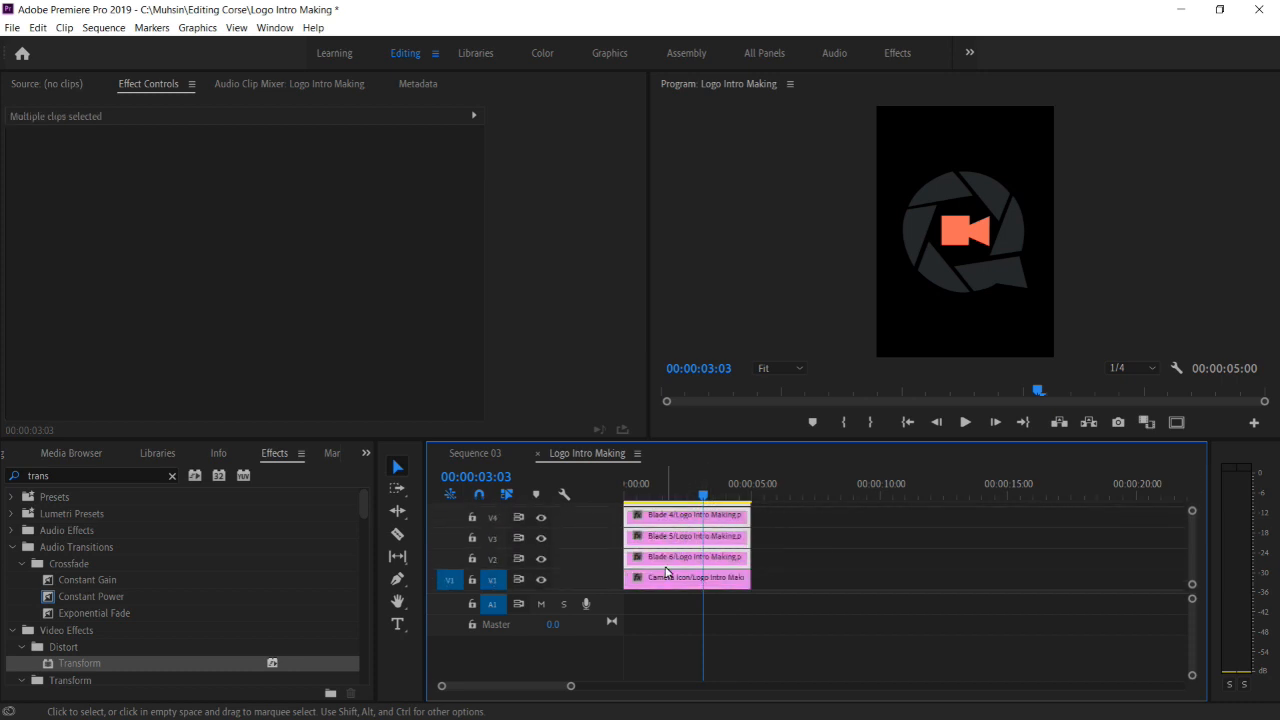
pyautogui.hotkey('ctrl', 'v')
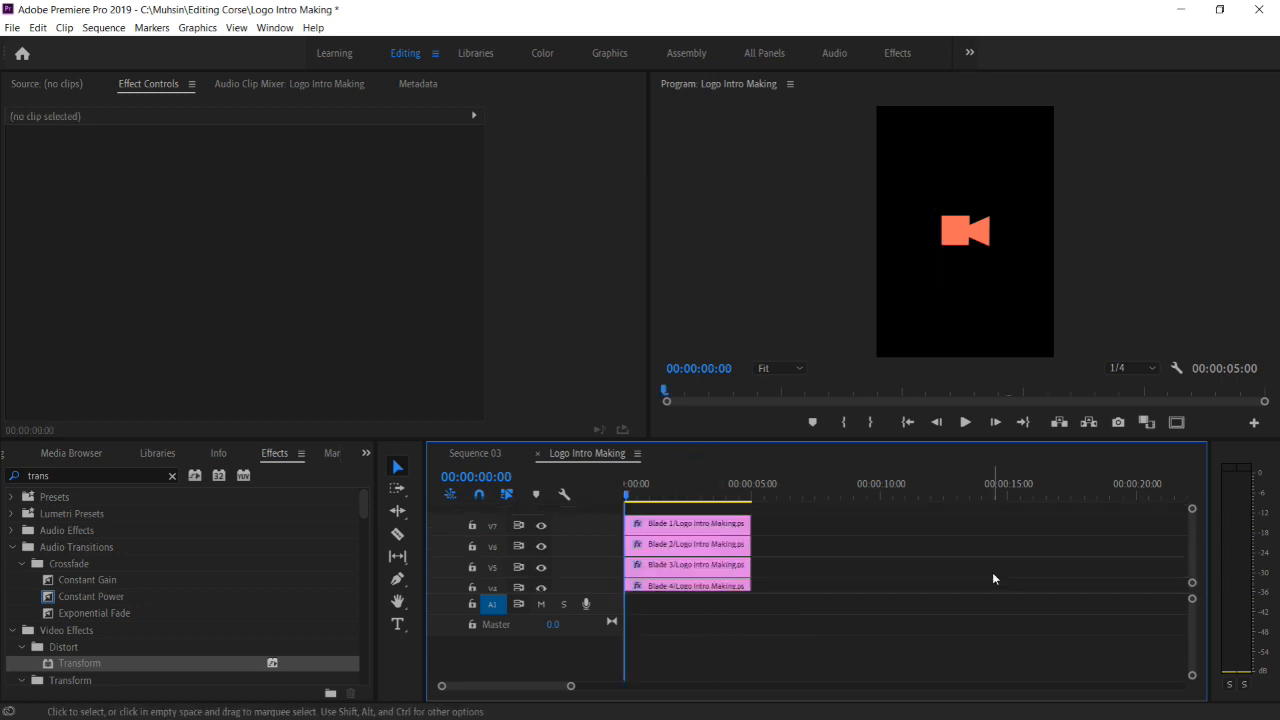
pyautogui.press('space')
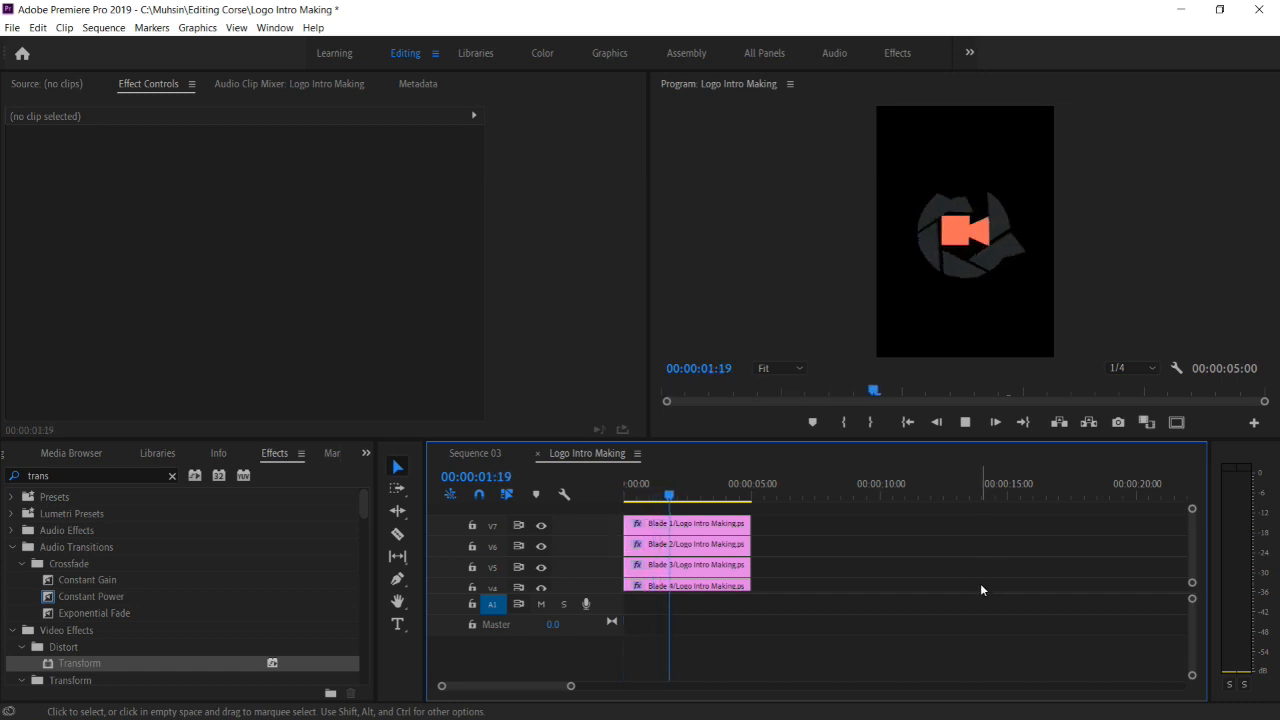
pyautogui.press('space')
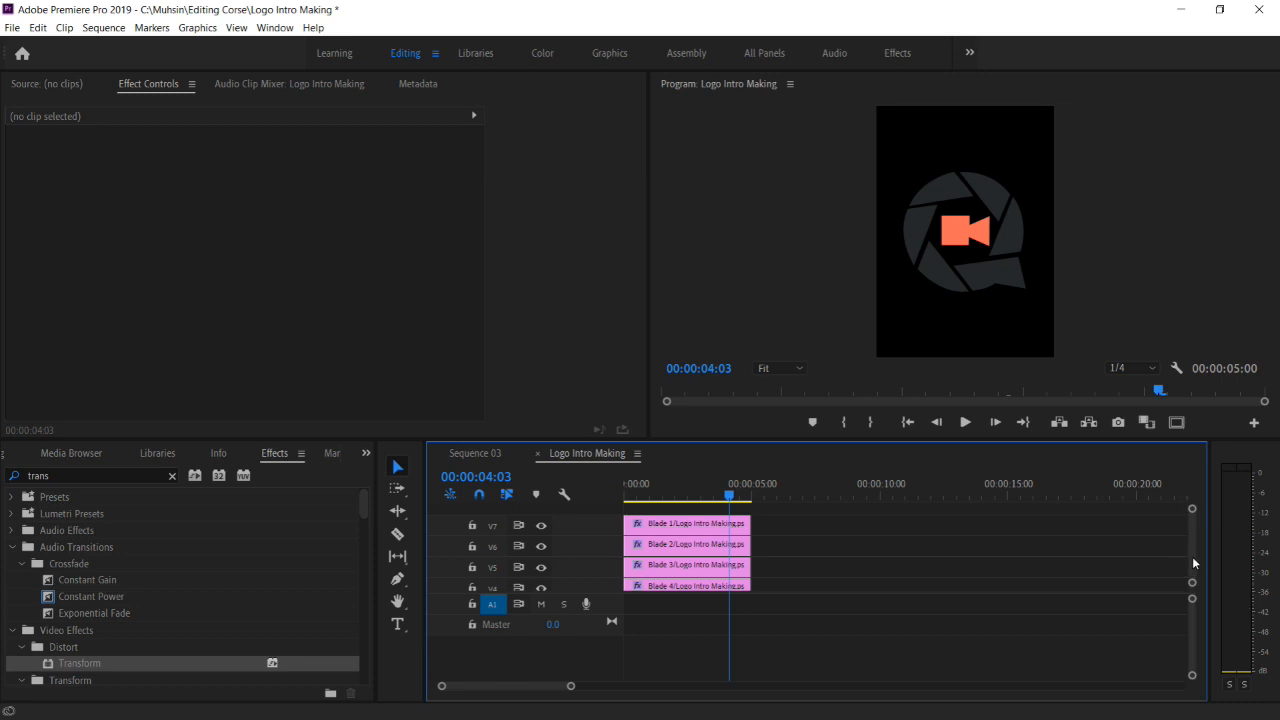
# Trim the start of the Camera Icon clip on V1 to 00:00:01:17
pyautogui.moveTo(1193, 558); pyautogui.dragTo(1192, 580)
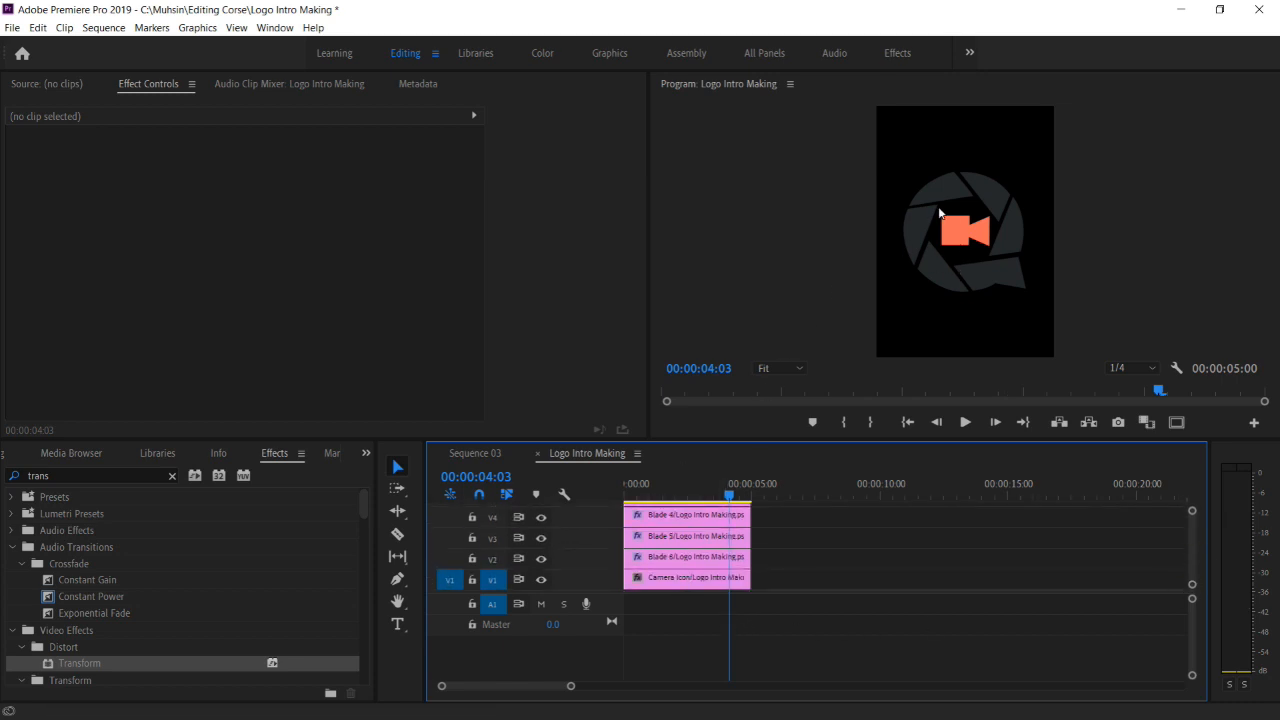
pyautogui.click(658, 582)
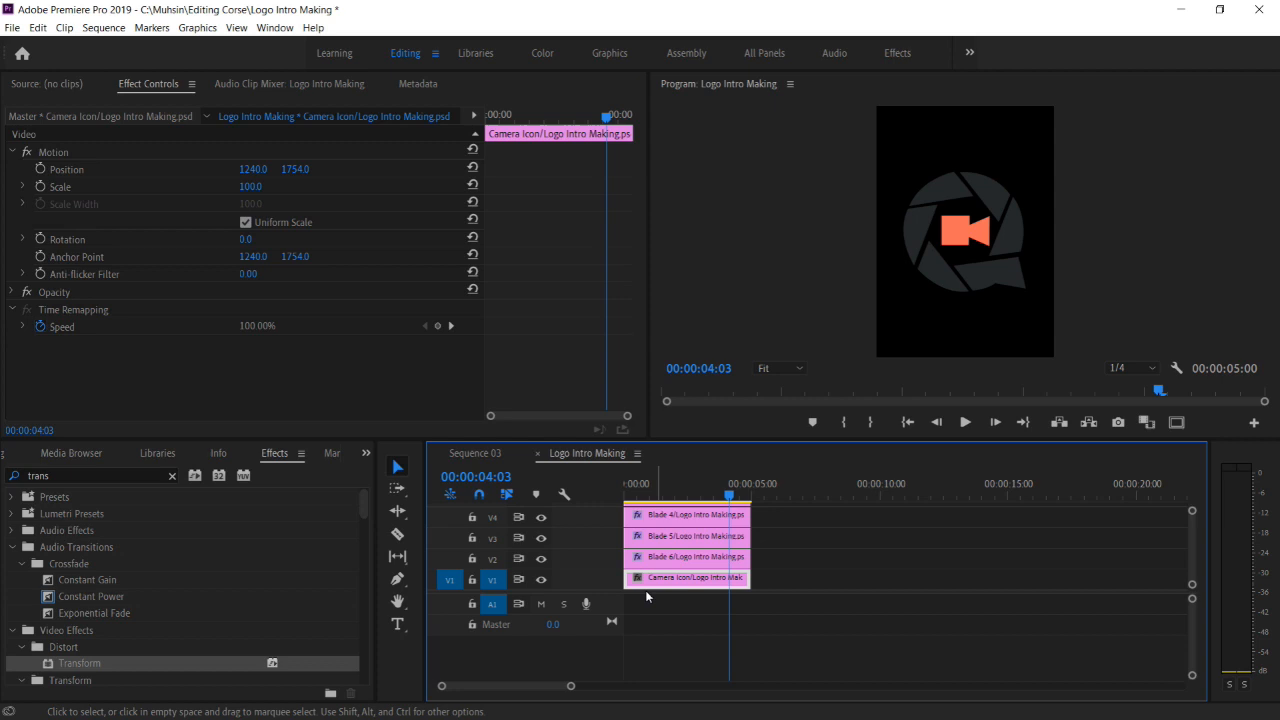
pyautogui.moveTo(625, 586); pyautogui.dragTo(667, 600)
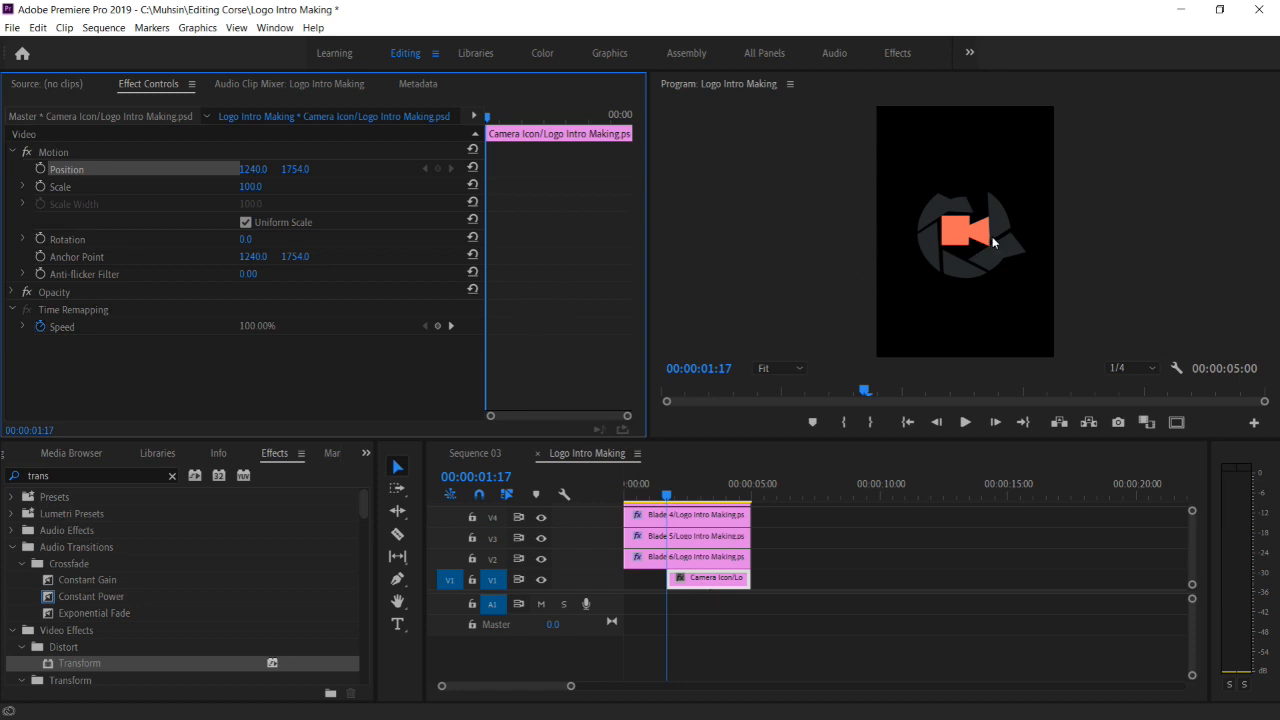
# Keyframe the Camera Icon's horizontal Motion position from 935 at 00:00:01:17 to 1192 at 00:00:02:23
pyautogui.click(40, 170)
pyautogui.click(254, 170)
pyautogui.moveTo(166, 182); pyautogui.dragTo(251, 176)
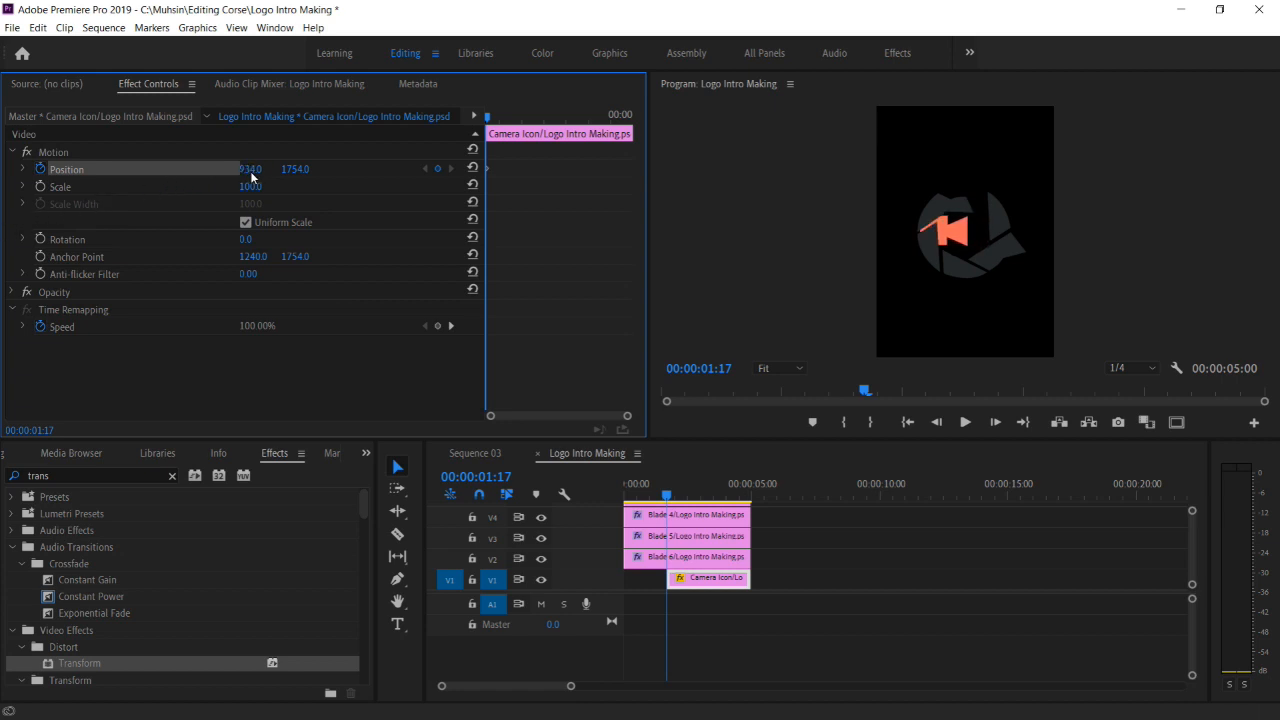
pyautogui.click(540, 117)
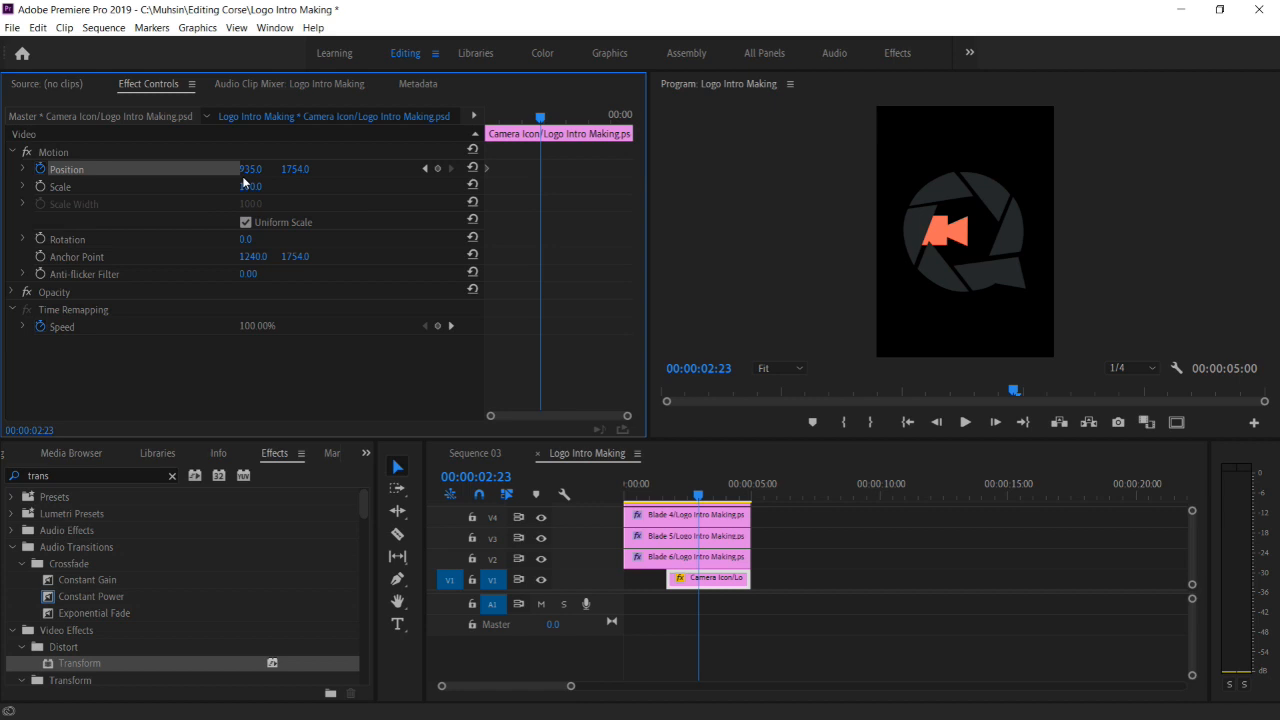
pyautogui.moveTo(244, 171); pyautogui.dragTo(485, 191)
# Play back the Logo Intro Making sequence from the start to check the camera icon's movement
pyautogui.moveTo(699, 496); pyautogui.dragTo(597, 503)
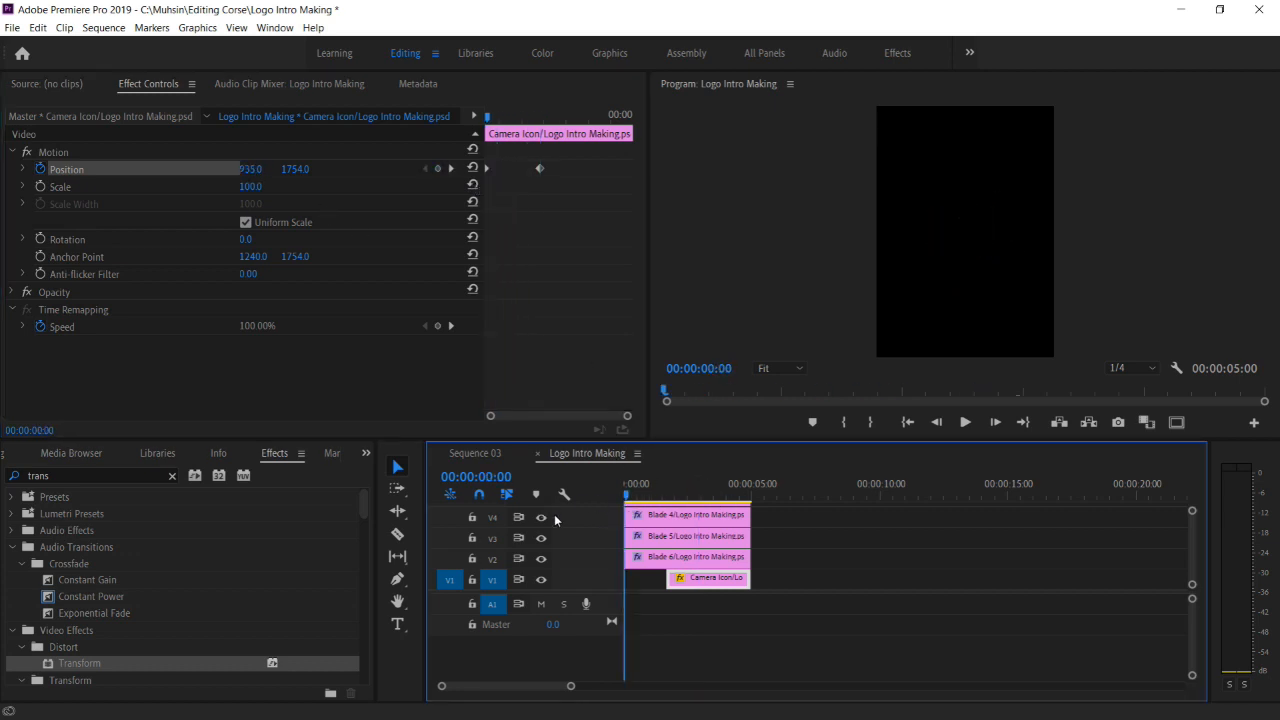
pyautogui.press('space')
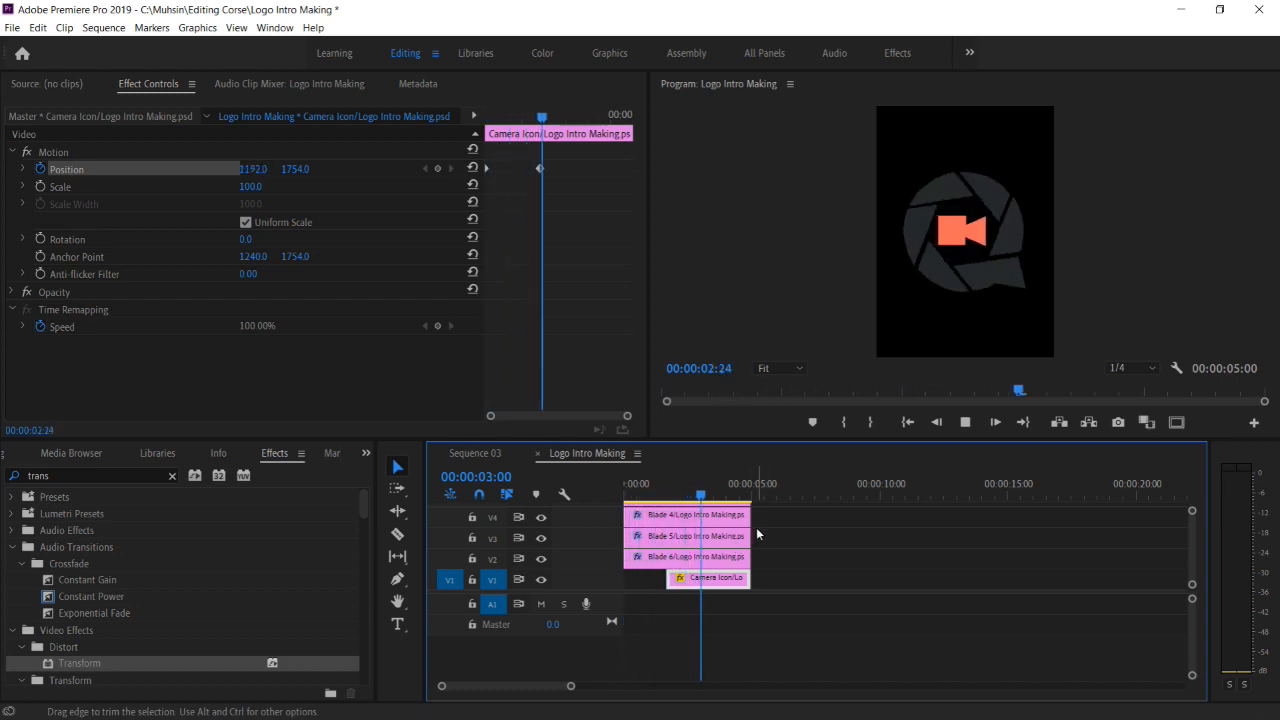
pyautogui.press('space')
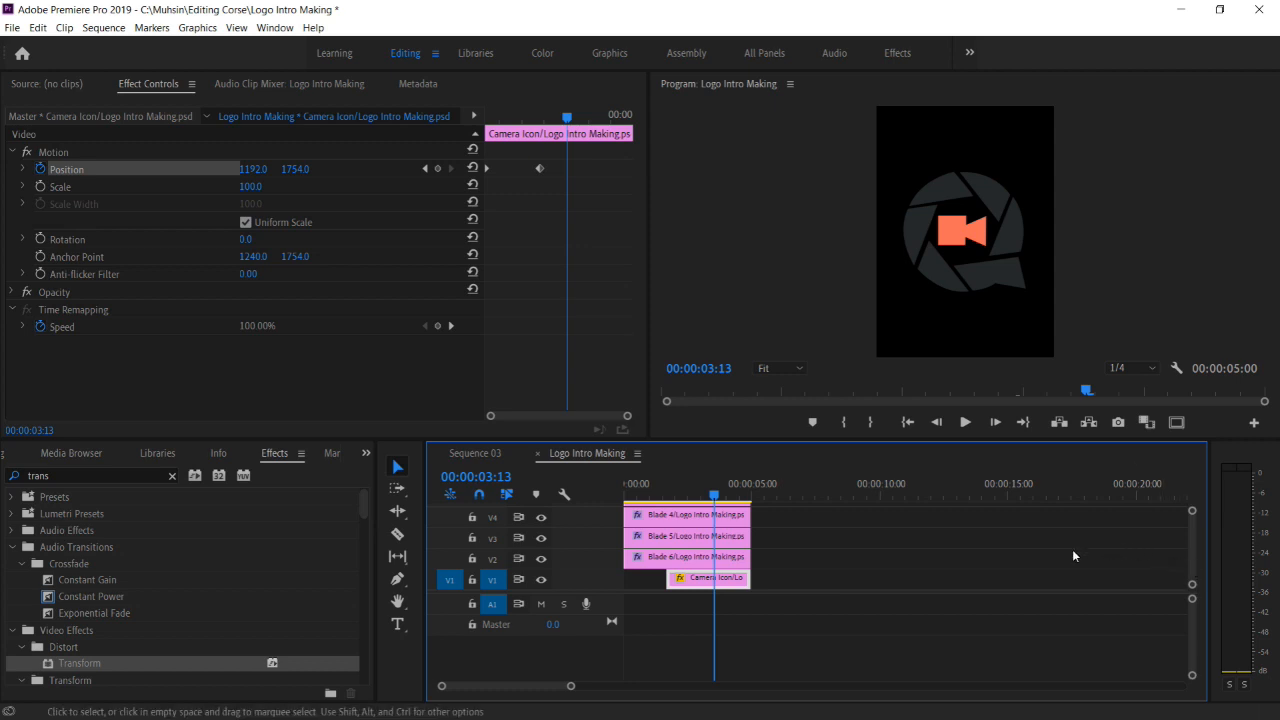
# Switch to Sequence 03 and play the composed logo intro twice from the start
pyautogui.click(465, 453)
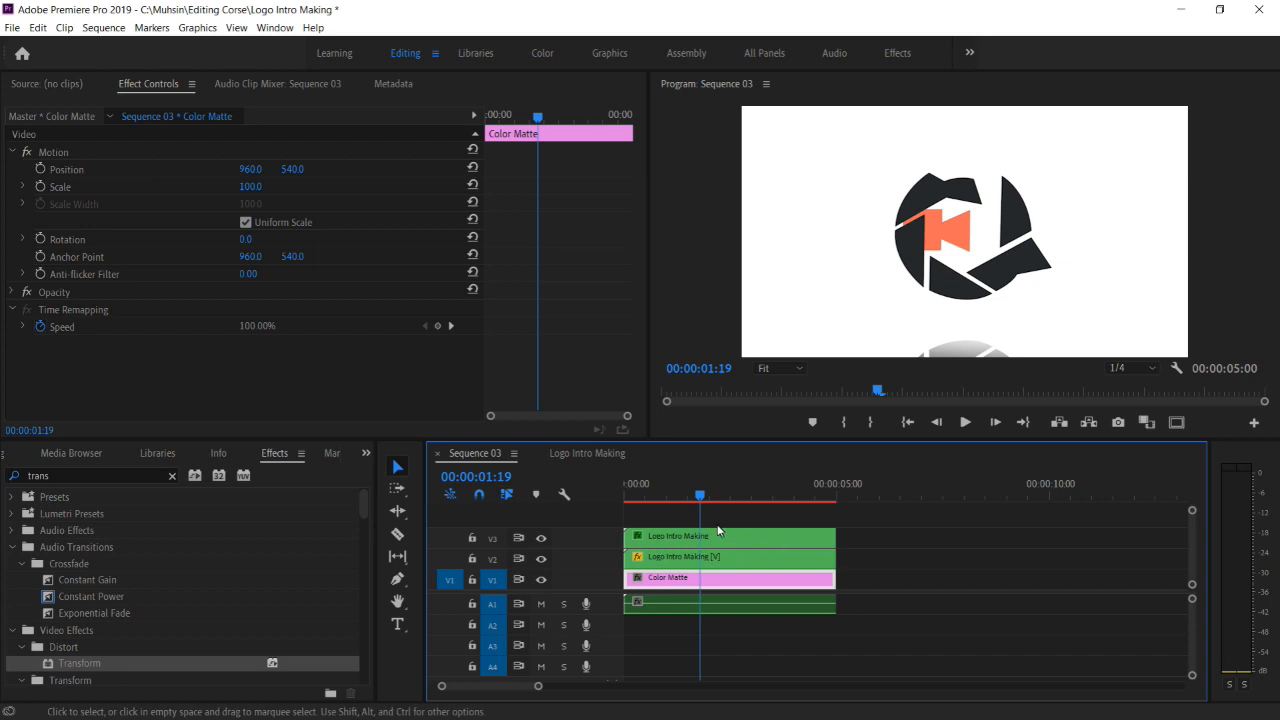
pyautogui.moveTo(700, 492); pyautogui.dragTo(626, 492)
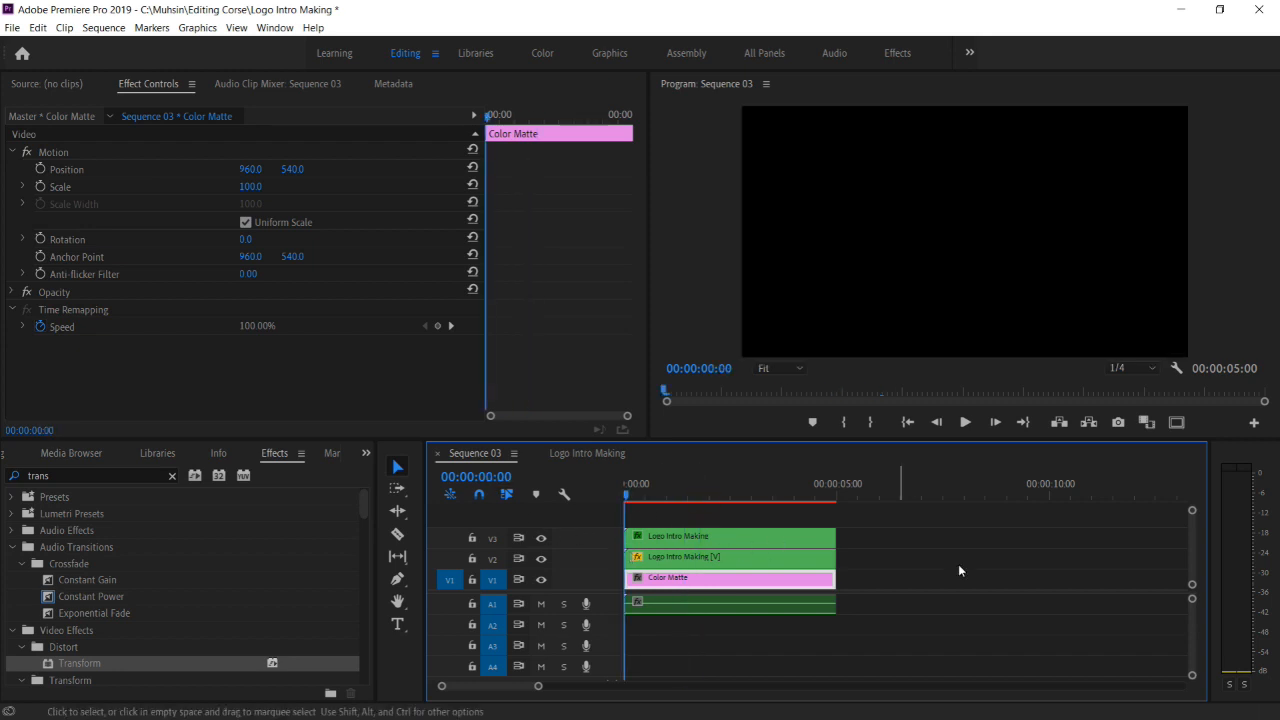
pyautogui.press('space')
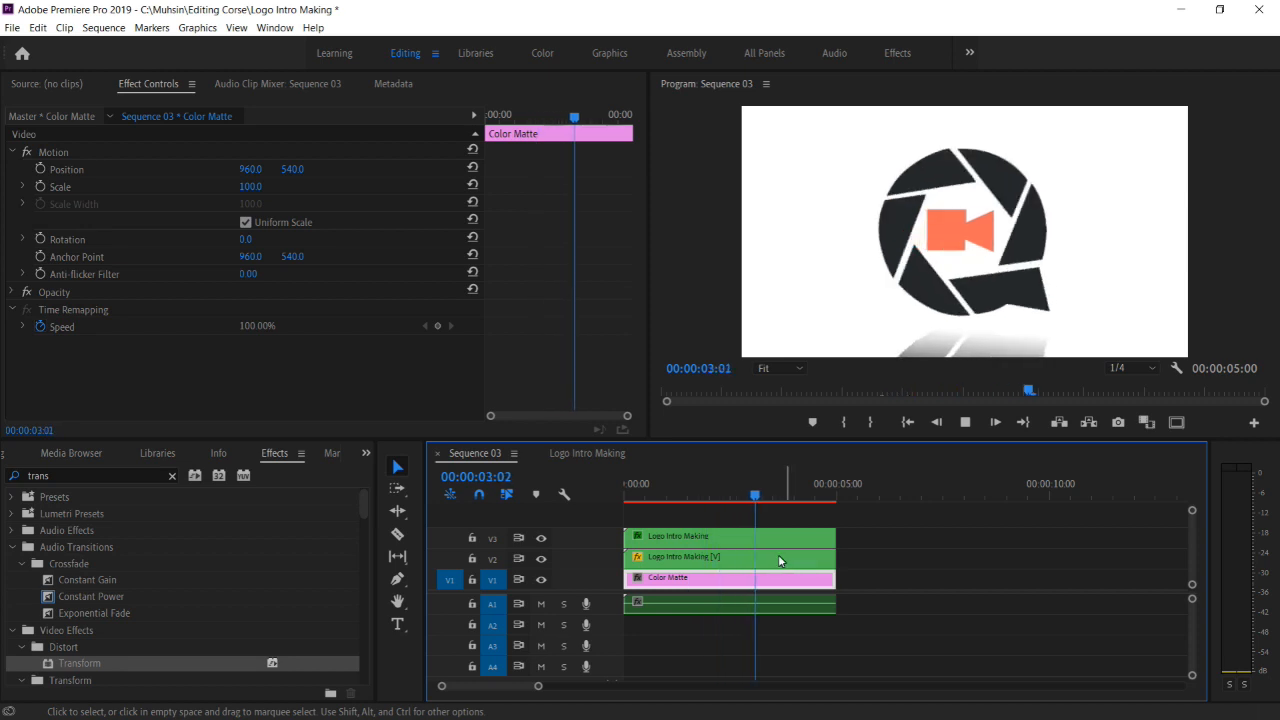
pyautogui.press('space')
pyautogui.press('Home')
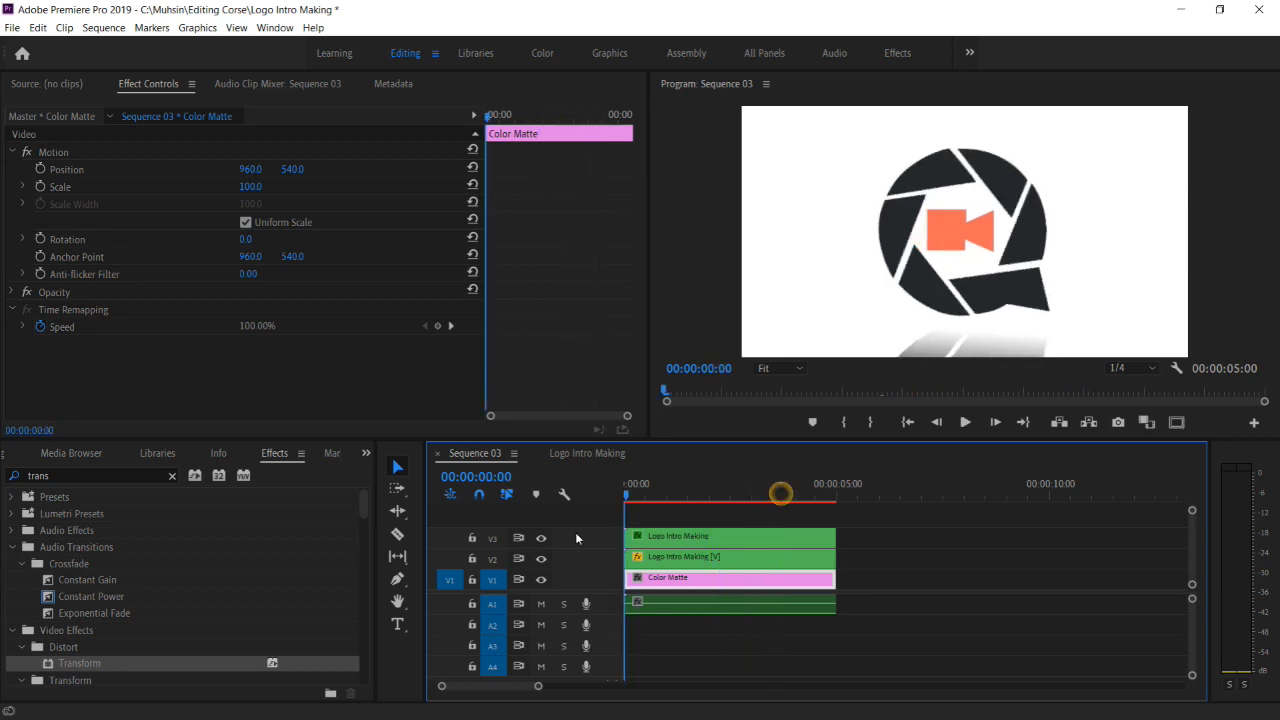
pyautogui.press('space')
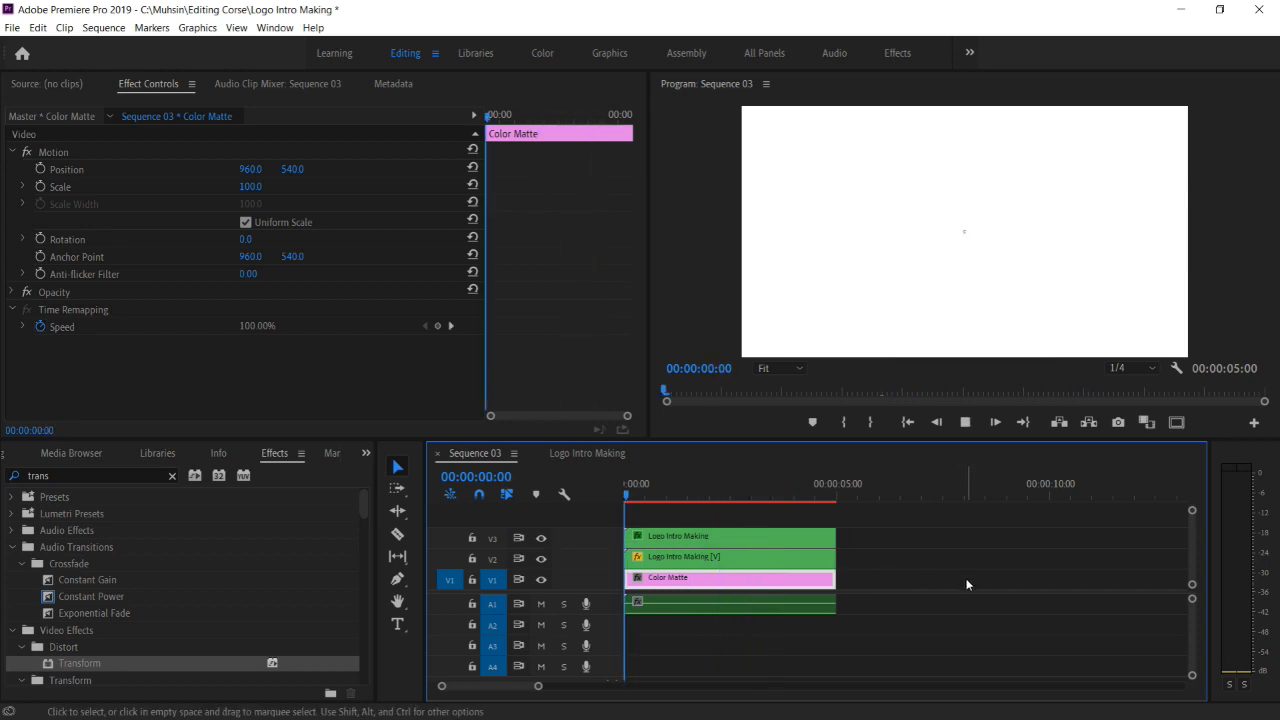
pyautogui.press('space')
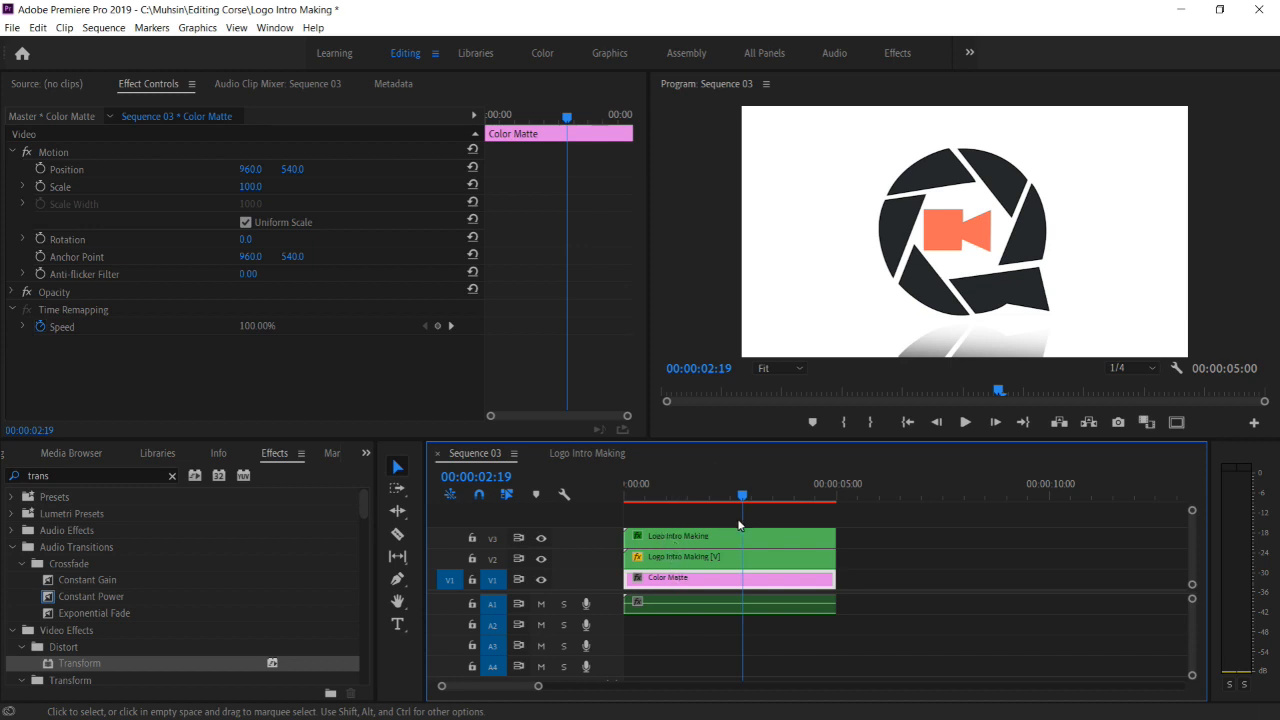
# Select the Logo Intro Making reflection clip on V3 and replay Sequence 03 from the start
pyautogui.click(675, 537)
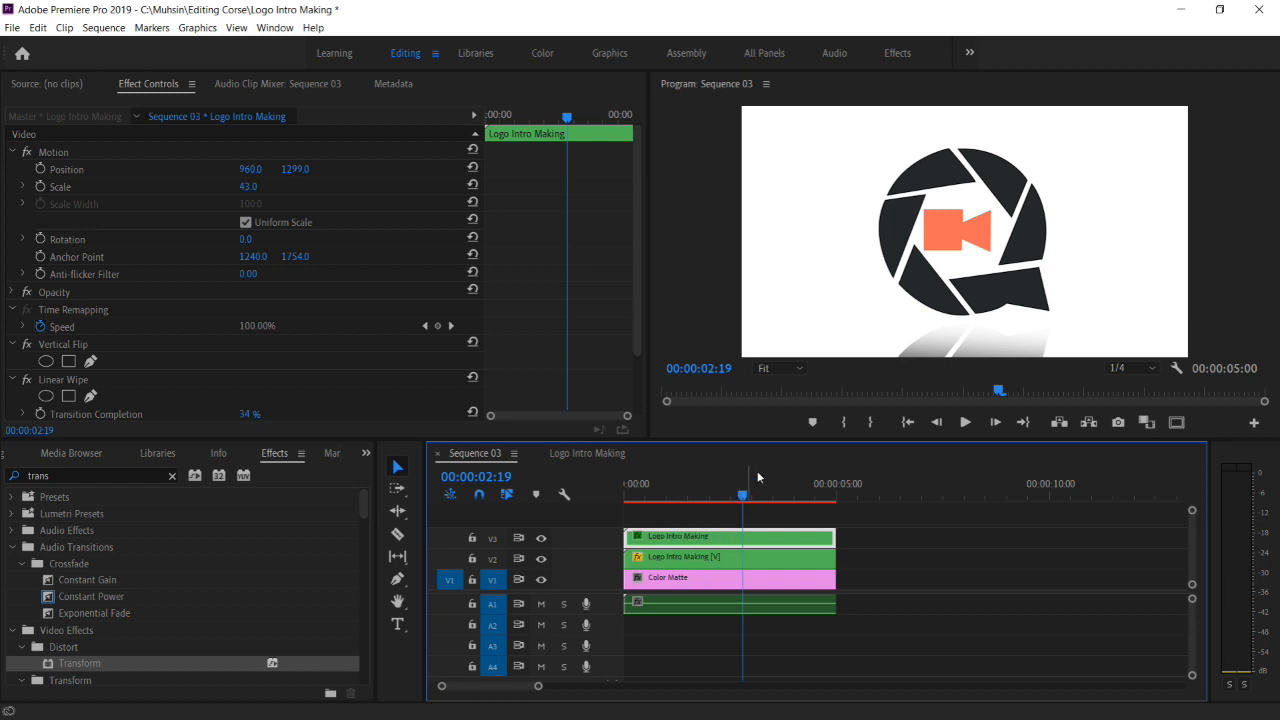
pyautogui.moveTo(742, 494); pyautogui.dragTo(605, 516)
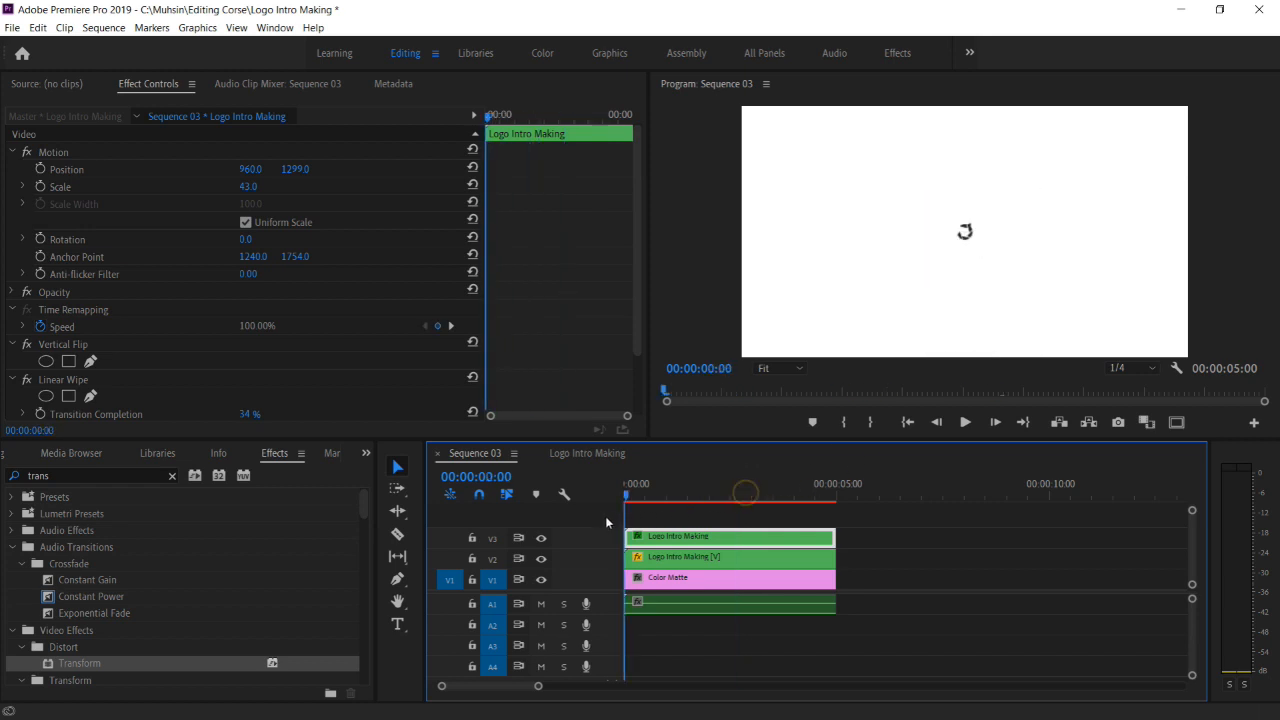
pyautogui.press('space')
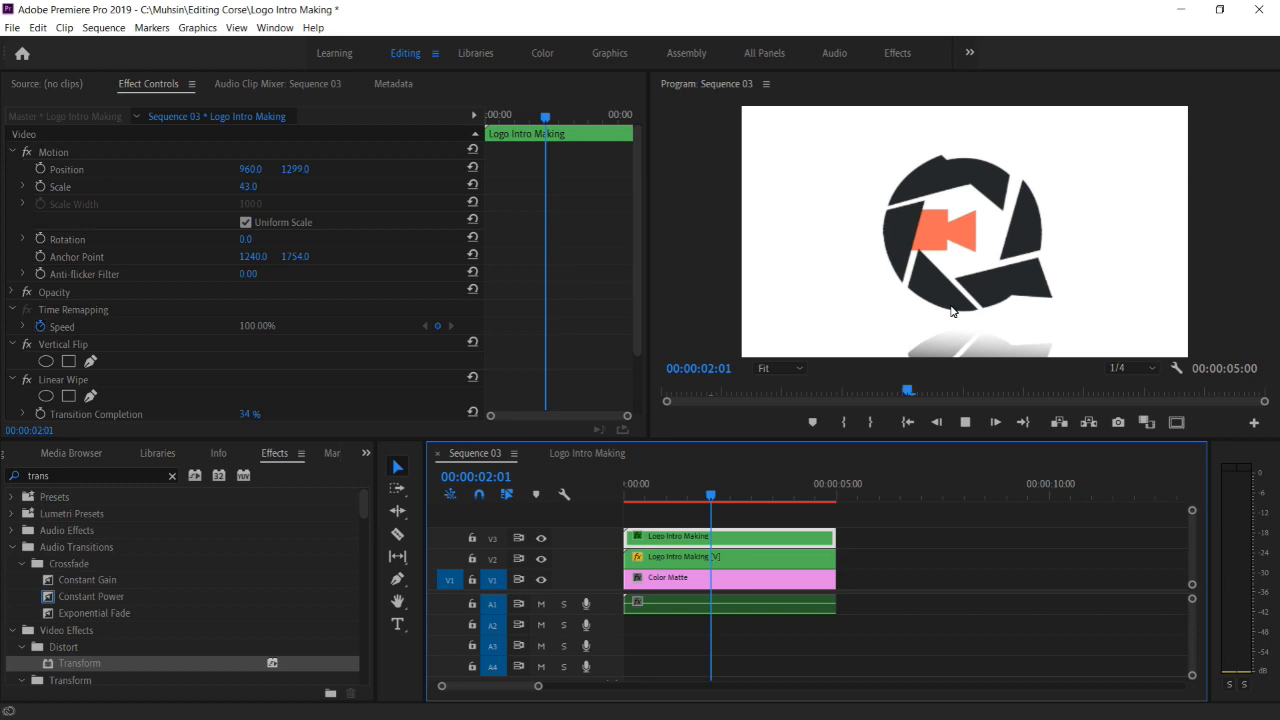
pyautogui.press('space')
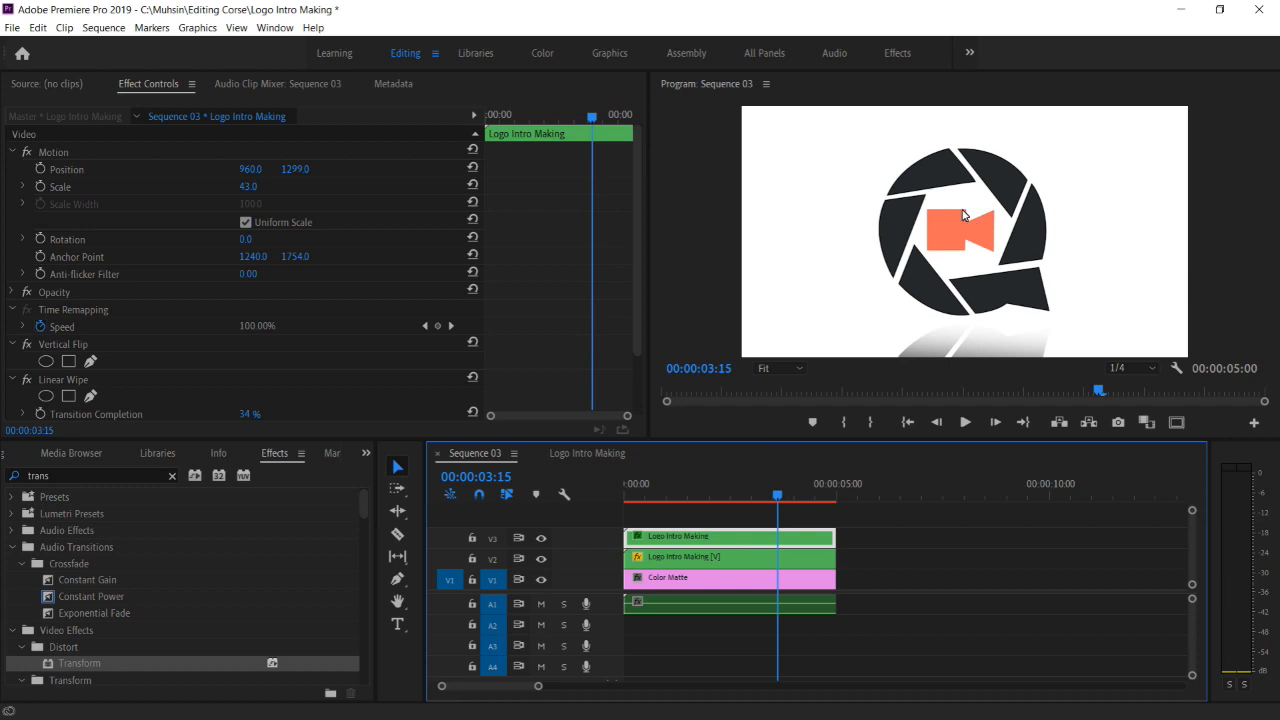
# Show the Lumetri Color controls for the Logo Intro Making clip on V3
pyautogui.click(543, 55)
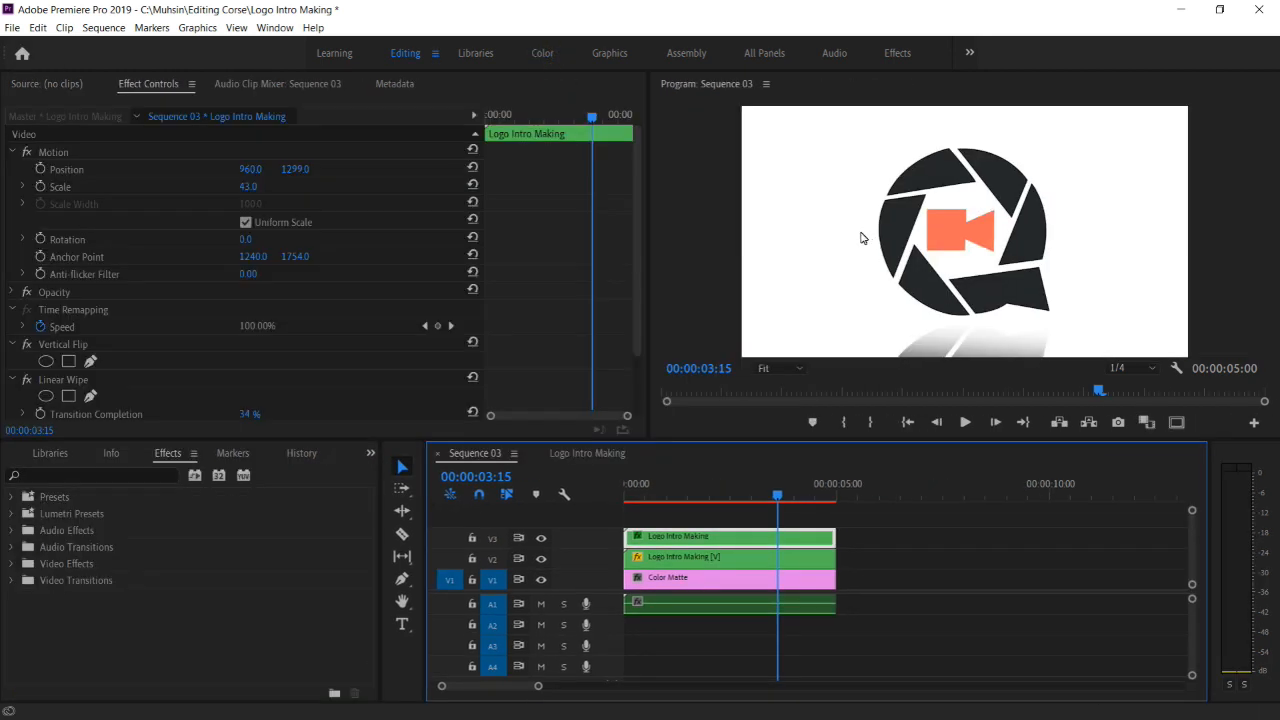
pyautogui.click(275, 27)
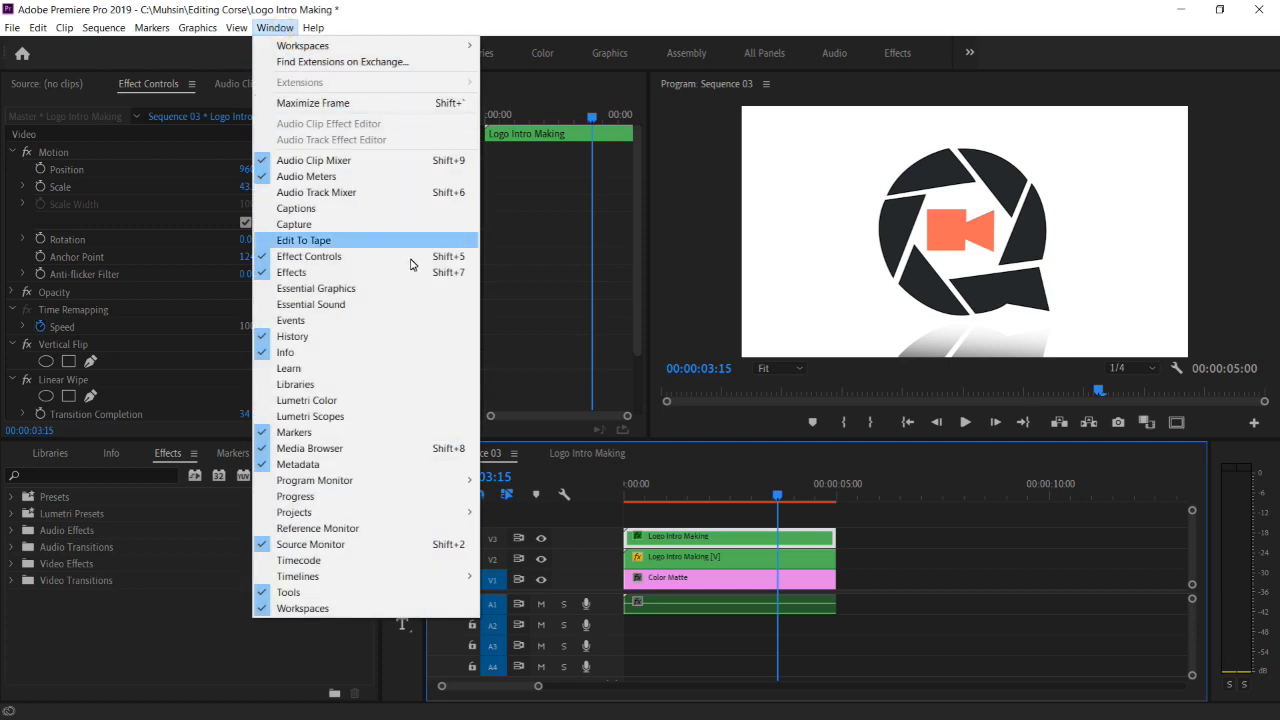
pyautogui.click(421, 405)
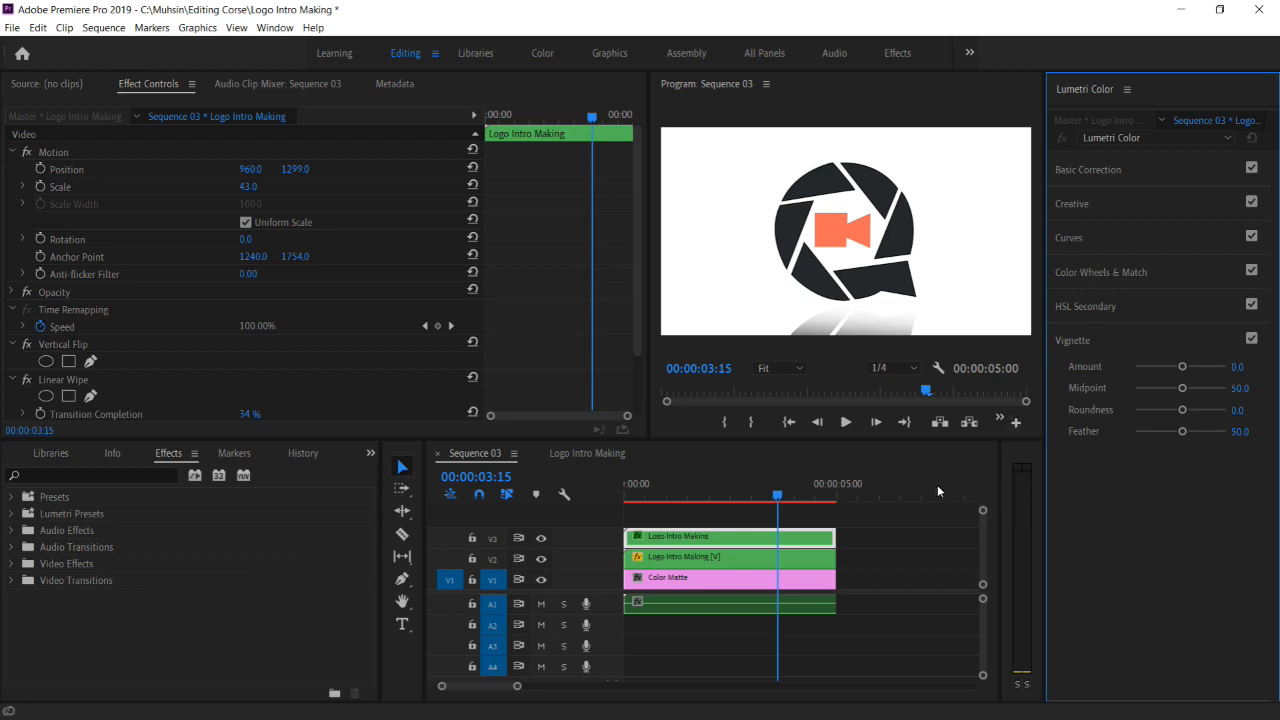
# Try a vignette Amount of -3.0 on the Color Matte clip on V1 and undo it
pyautogui.click(692, 581)
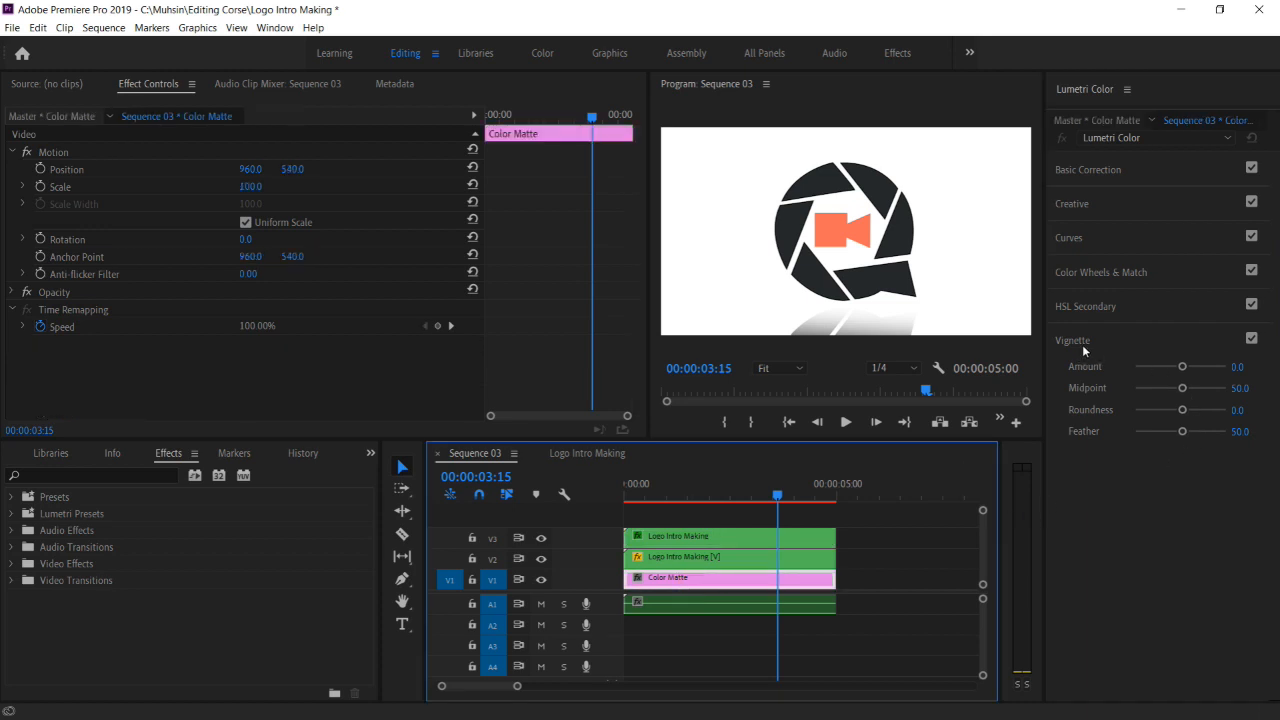
pyautogui.moveTo(1180, 366); pyautogui.dragTo(1106, 378)
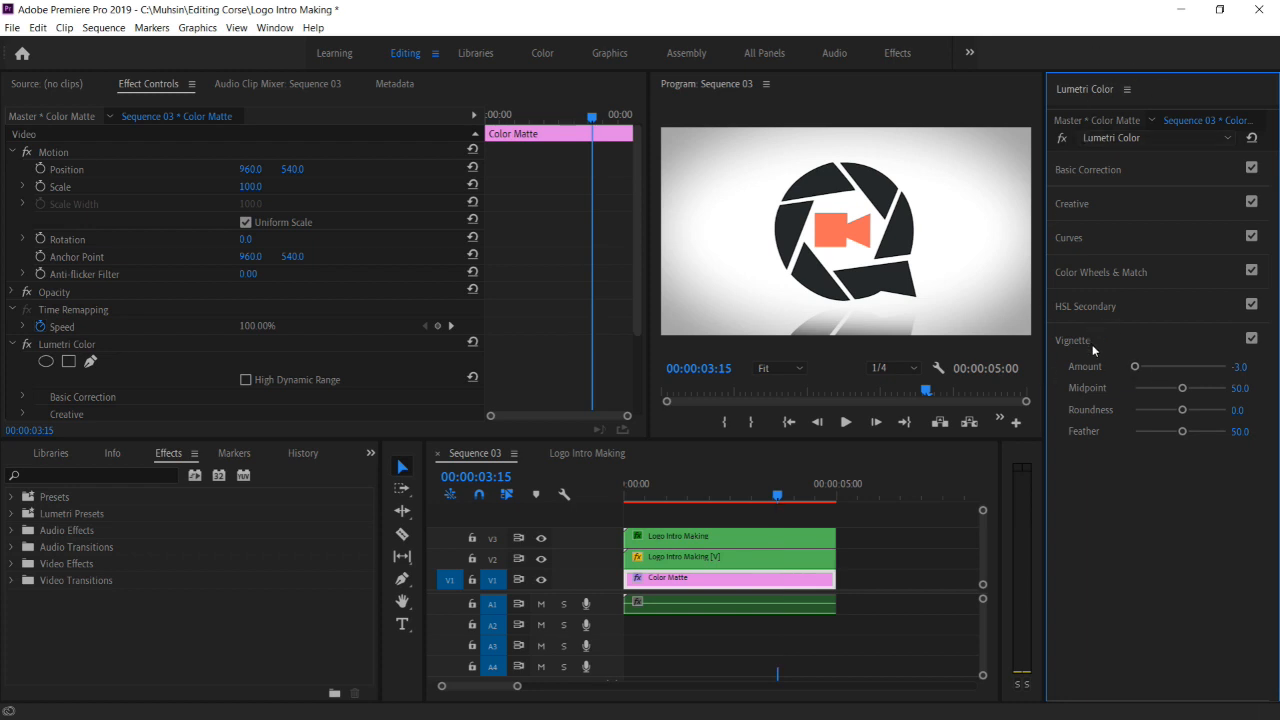
pyautogui.hotkey('ctrl', 'z')
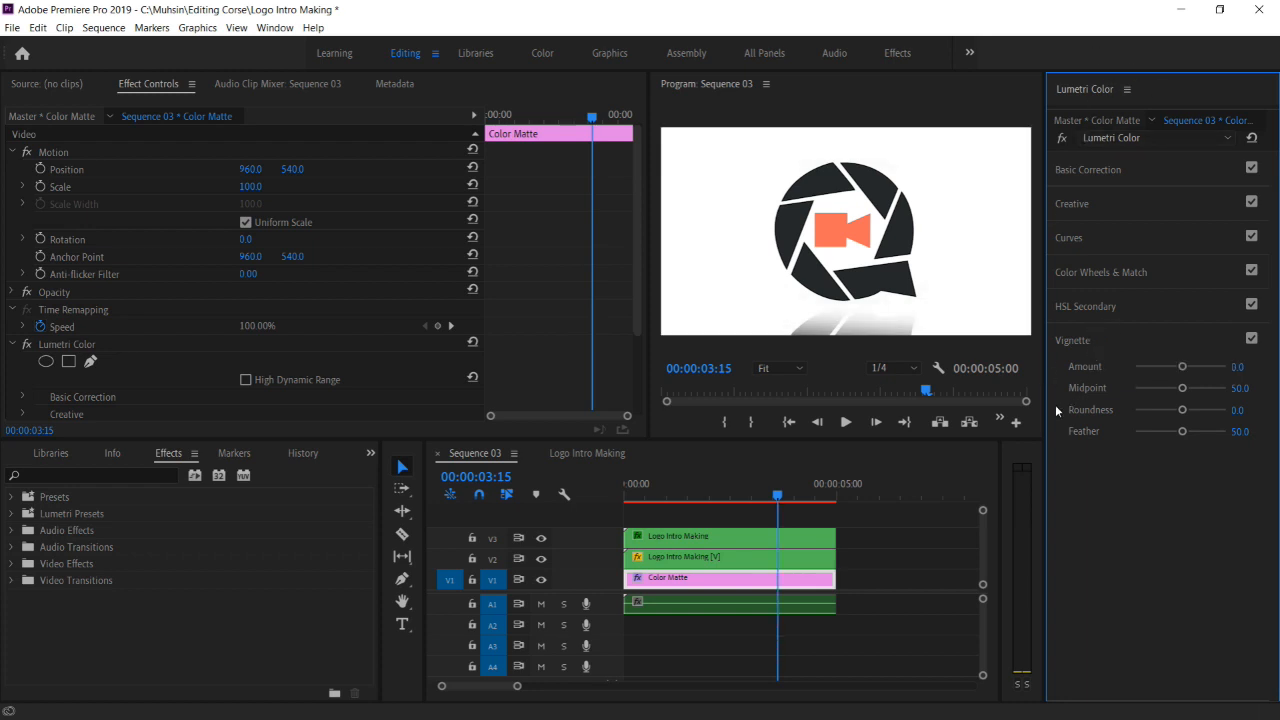
# Close the Lumetri Color panel and apply the Circle video effect to the Color Matte clip on V1
pyautogui.click(1126, 89)
pyautogui.click(1076, 93)
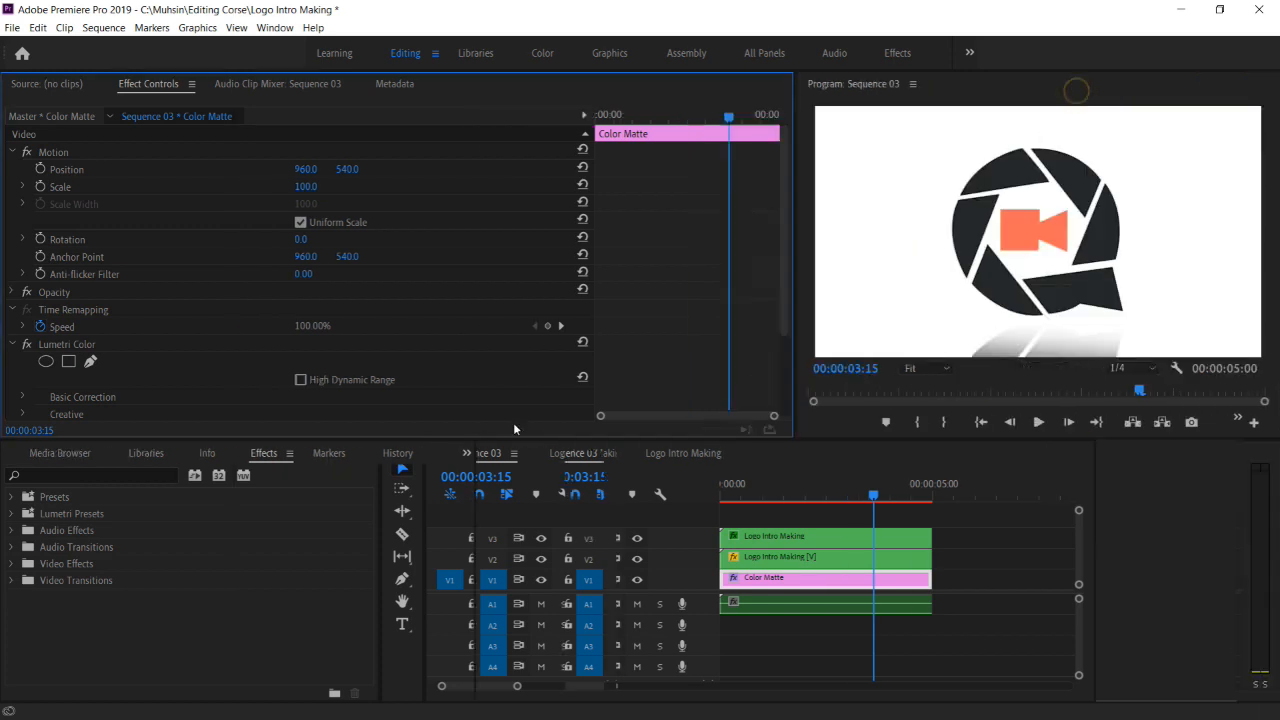
pyautogui.click(115, 476)
pyautogui.write('cir')
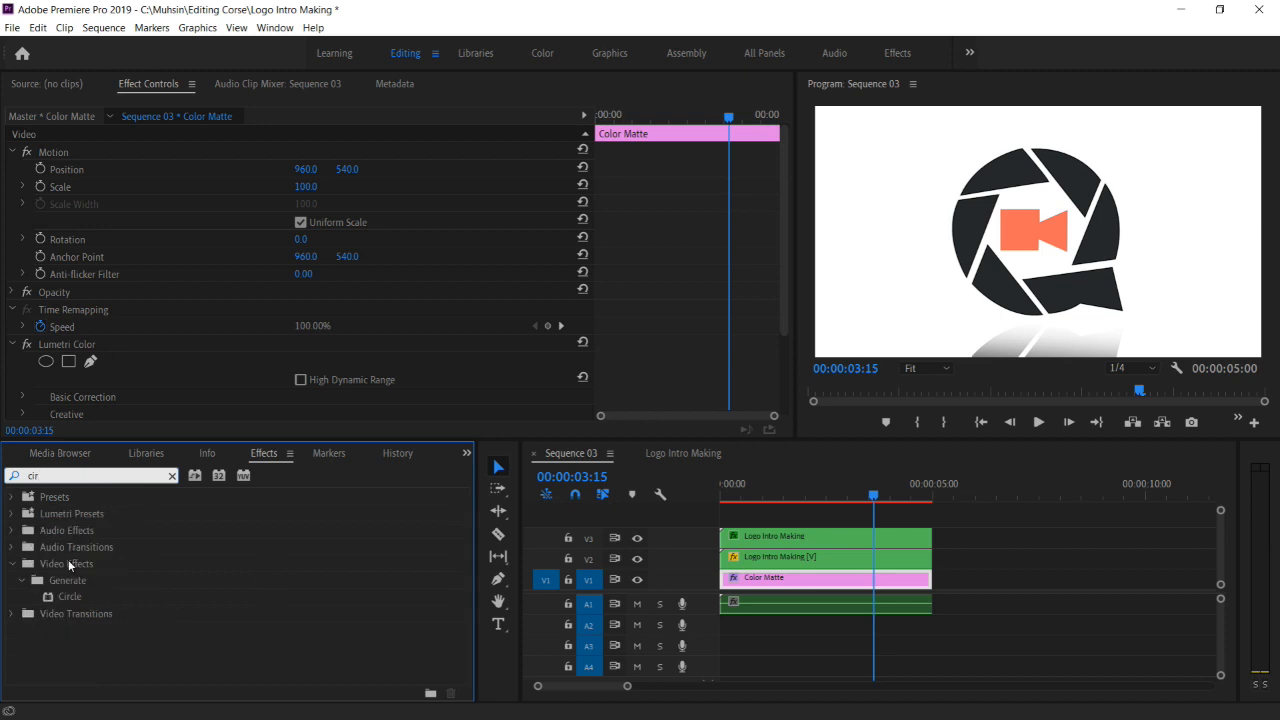
pyautogui.moveTo(60, 598); pyautogui.dragTo(734, 586)
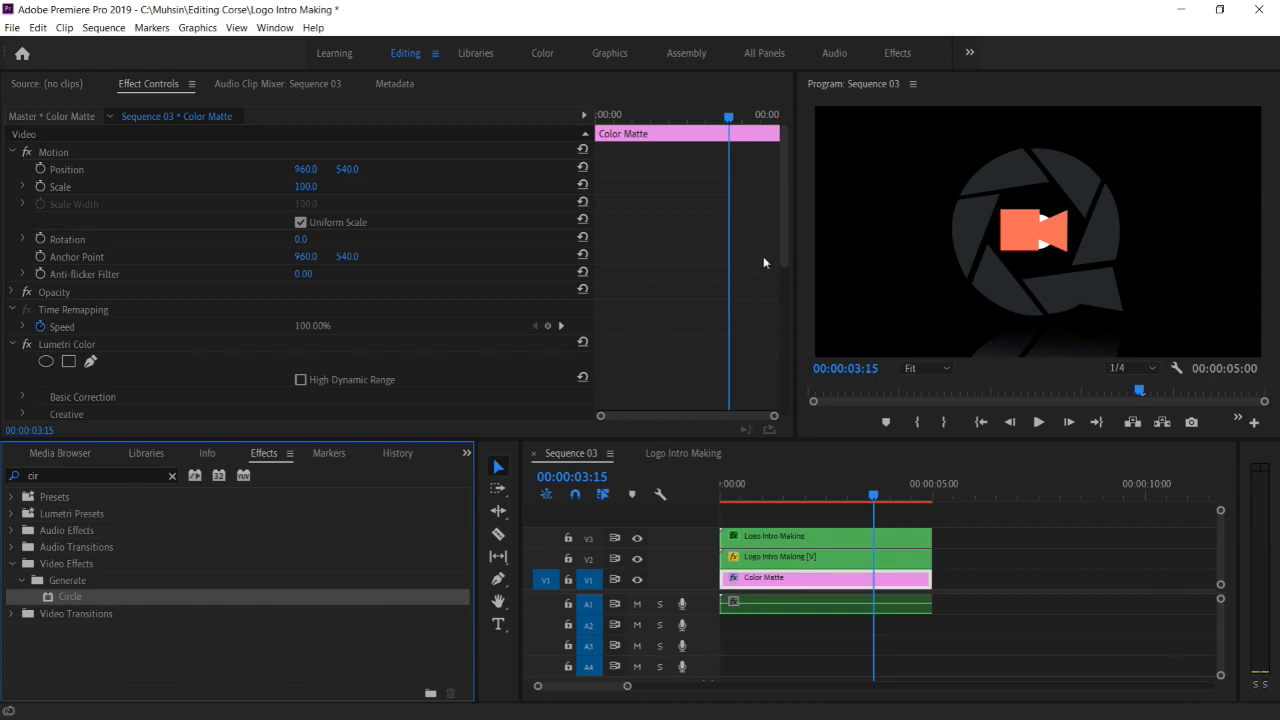
# Set the Color Matte's Circle effect to a radius of 821 and a Feather Outer Edge of 788
pyautogui.moveTo(779, 251); pyautogui.dragTo(793, 391)
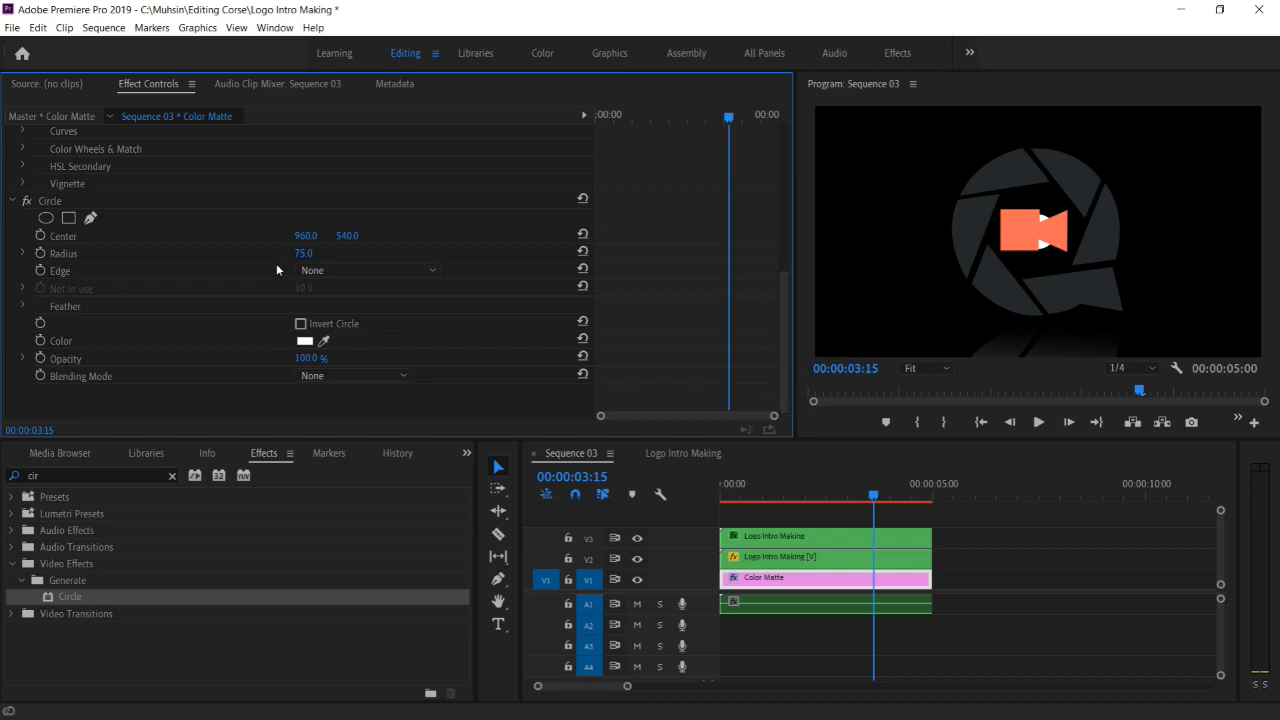
pyautogui.moveTo(299, 258); pyautogui.dragTo(929, 284)
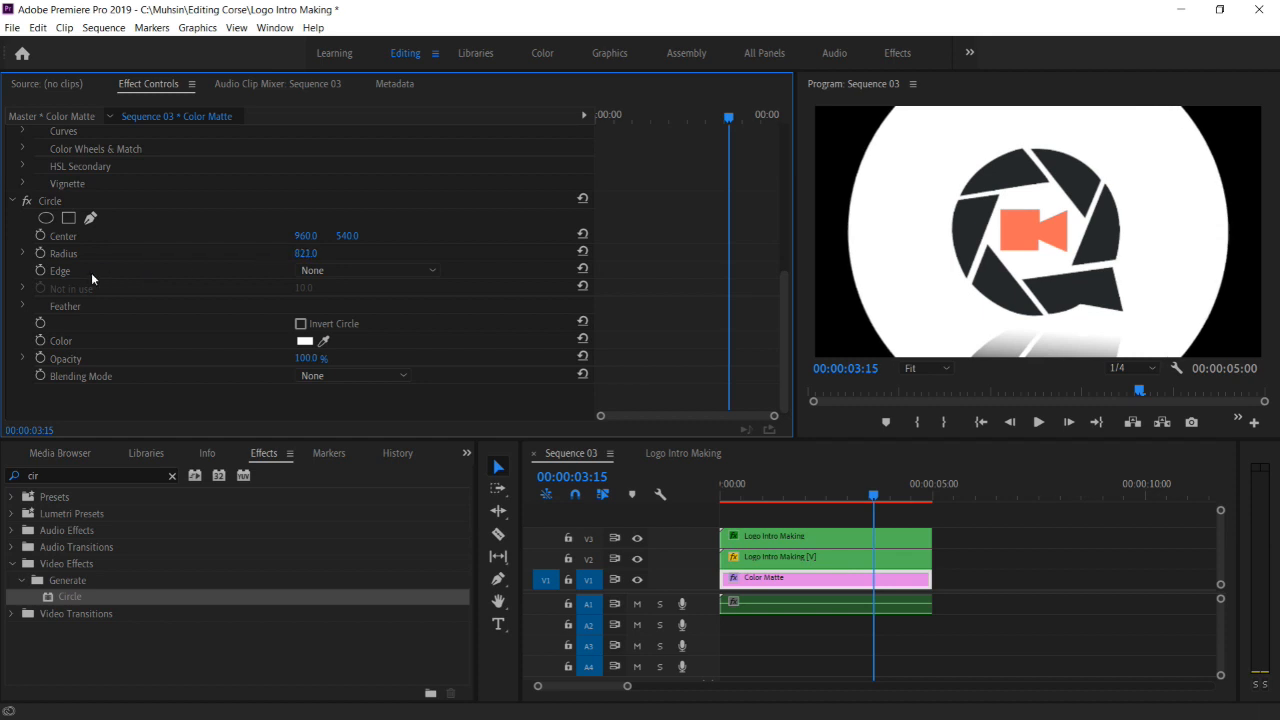
pyautogui.click(23, 307)
pyautogui.moveTo(298, 326); pyautogui.dragTo(835, 533)
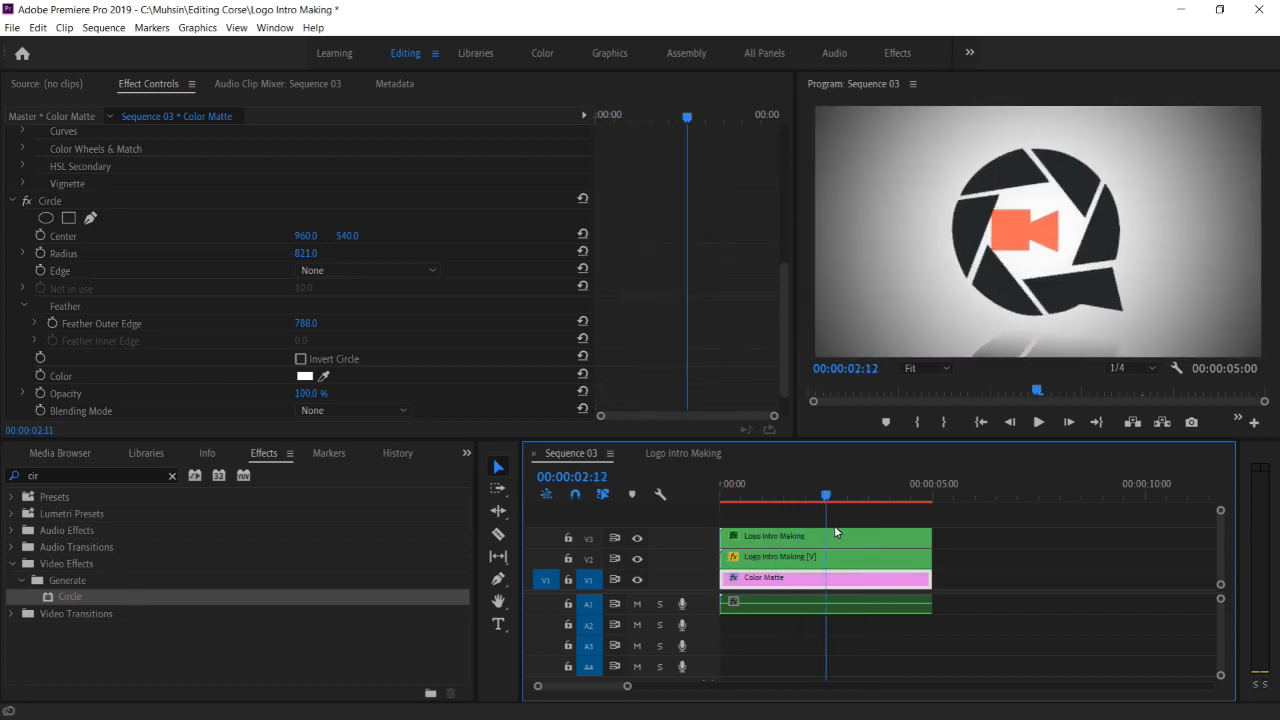
# Play back Sequence 03 to check the logo intro against the feathered circle background
pyautogui.press('space')
pyautogui.press('space')
pyautogui.moveTo(873, 500); pyautogui.dragTo(878, 531)
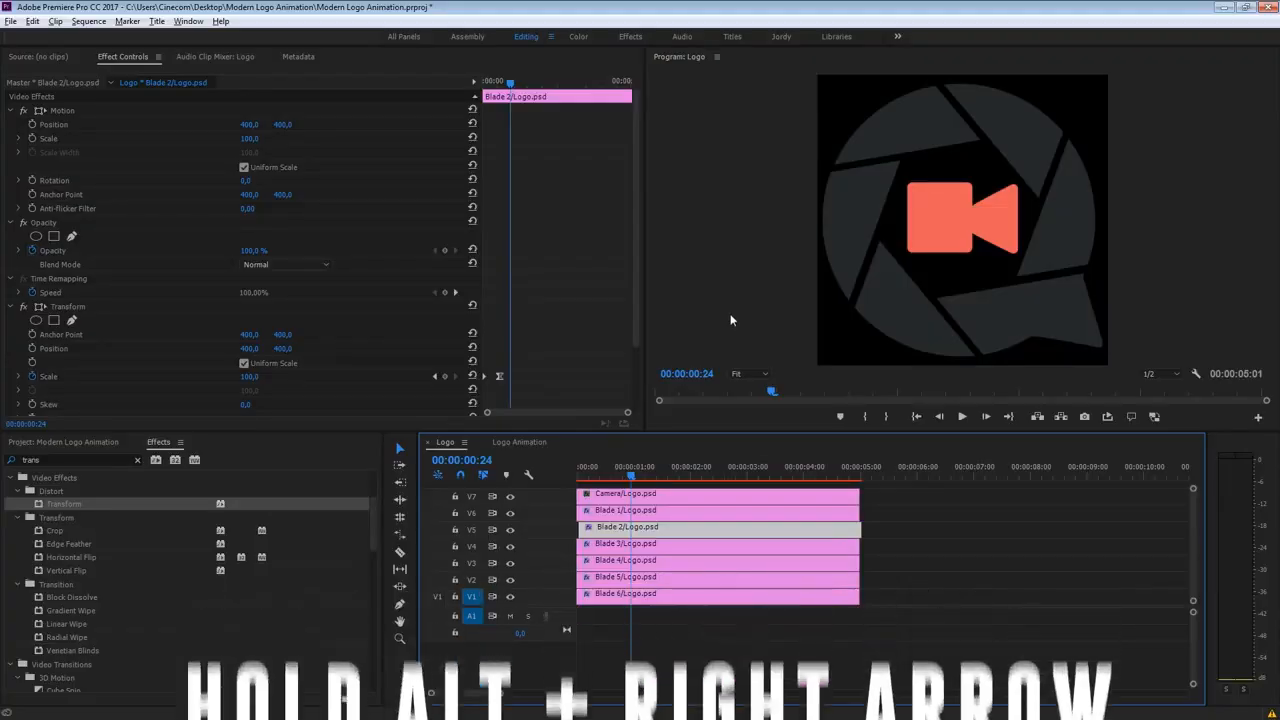
# Shift the Blade 3 clip two frames later and the Blade 4 clip three frames later in the Logo sequence
pyautogui.click(660, 547)
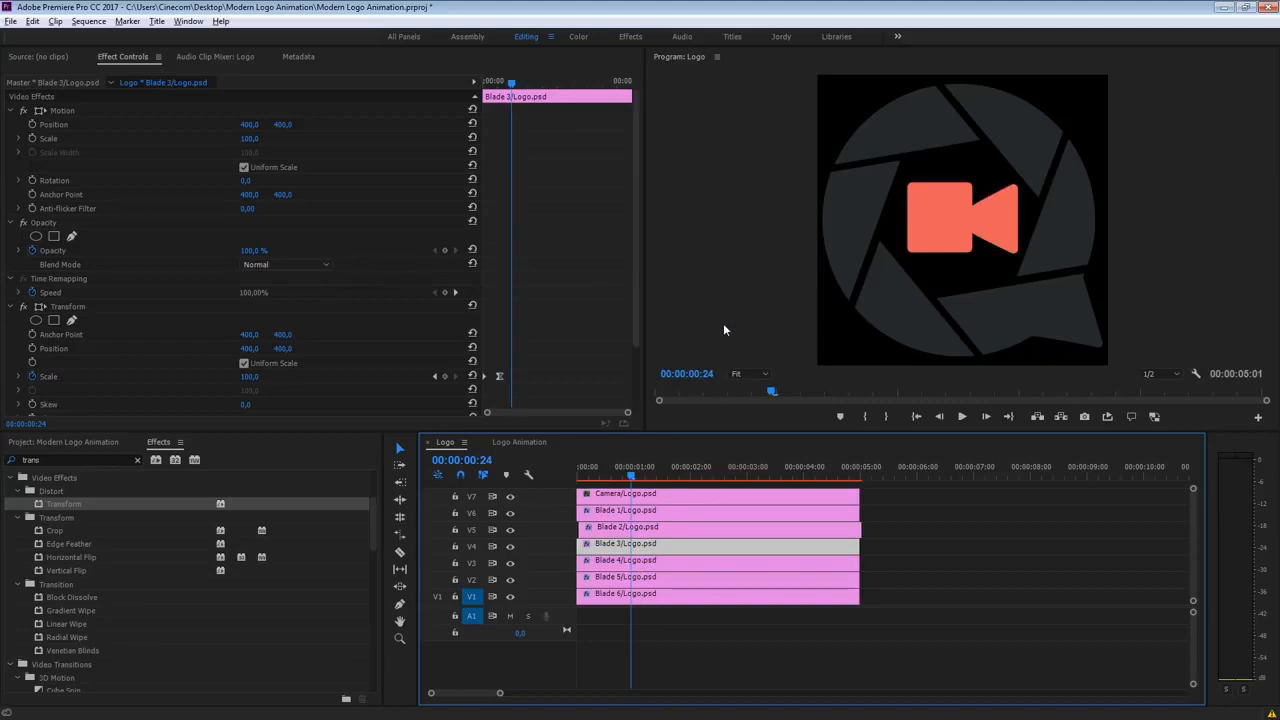
pyautogui.hotkey('alt', 'Right')
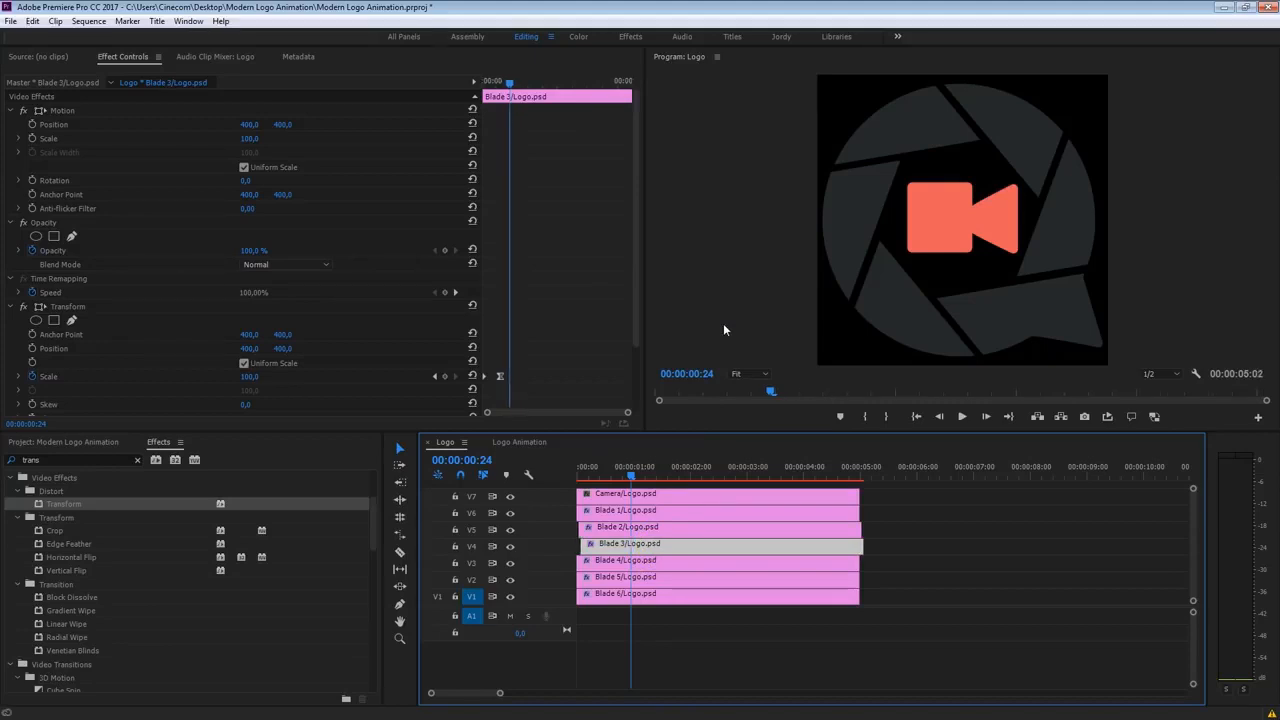
pyautogui.click(676, 561)
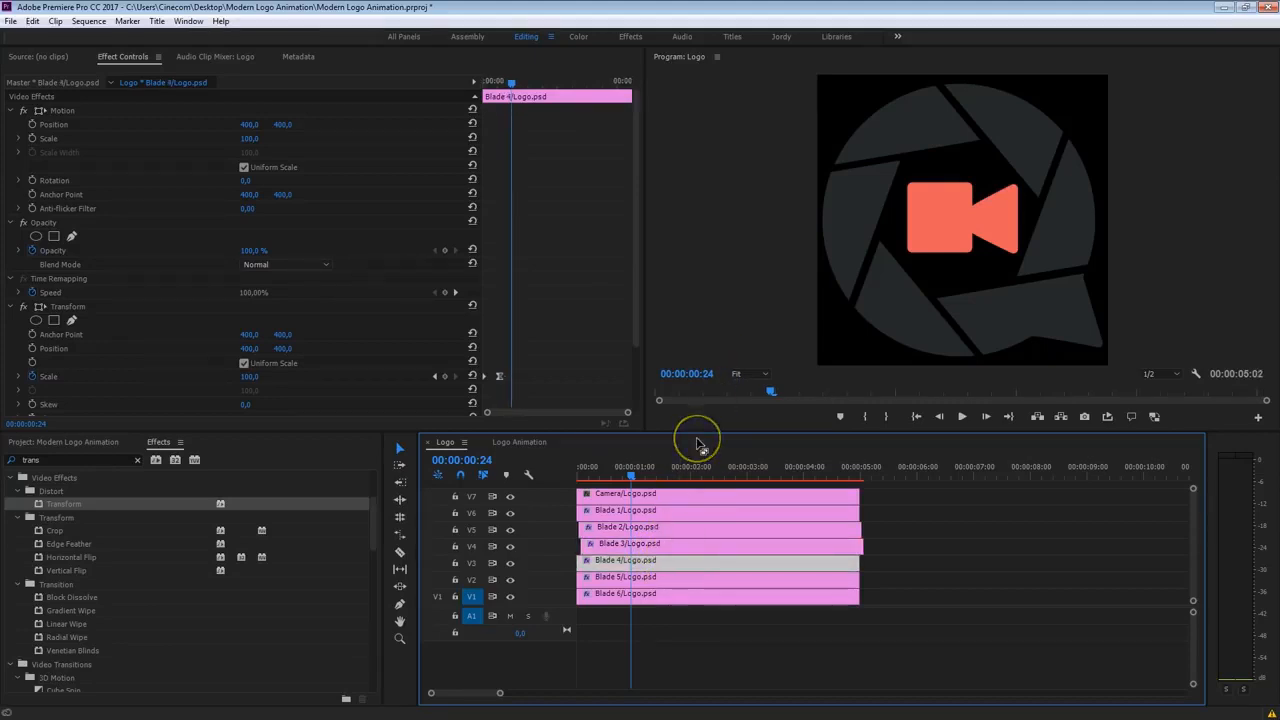
pyautogui.hotkey('alt', 'Right')
pyautogui.hotkey('alt', 'Right')
pyautogui.hotkey('alt', 'Right')
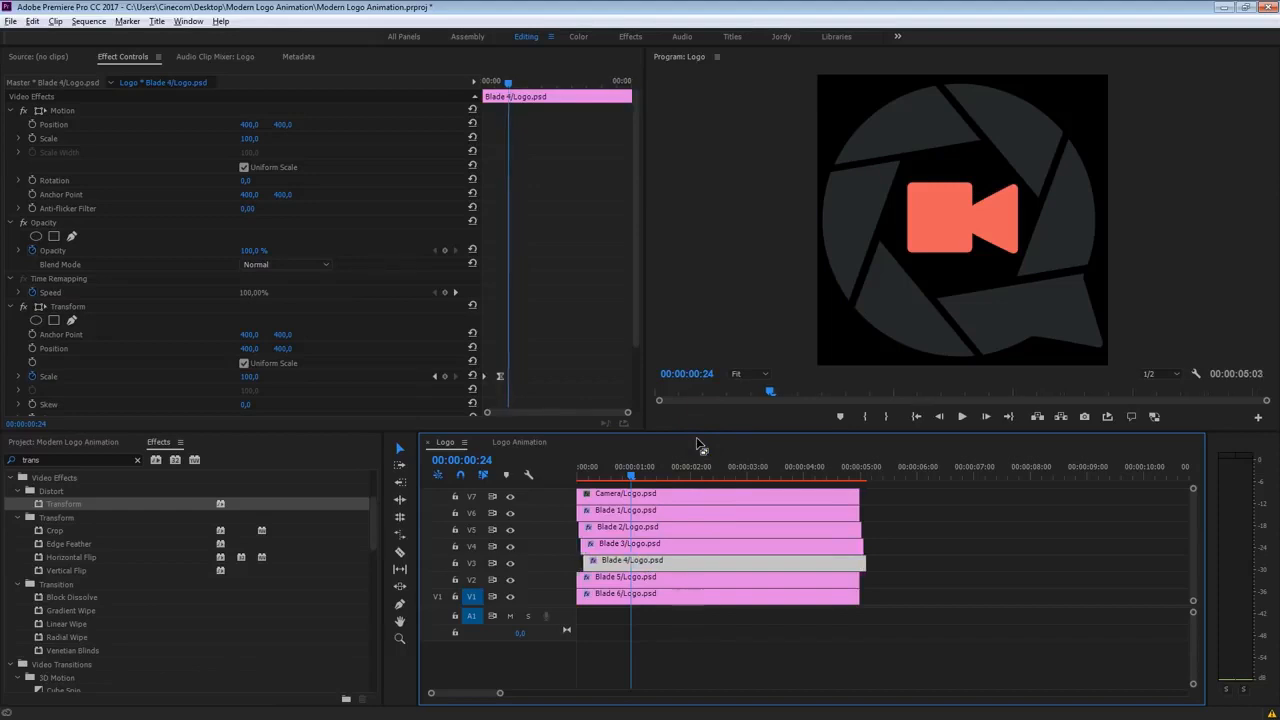
# Shift the Blade 5 clip on V2 four frames later in the Logo sequence
pyautogui.click(695, 578)
pyautogui.hotkey('alt', 'Right')
pyautogui.hotkey('alt', 'Right')
pyautogui.hotkey('alt', 'Right')
pyautogui.hotkey('alt', 'Right')
# Shift the Blade 6 clip on V1 five frames later in the Logo sequence
pyautogui.click(680, 600)
pyautogui.hotkey('alt', 'Right')
pyautogui.hotkey('alt', 'Right')
pyautogui.hotkey('alt', 'Right')
pyautogui.hotkey('alt', 'Right')
pyautogui.hotkey('alt', 'Right')
# Play the Logo sequence from the start to check the staggered blade animation
pyautogui.moveTo(640, 475); pyautogui.dragTo(543, 489)
pyautogui.click(790, 300)
pyautogui.press('space')
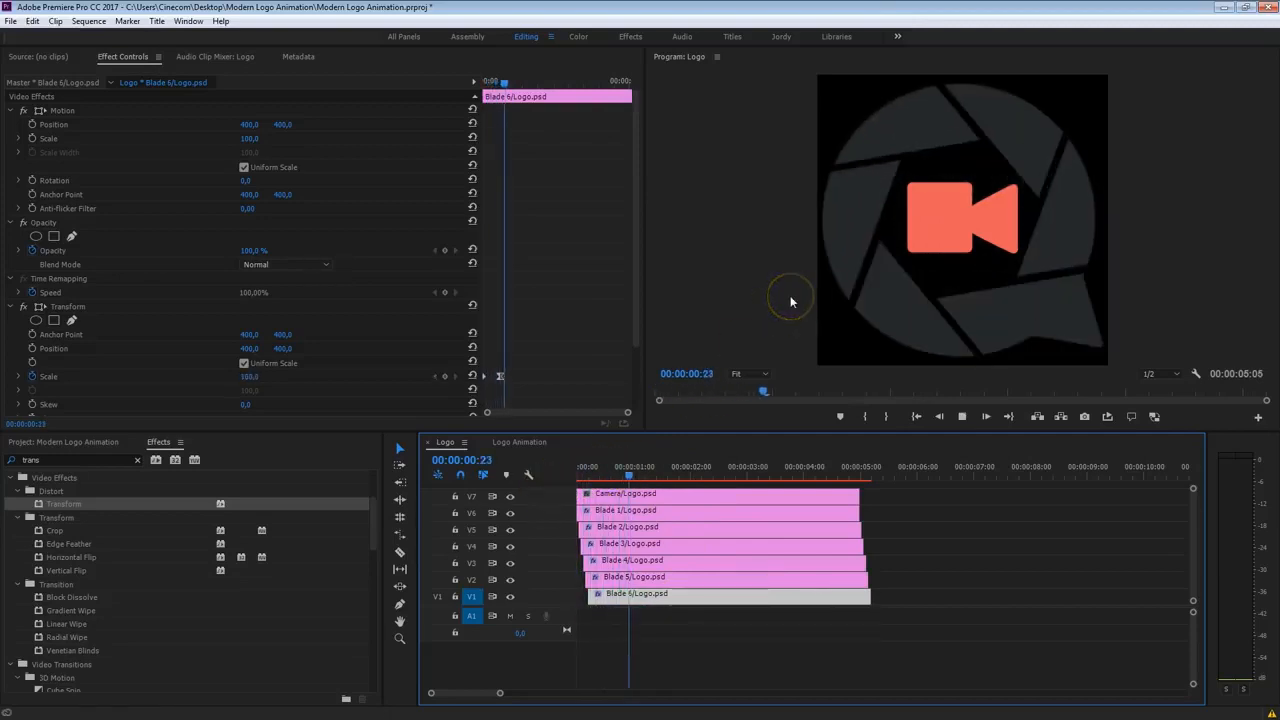